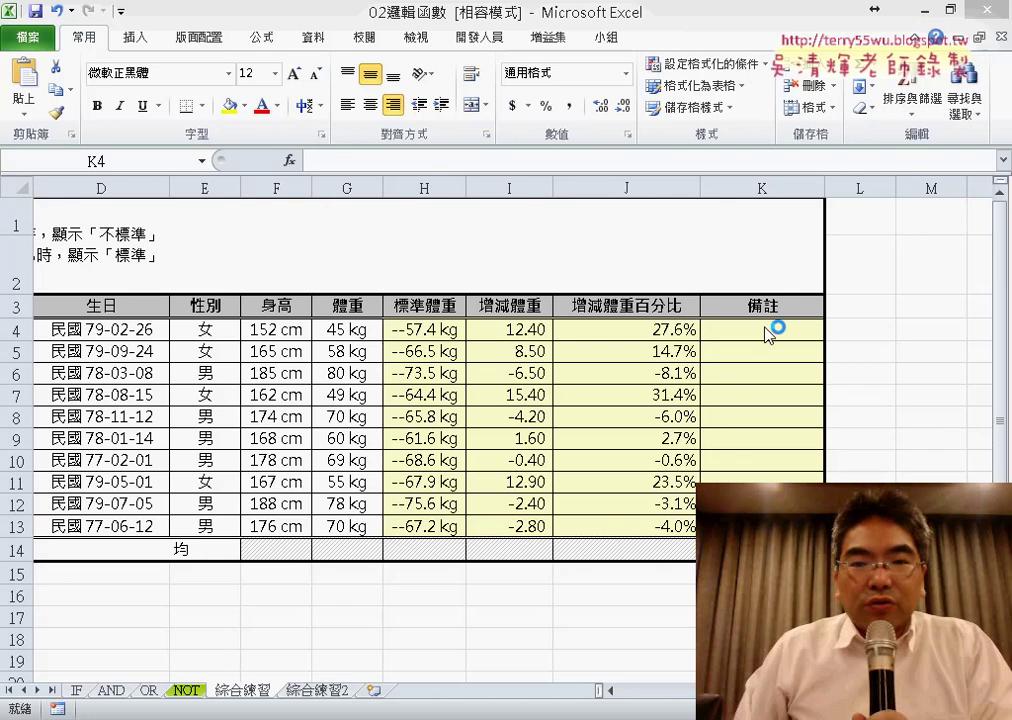
# - Start an IF function in K4 from the Logical category and move its arguments dialog aside
pyautogui.click(782, 334)
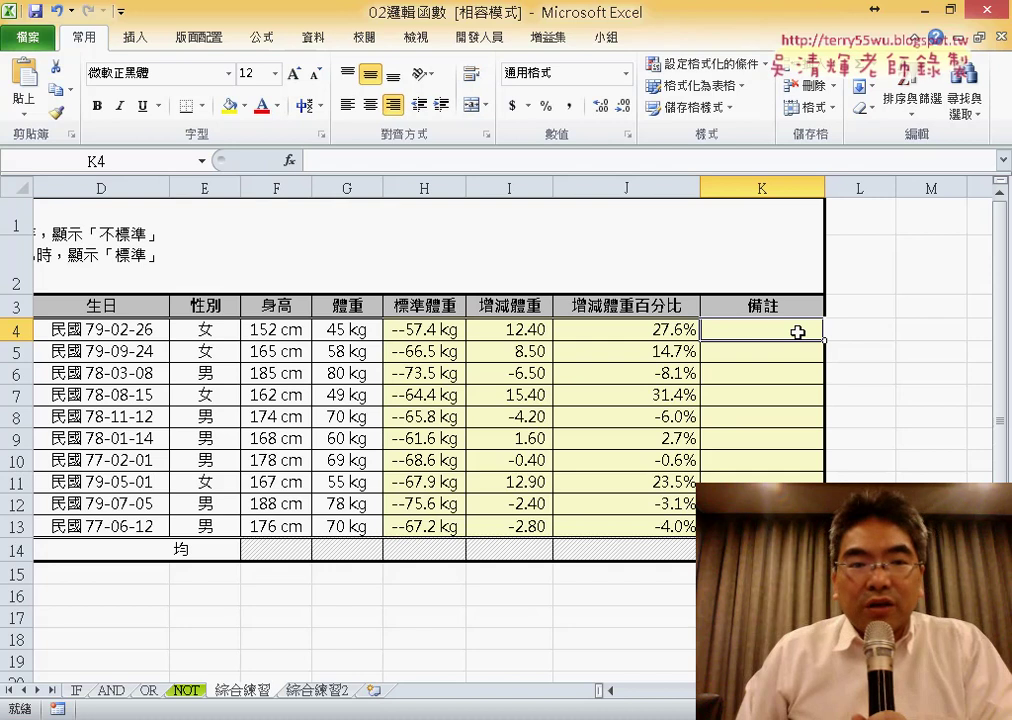
pyautogui.click(290, 161)
pyautogui.click(290, 447)
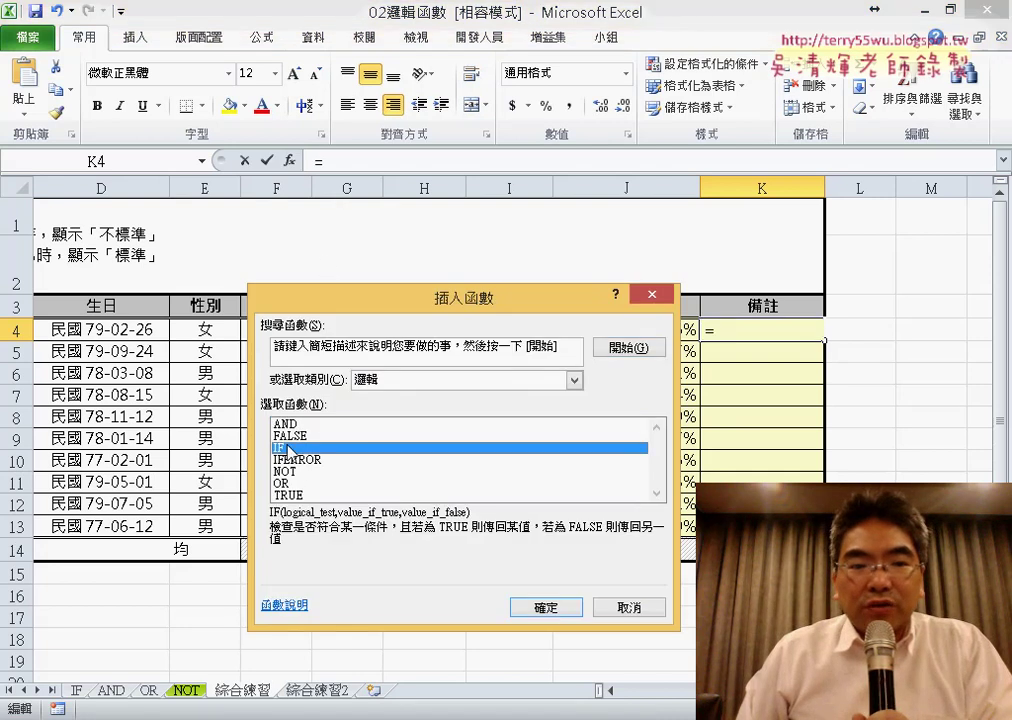
pyautogui.doubleClick(290, 447)
pyautogui.moveTo(394, 338); pyautogui.dragTo(431, 384)
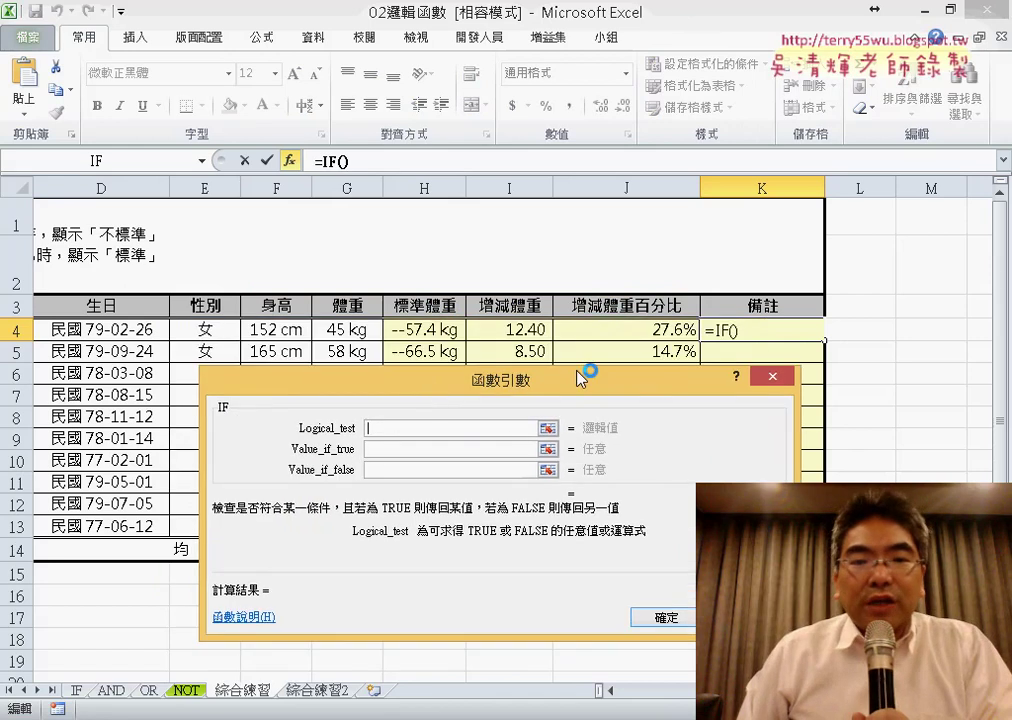
pyautogui.click(395, 449)
pyautogui.click(396, 428)
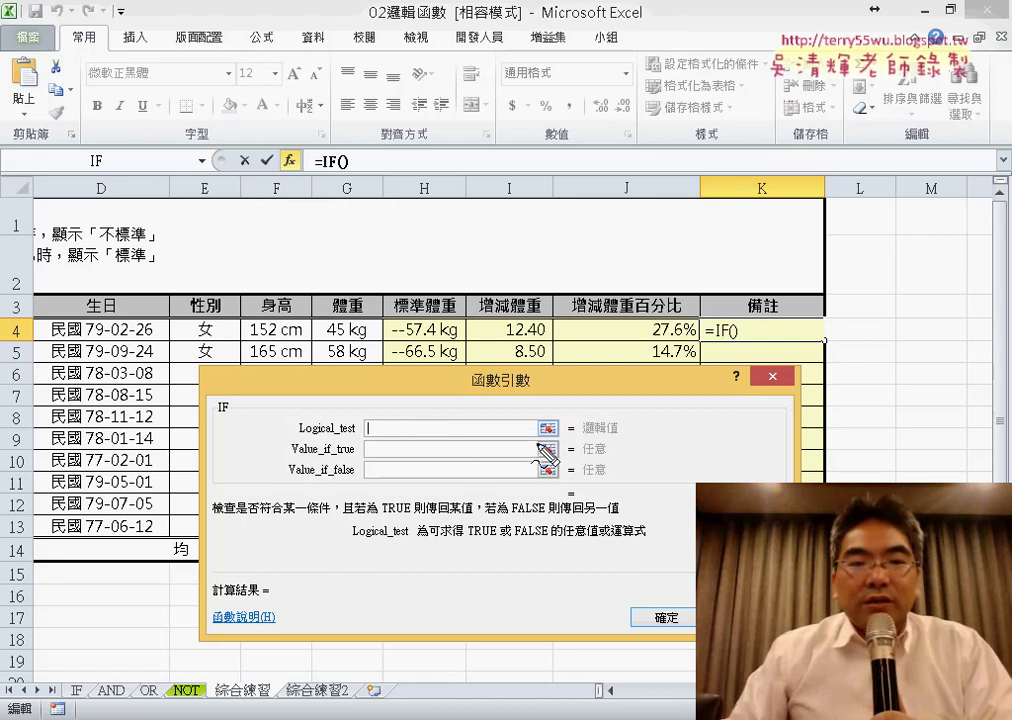
pyautogui.moveTo(545, 450)
pyautogui.mouseDown()
pyautogui.moveTo(486, 430)
pyautogui.moveTo(540, 455)
pyautogui.mouseUp()
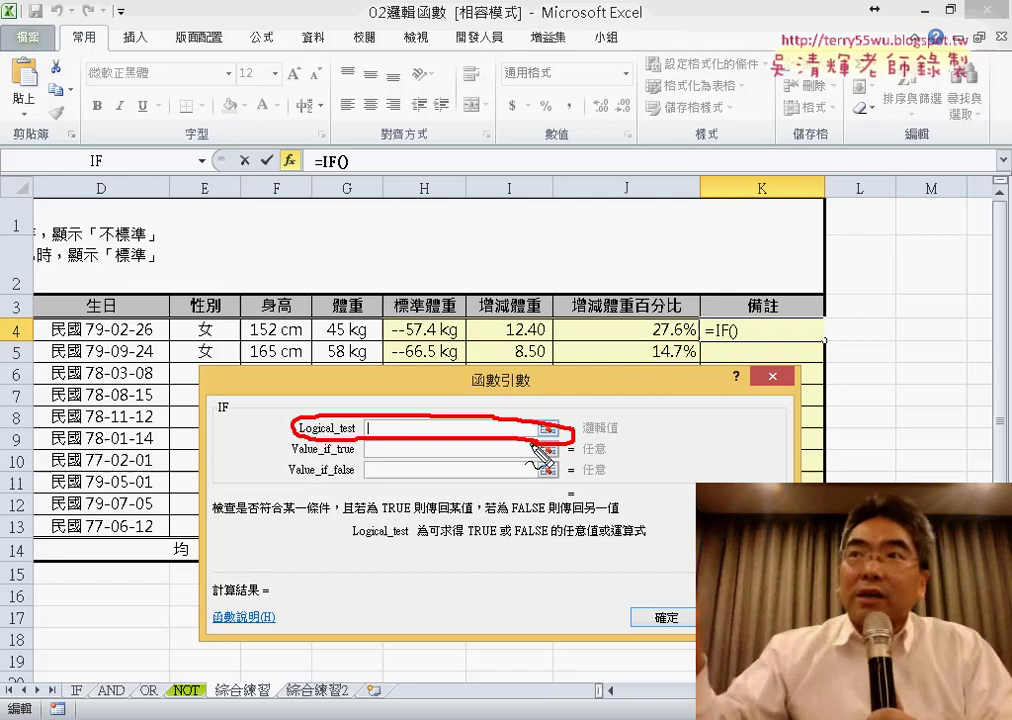
pyautogui.press('Escape')
pyautogui.write('o')
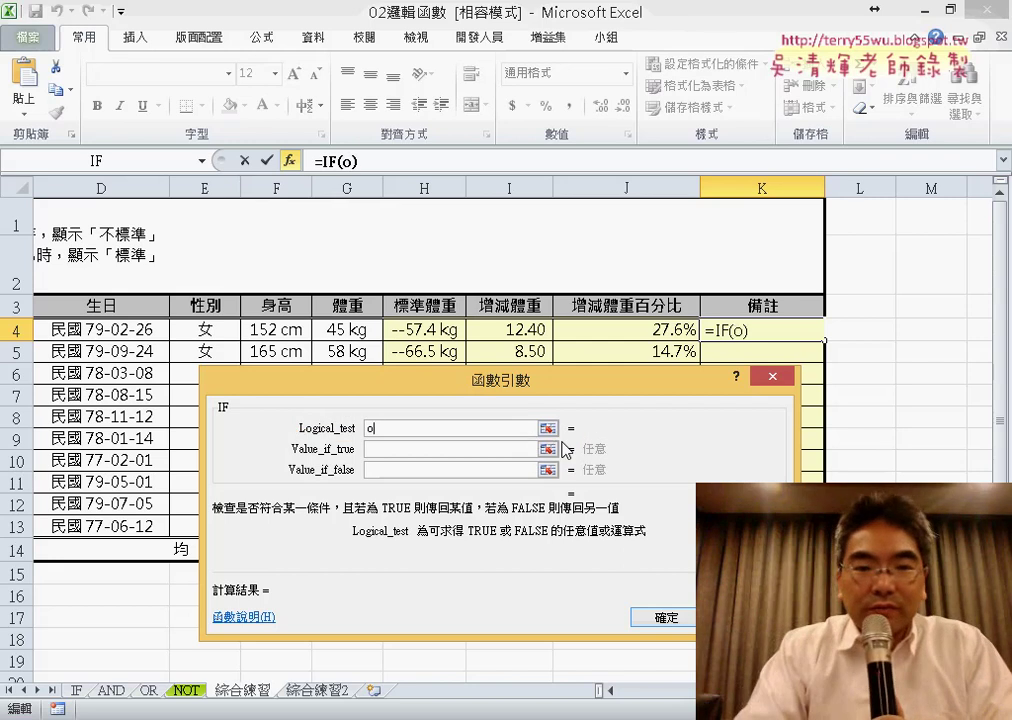
# - Begin K4's IF condition with or(, removing the mistaken K4:K23 range
pyautogui.write('r(')
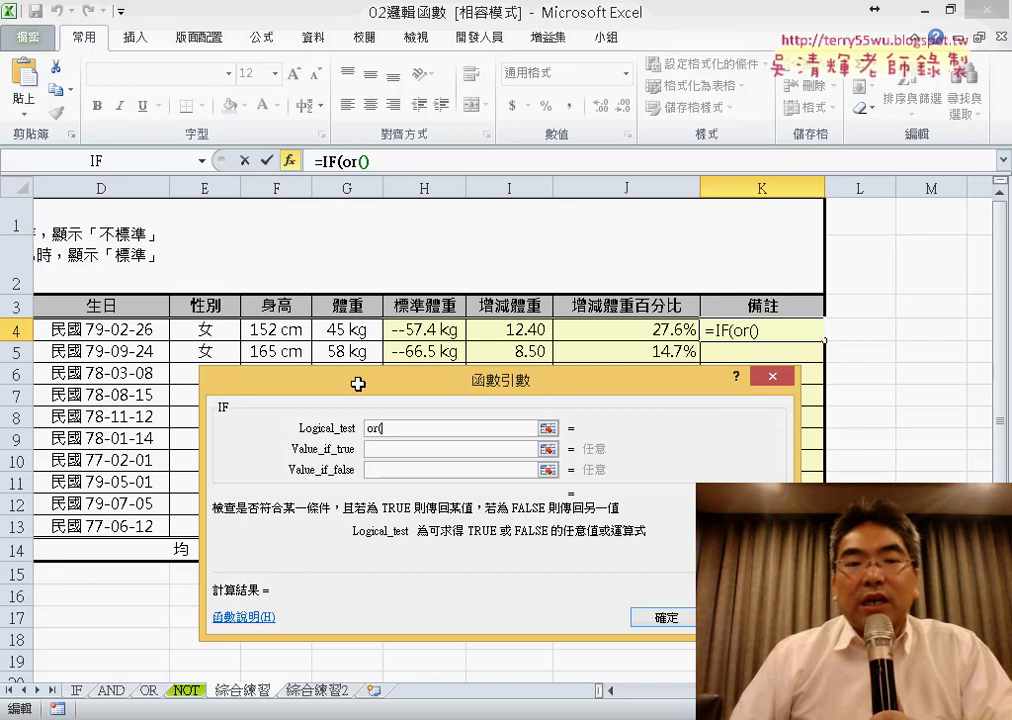
pyautogui.moveTo(381, 427); pyautogui.dragTo(358, 427)
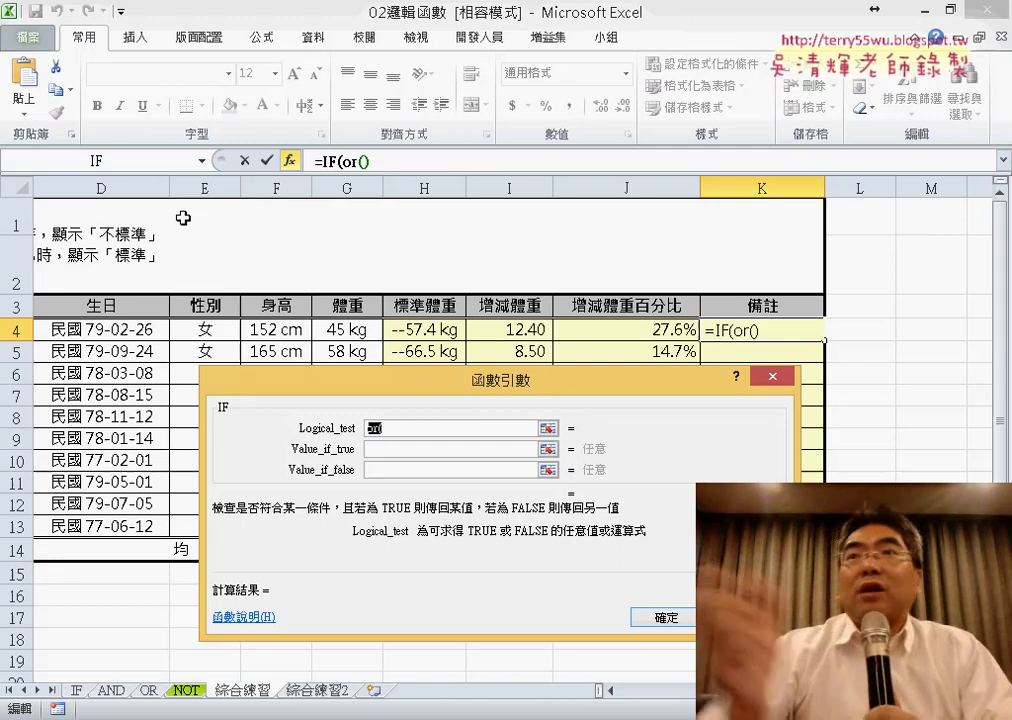
pyautogui.write('o')
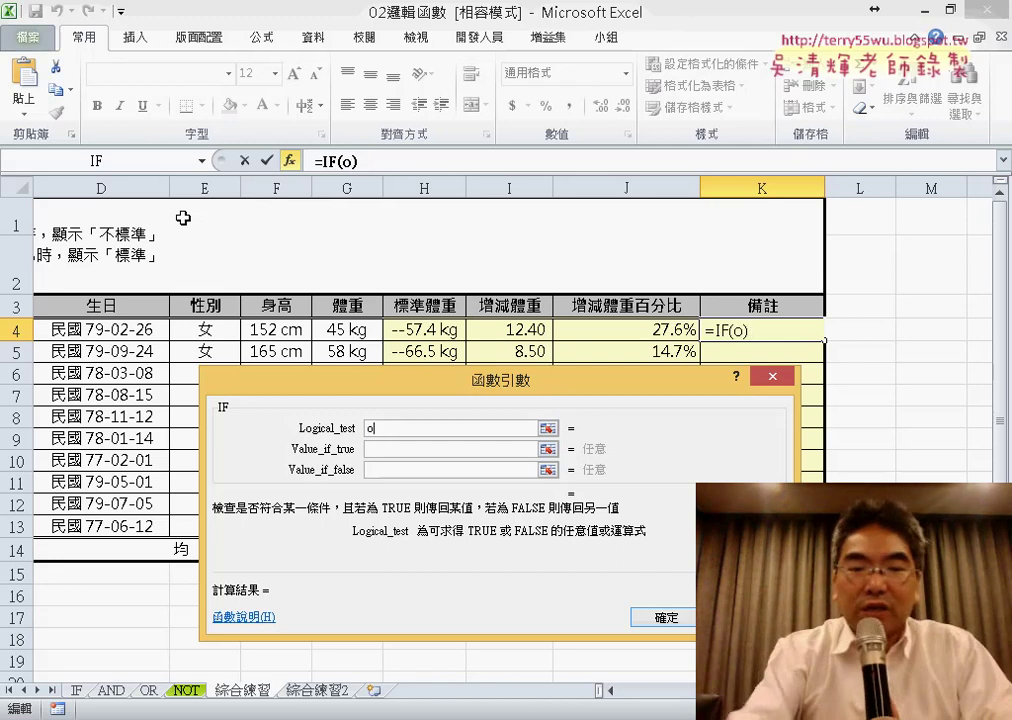
pyautogui.write('r(K4:K23')
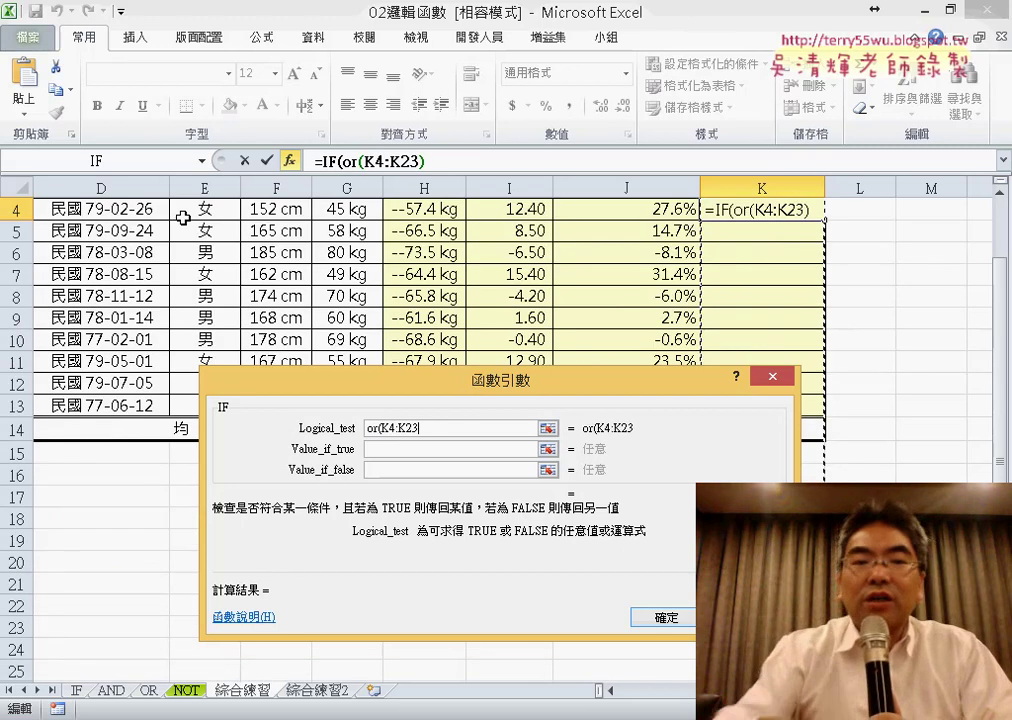
pyautogui.press('BackSpace')
pyautogui.press('BackSpace')
pyautogui.press('BackSpace')
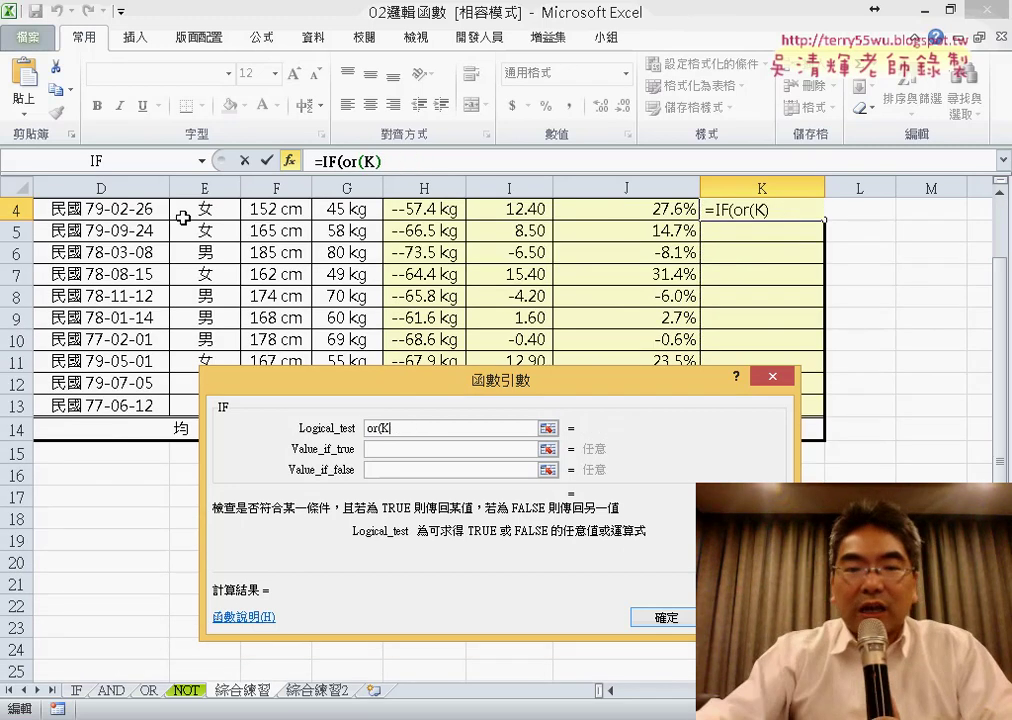
pyautogui.press('BackSpace')
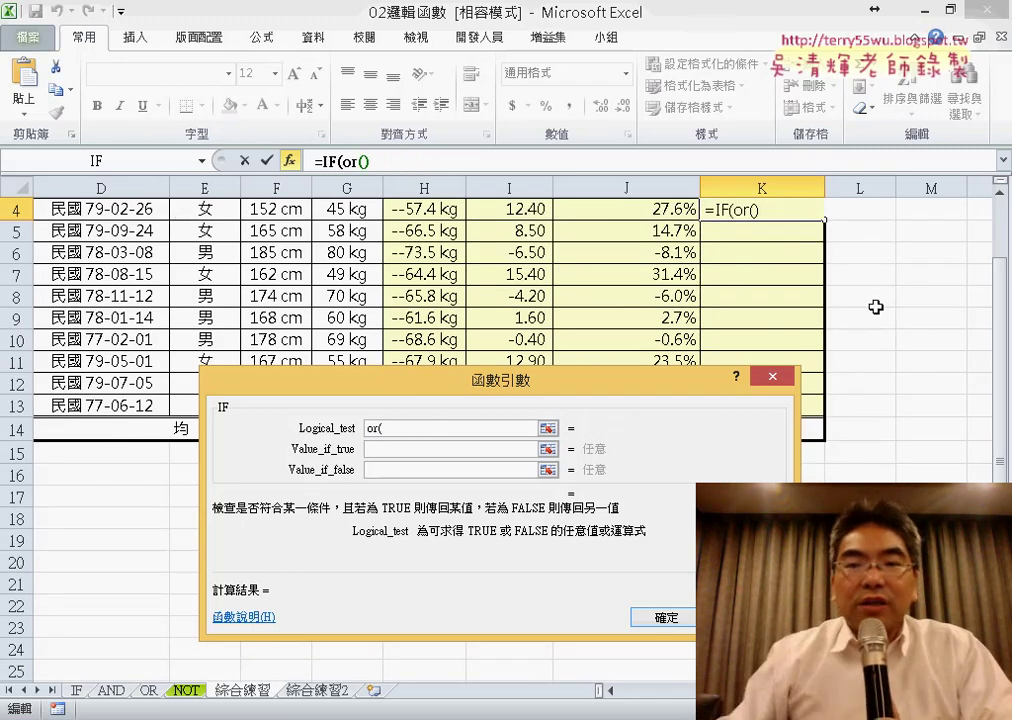
pyautogui.scroll(1, 795, 262)
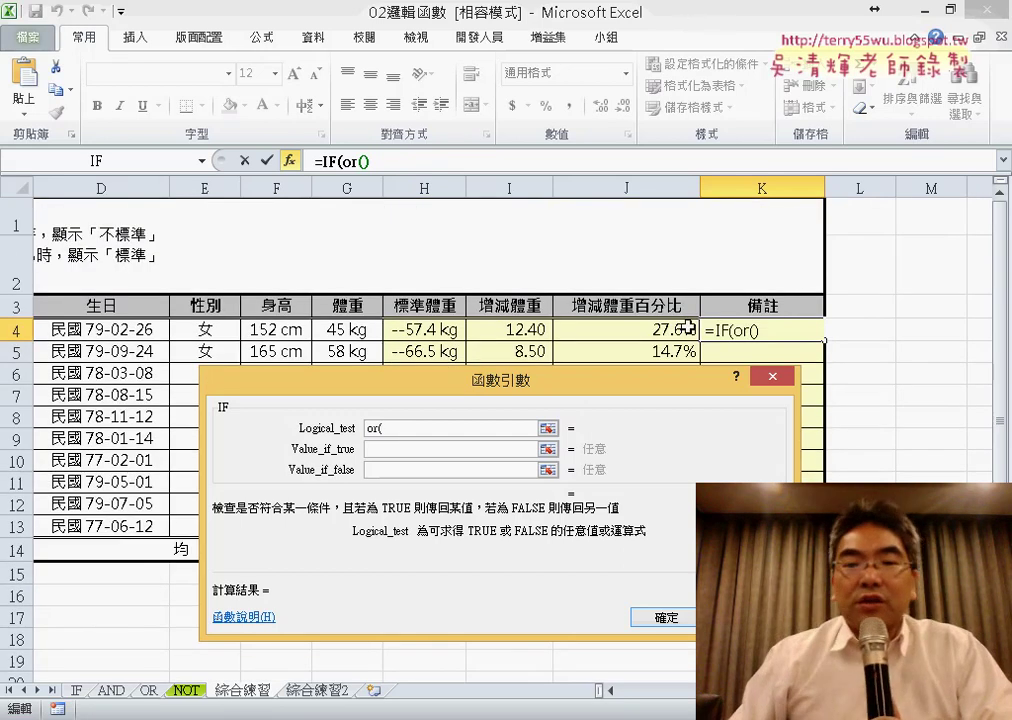
# - Enter the first OR test J4>5% in the condition
pyautogui.click(636, 333)
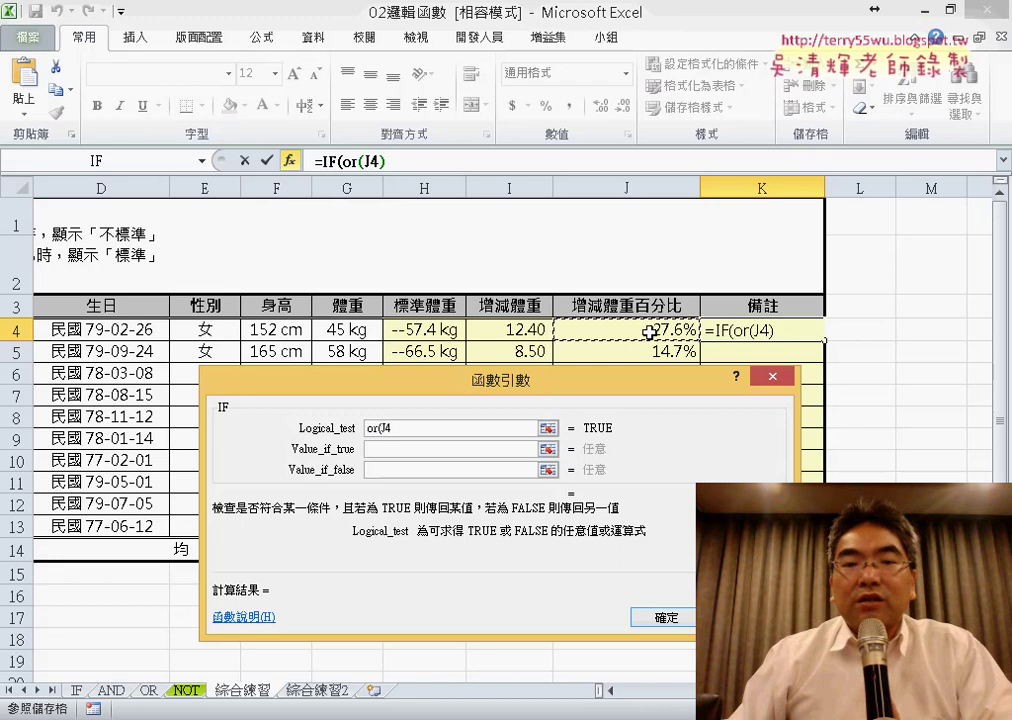
pyautogui.write('>5')
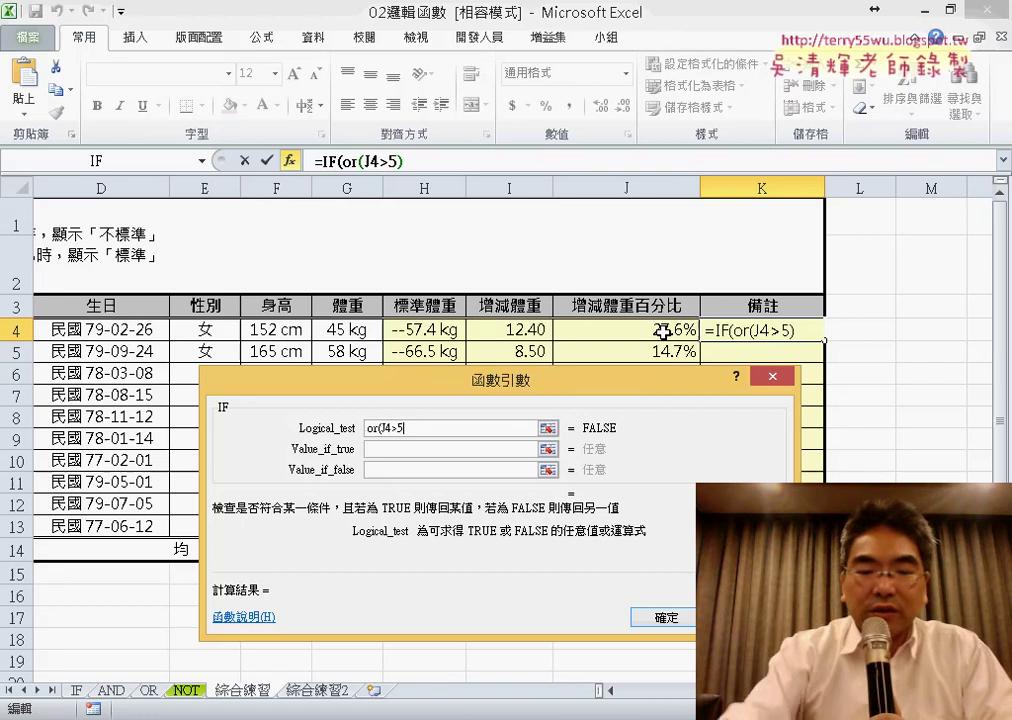
pyautogui.write('+K4:K23')
pyautogui.scroll(-1, 664, 333)
pyautogui.scroll(-20, 663, 333)
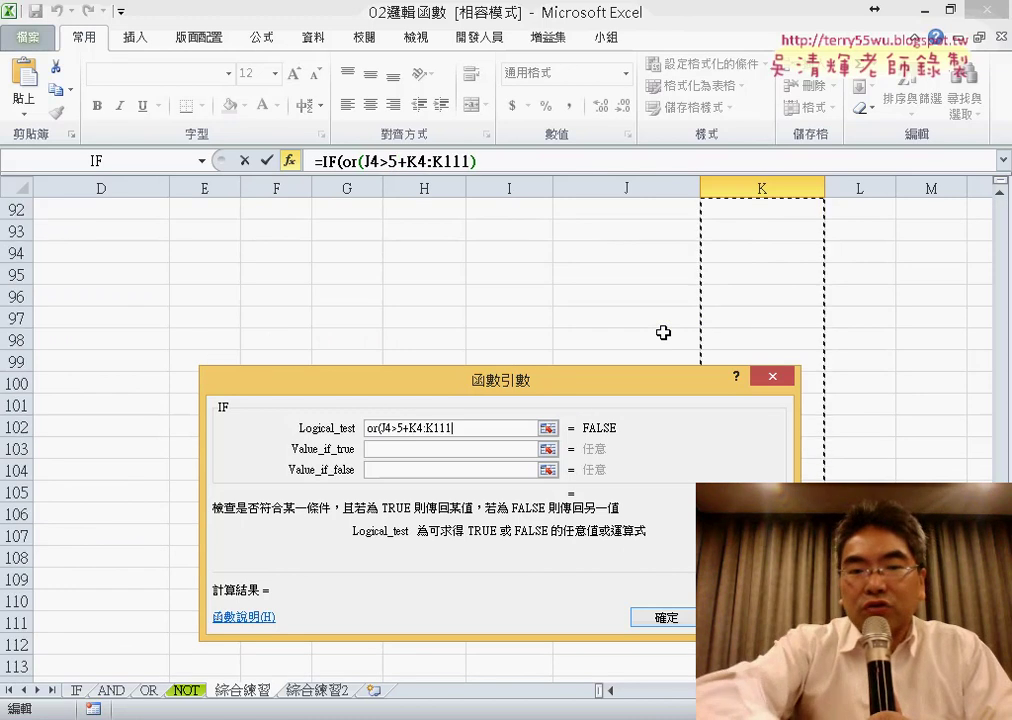
pyautogui.scroll(-7, 663, 333)
pyautogui.press('BackSpace')
pyautogui.press('BackSpace')
pyautogui.press('BackSpace')
pyautogui.press('BackSpace')
pyautogui.press('BackSpace')
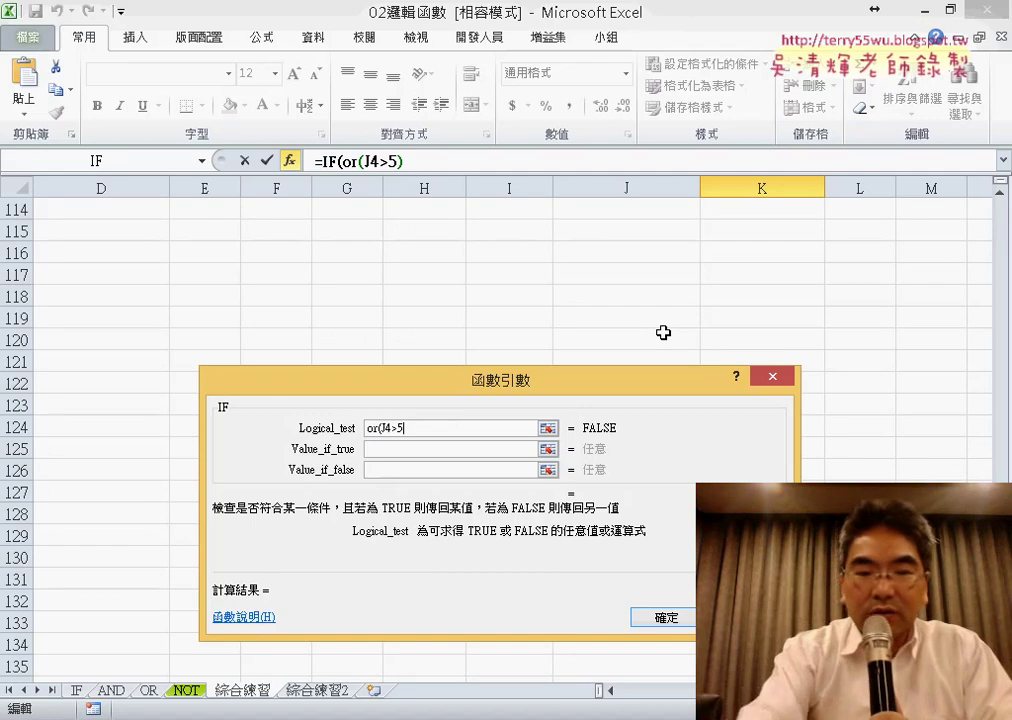
pyautogui.write('%,')
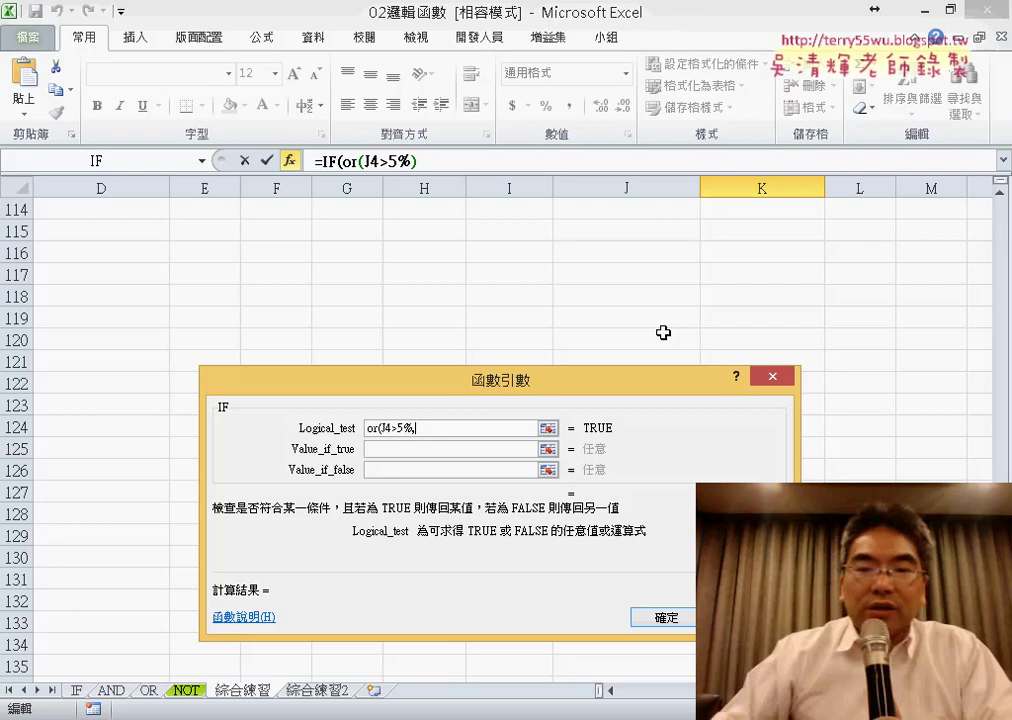
pyautogui.scroll(1, 420, 290)
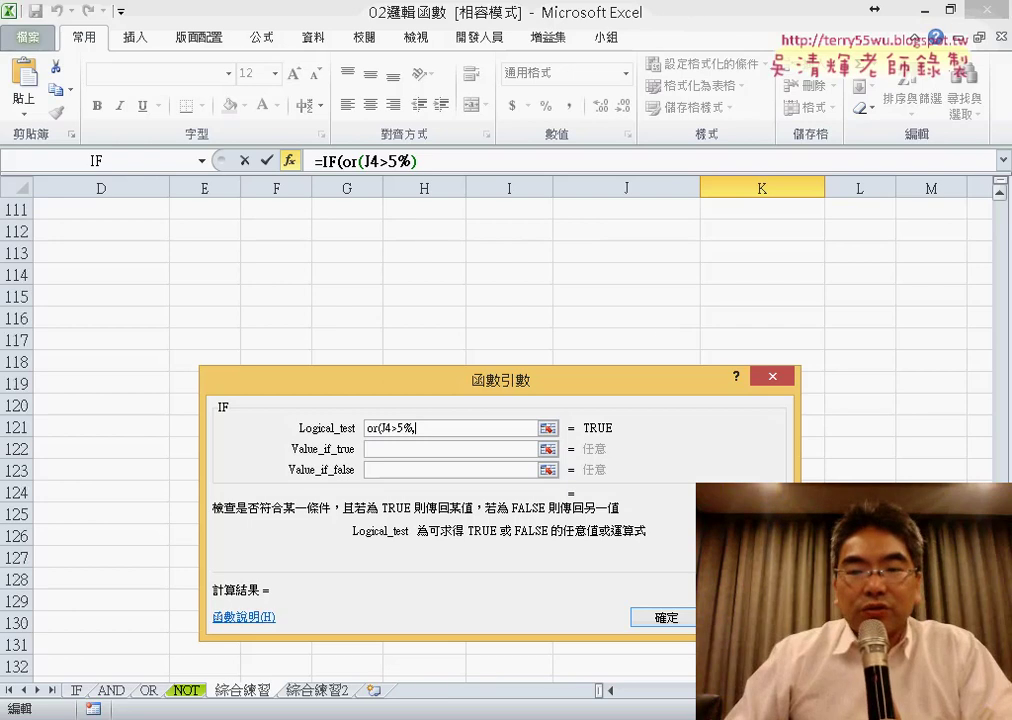
pyautogui.scroll(20, 420, 290)
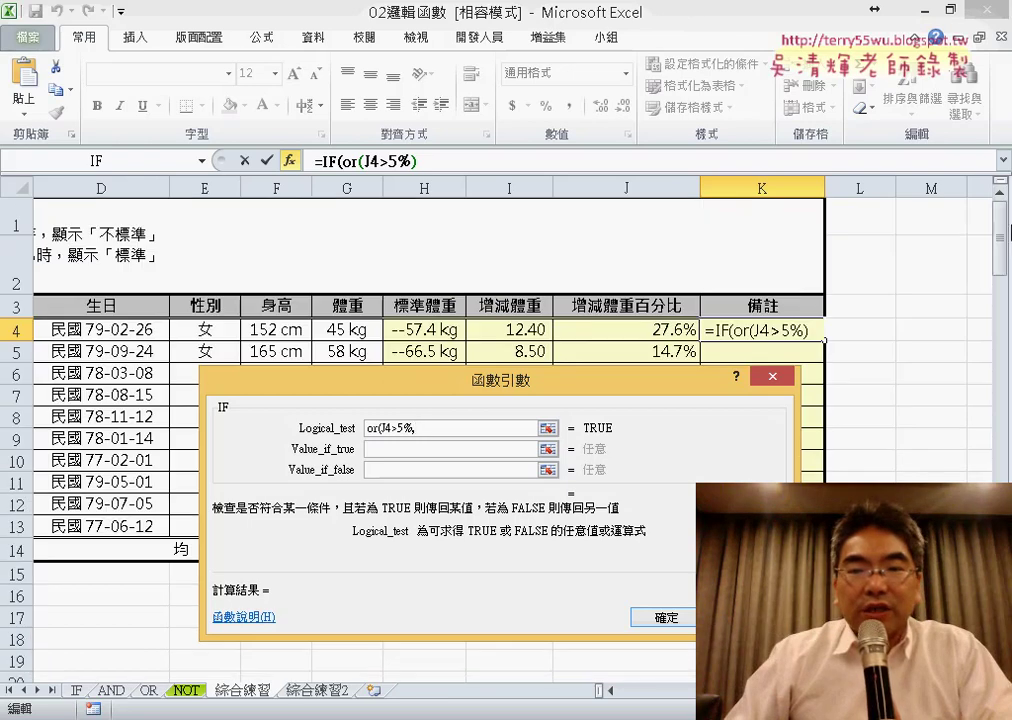
# - Add the second OR test J4<-5% and close the OR parenthesis
pyautogui.write(',')
pyautogui.click(626, 332)
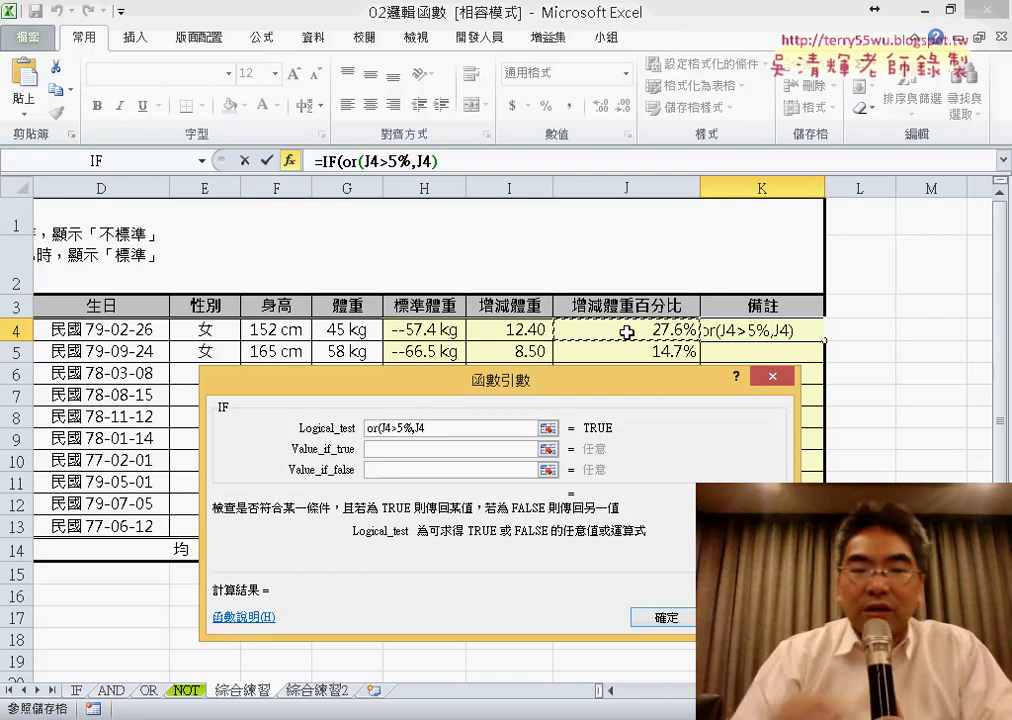
pyautogui.write('<')
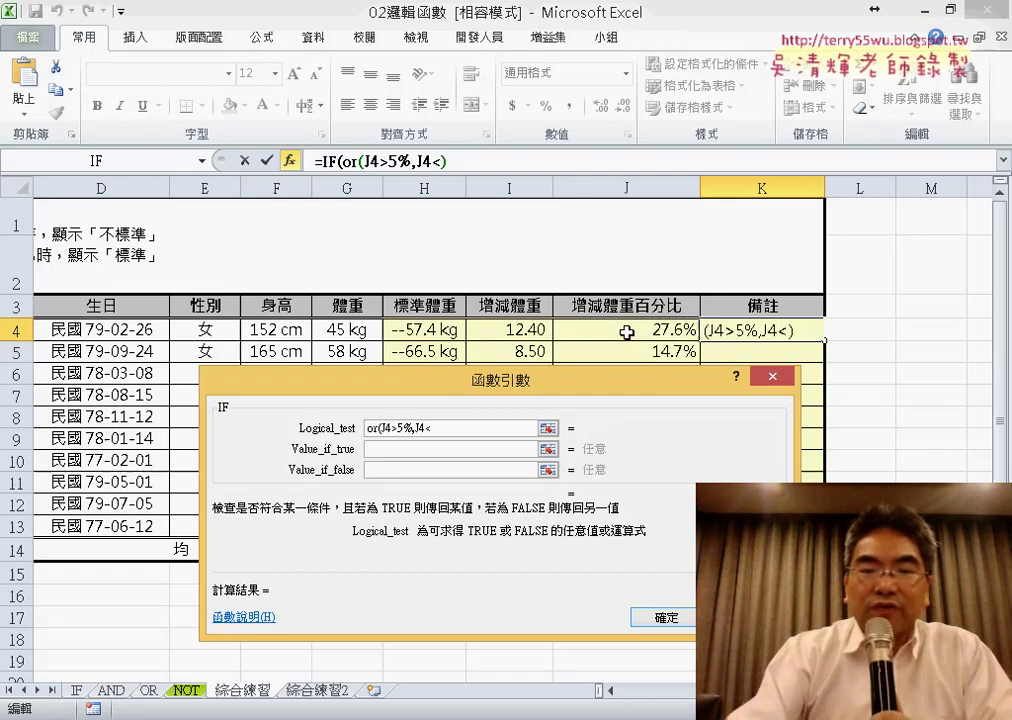
pyautogui.write('-5')
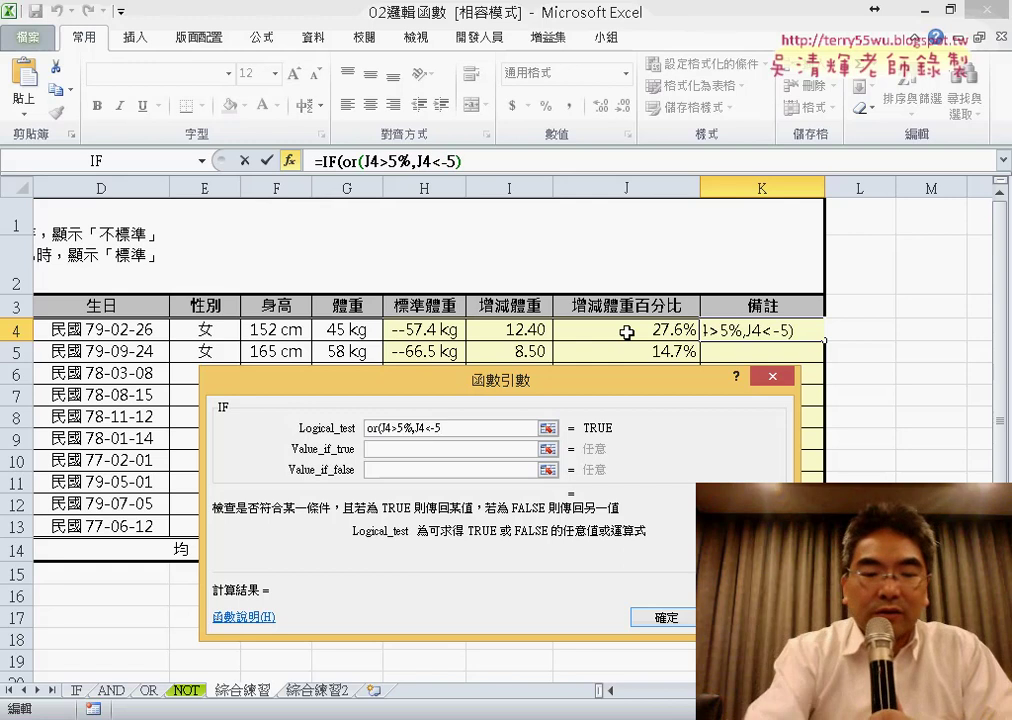
pyautogui.write('%')
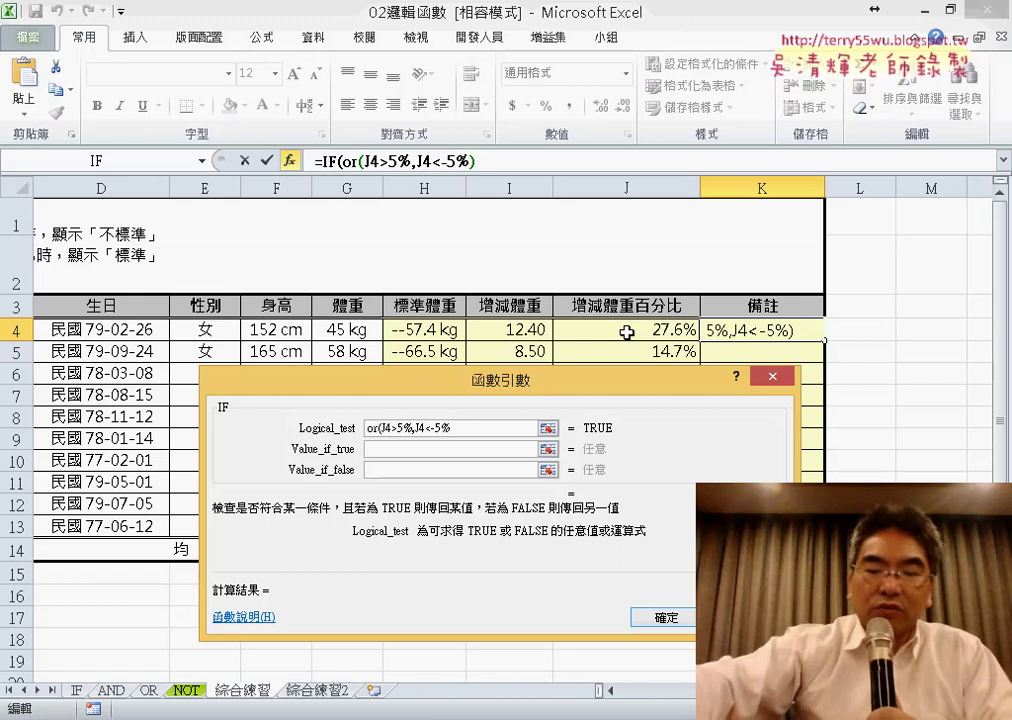
pyautogui.write(')')
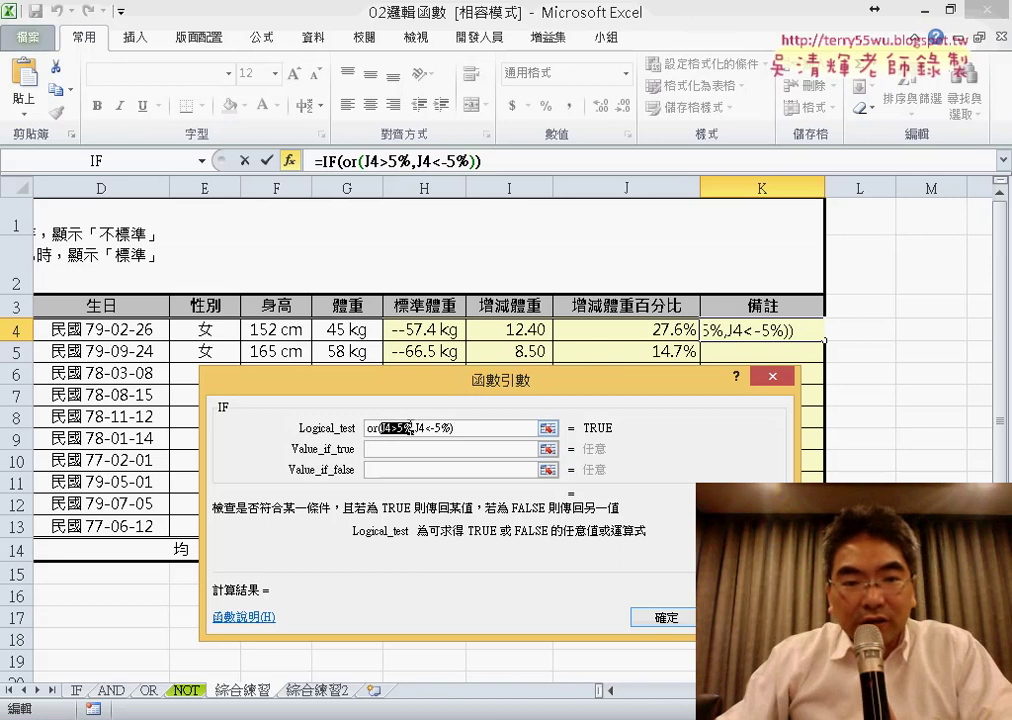
pyautogui.doubleClick(421, 428)
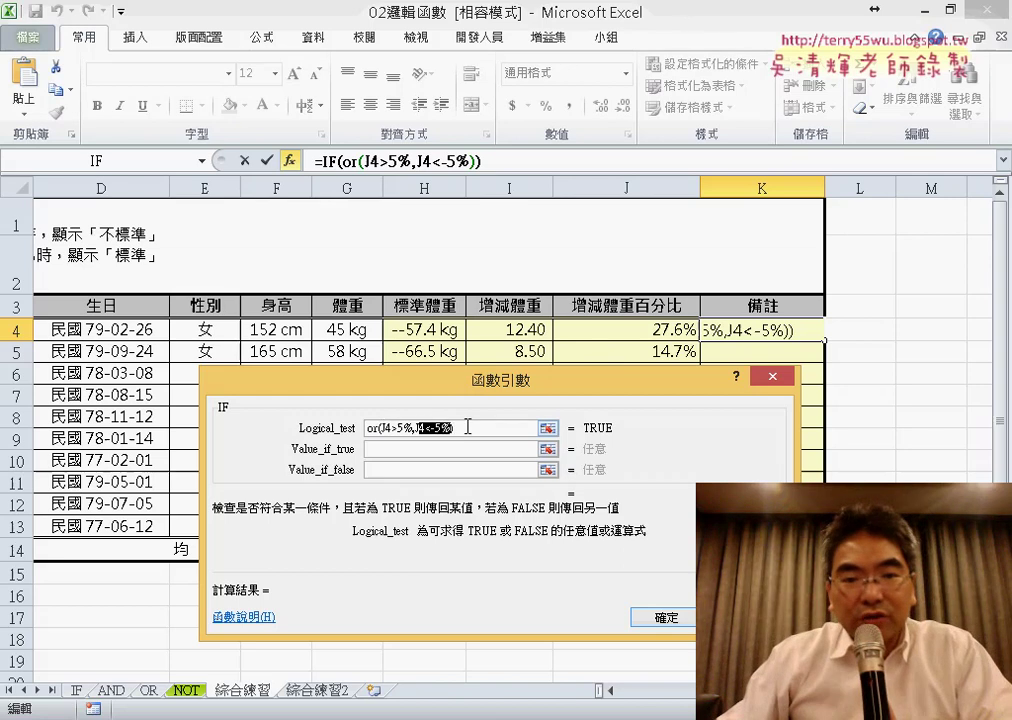
pyautogui.moveTo(527, 428); pyautogui.dragTo(309, 426)
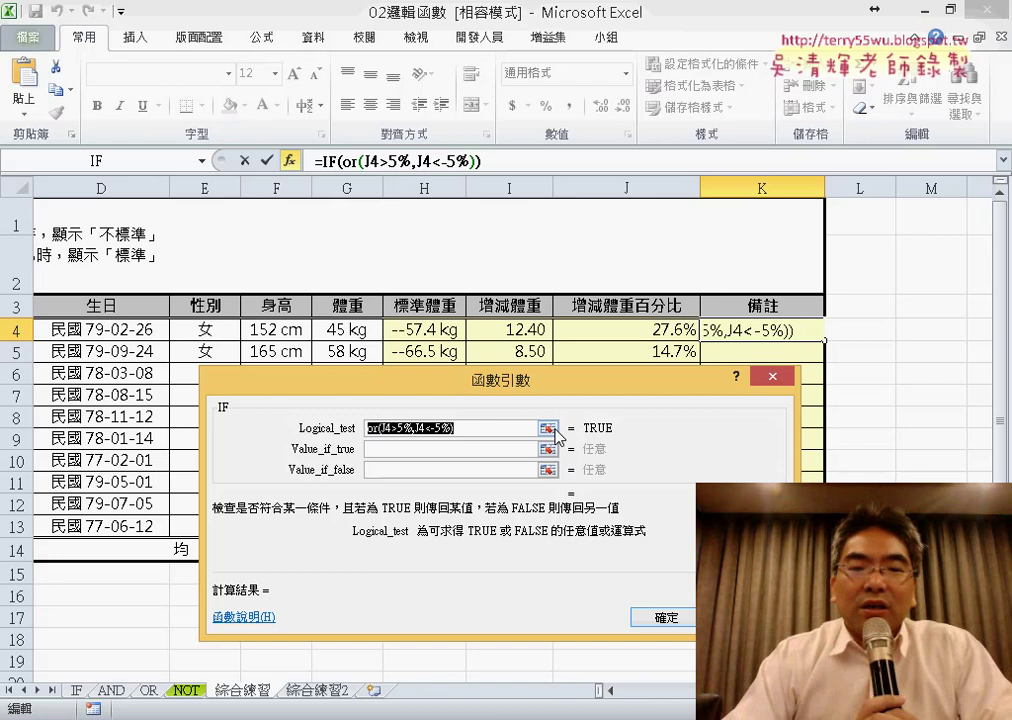
pyautogui.press('Tab')
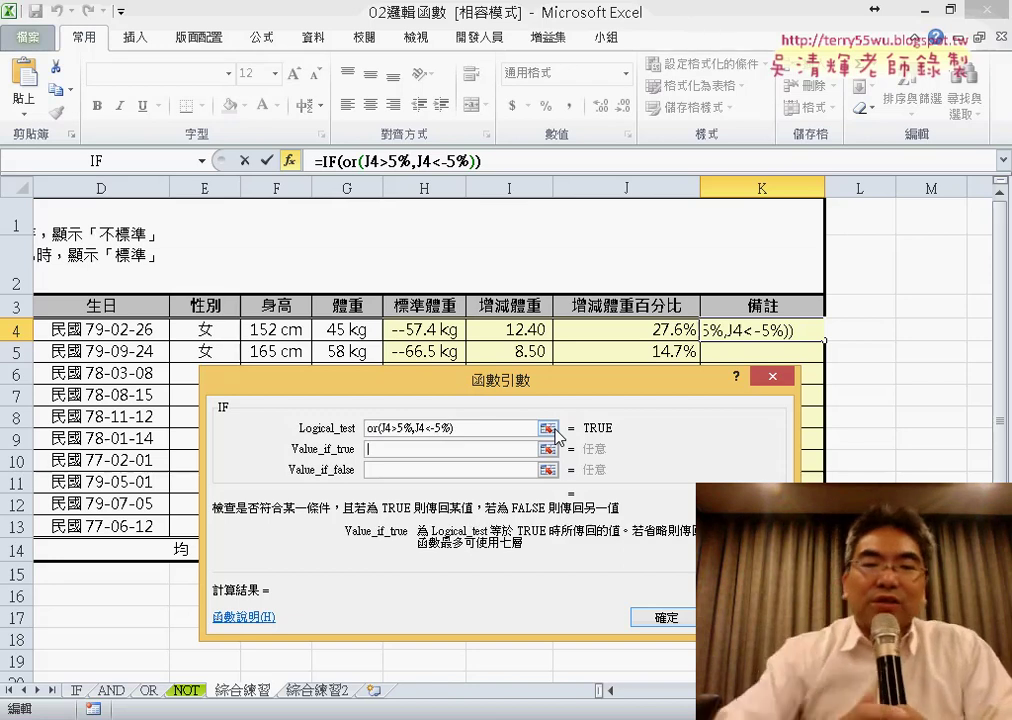
pyautogui.click(393, 429)
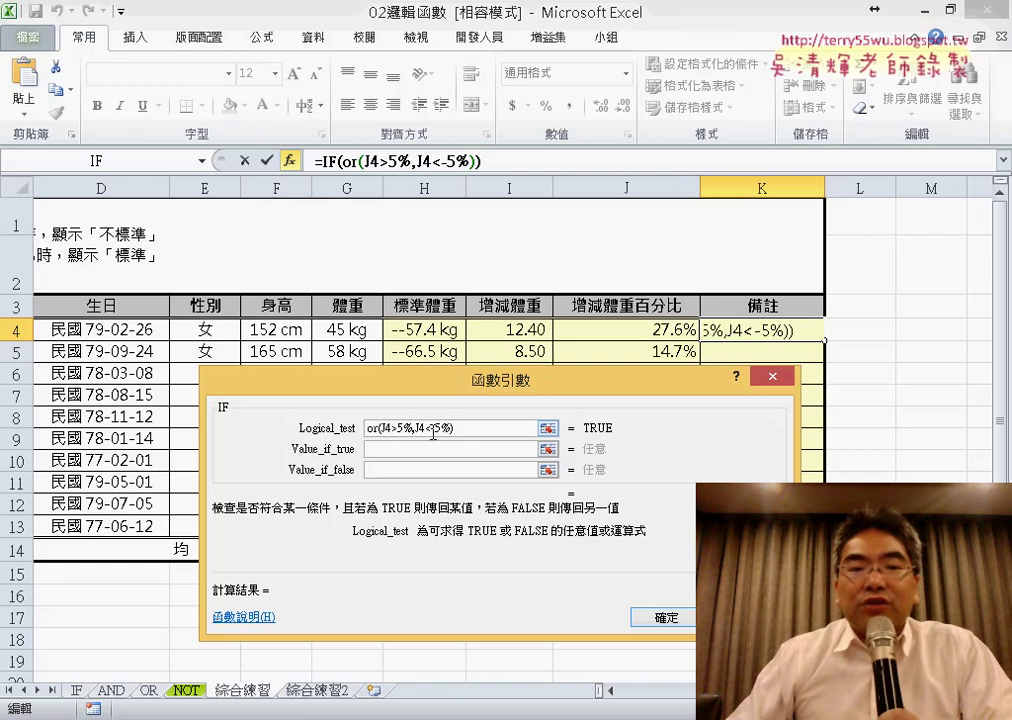
pyautogui.click(412, 449)
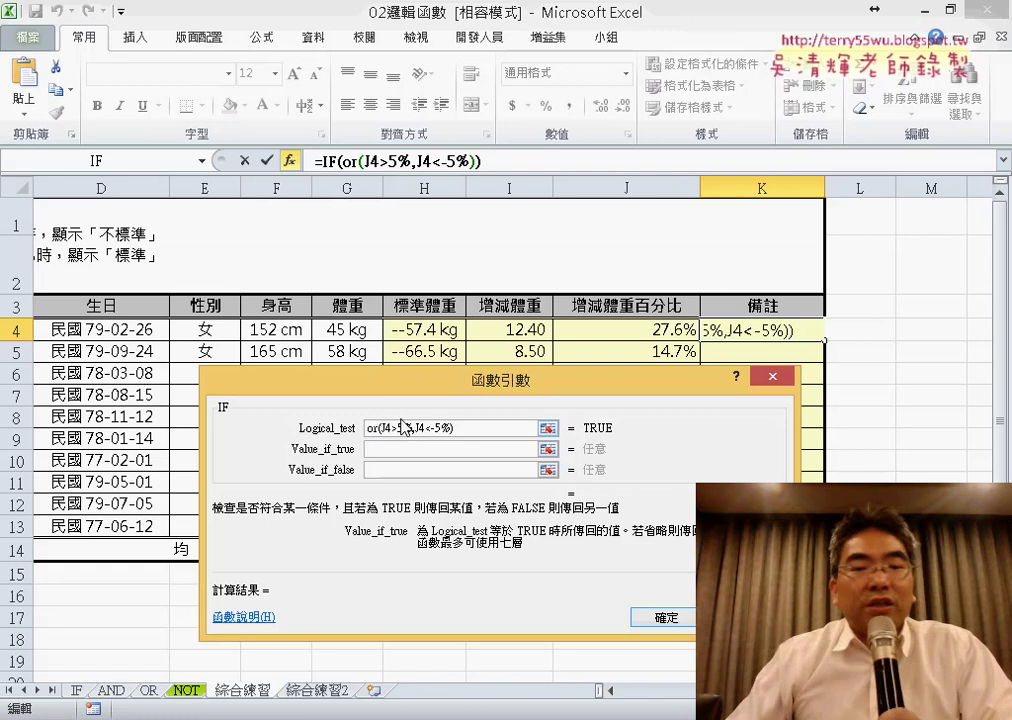
pyautogui.click(394, 428)
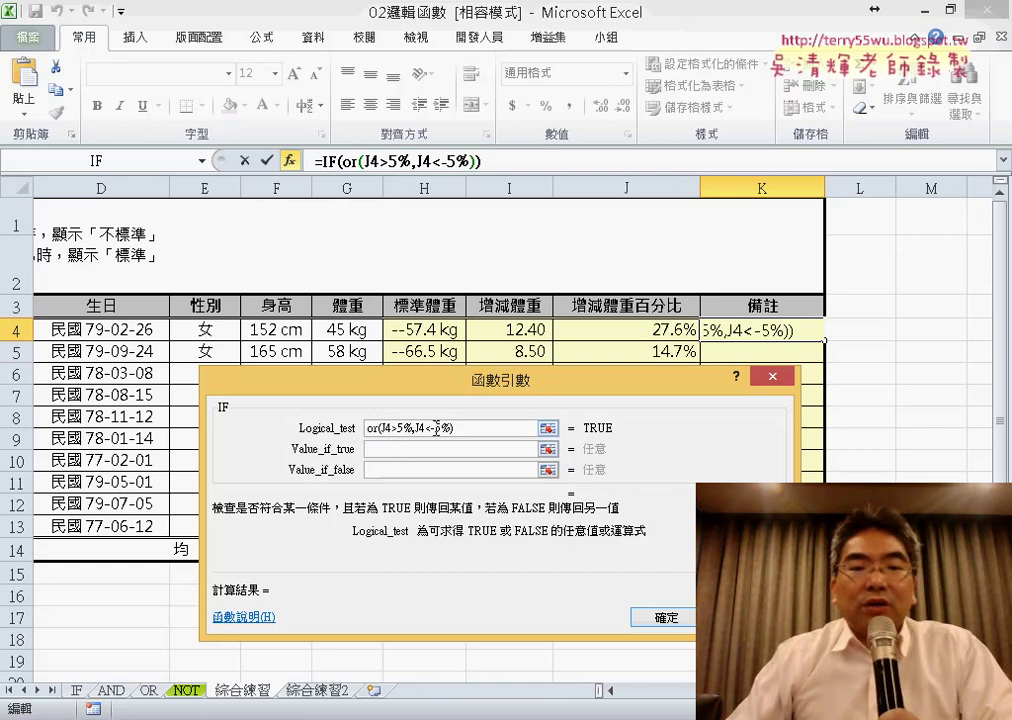
pyautogui.click(402, 451)
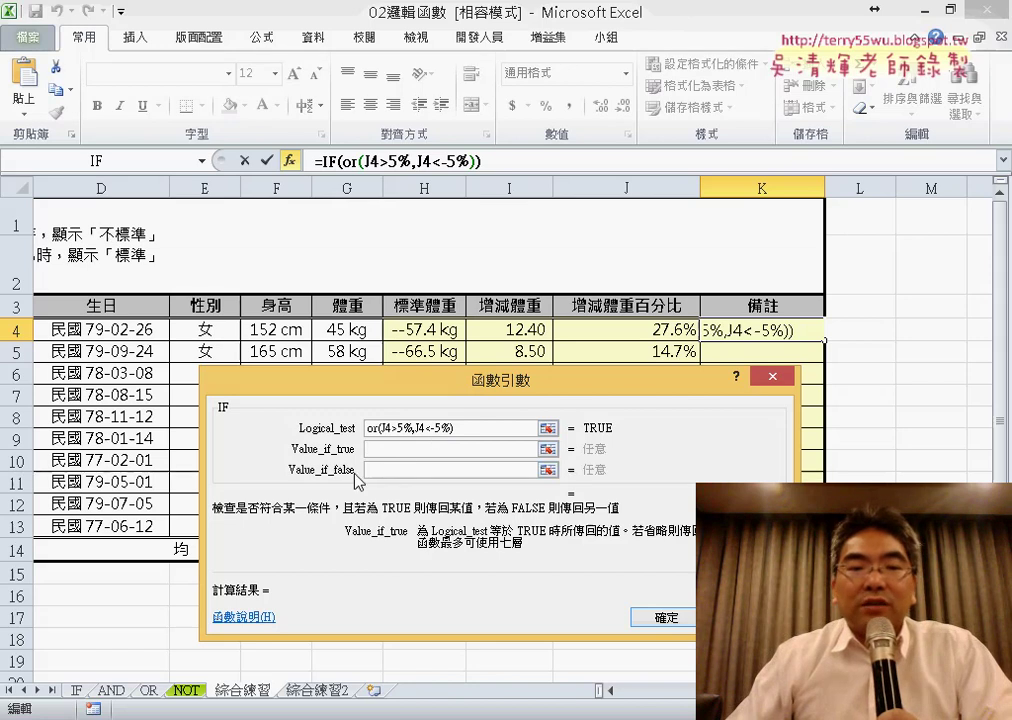
pyautogui.click(398, 470)
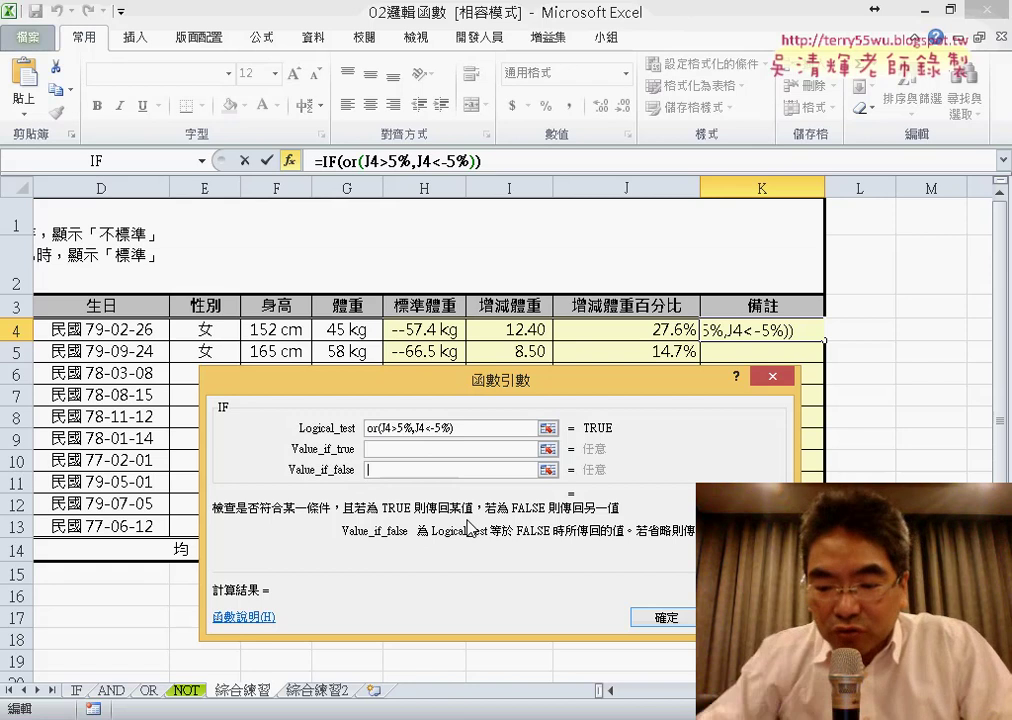
# - Set the true value to 不標準 and the false value to 標準, and confirm the formula
pyautogui.write('ㄅㄨ')
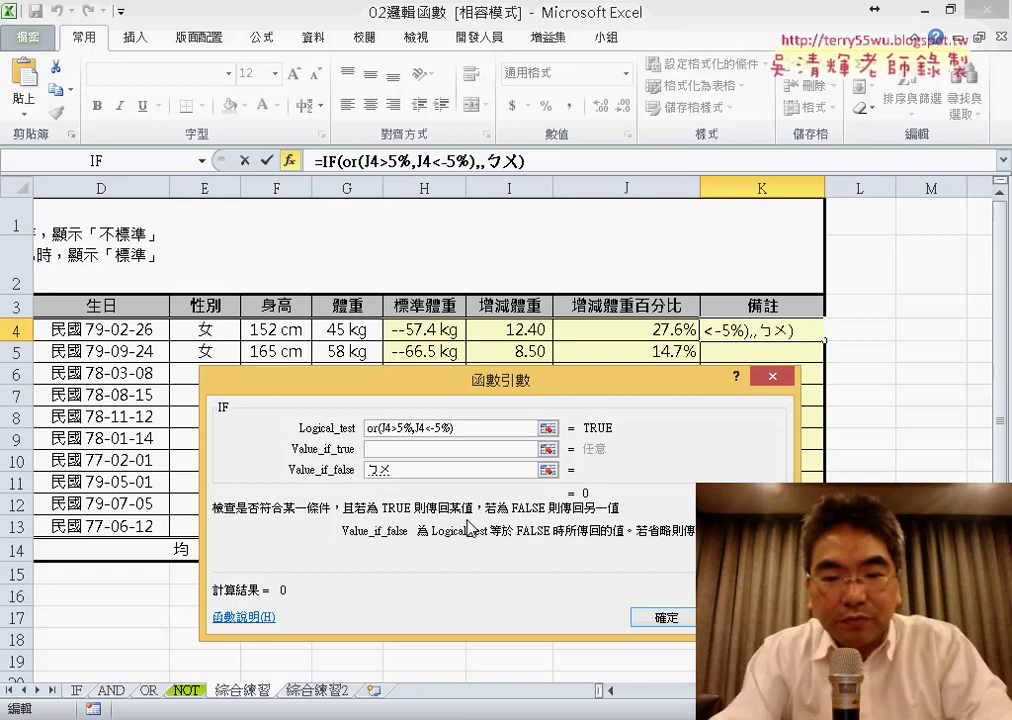
pyautogui.press('BackSpace')
pyautogui.press('BackSpace')
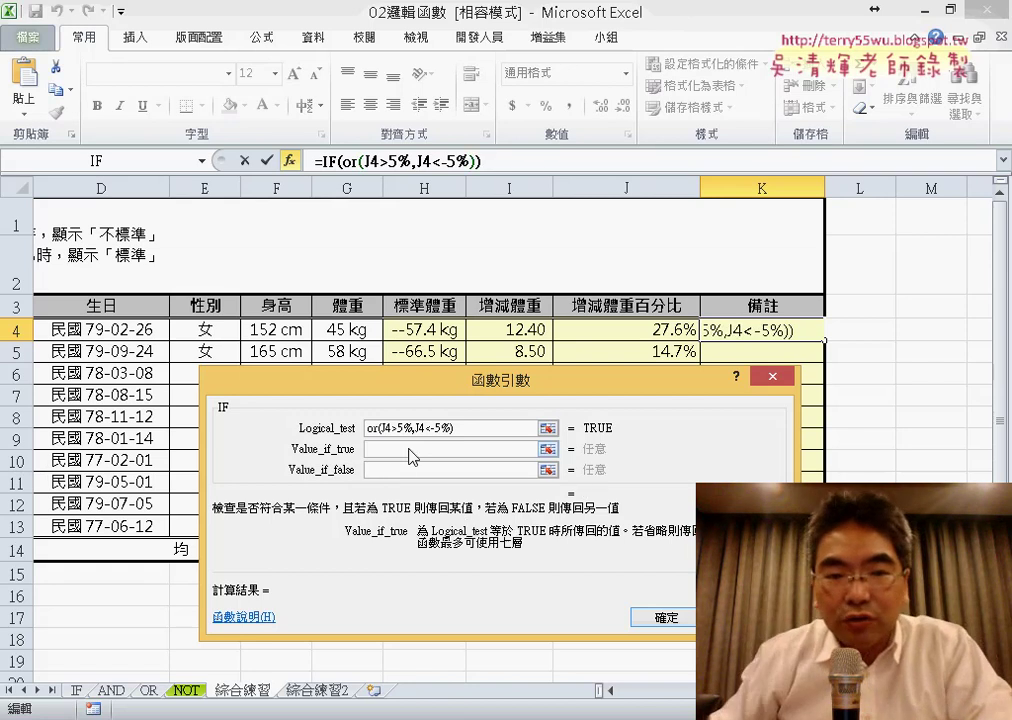
pyautogui.click(410, 449)
pyautogui.write('ㄅㄨ不')
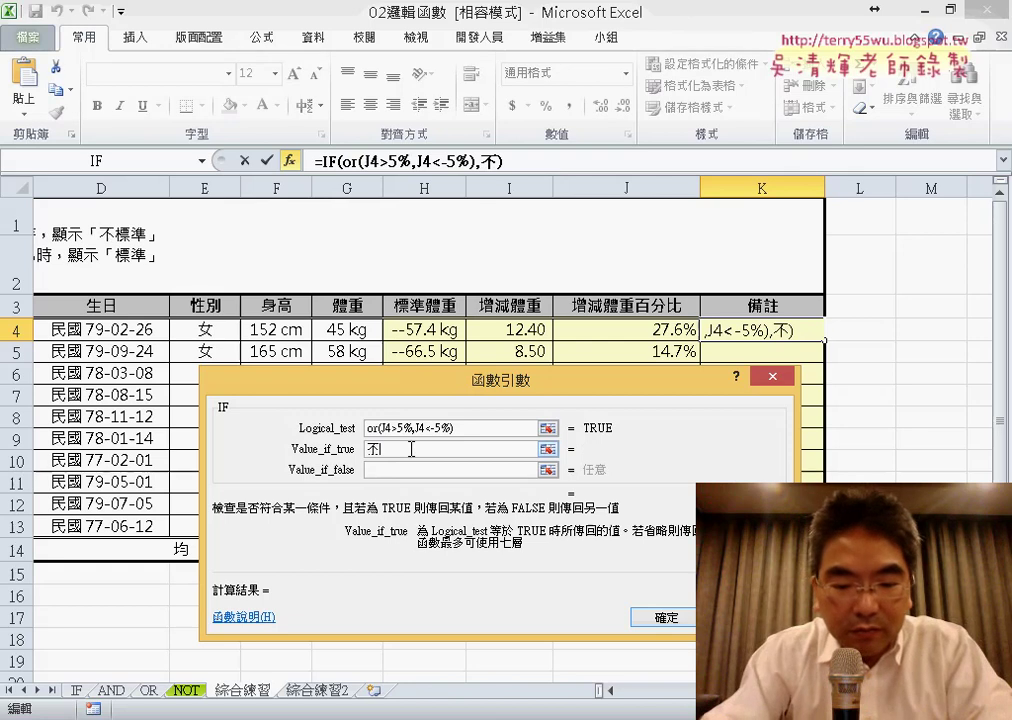
pyautogui.write('標準')
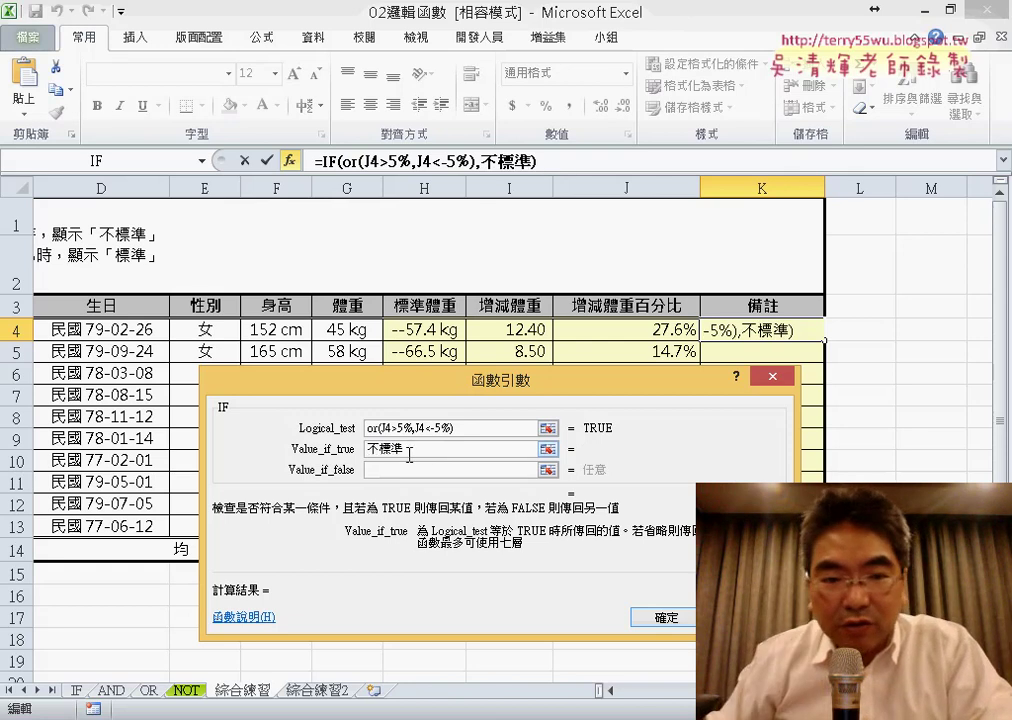
pyautogui.click(404, 469)
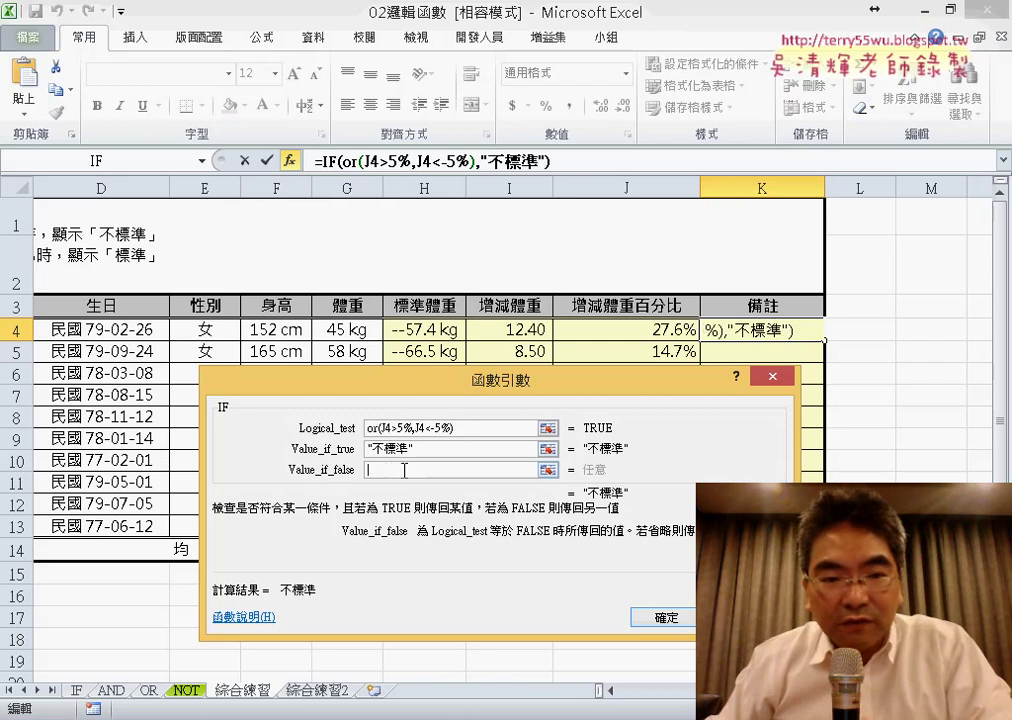
pyautogui.write('標準')
pyautogui.click(455, 449)
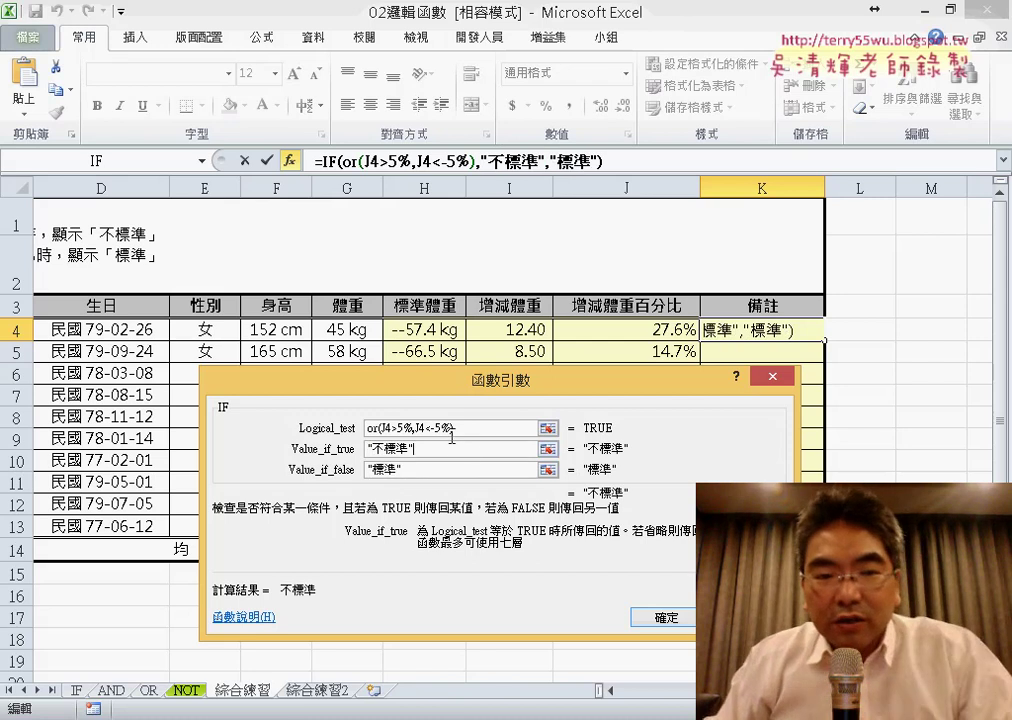
pyautogui.click(668, 620)
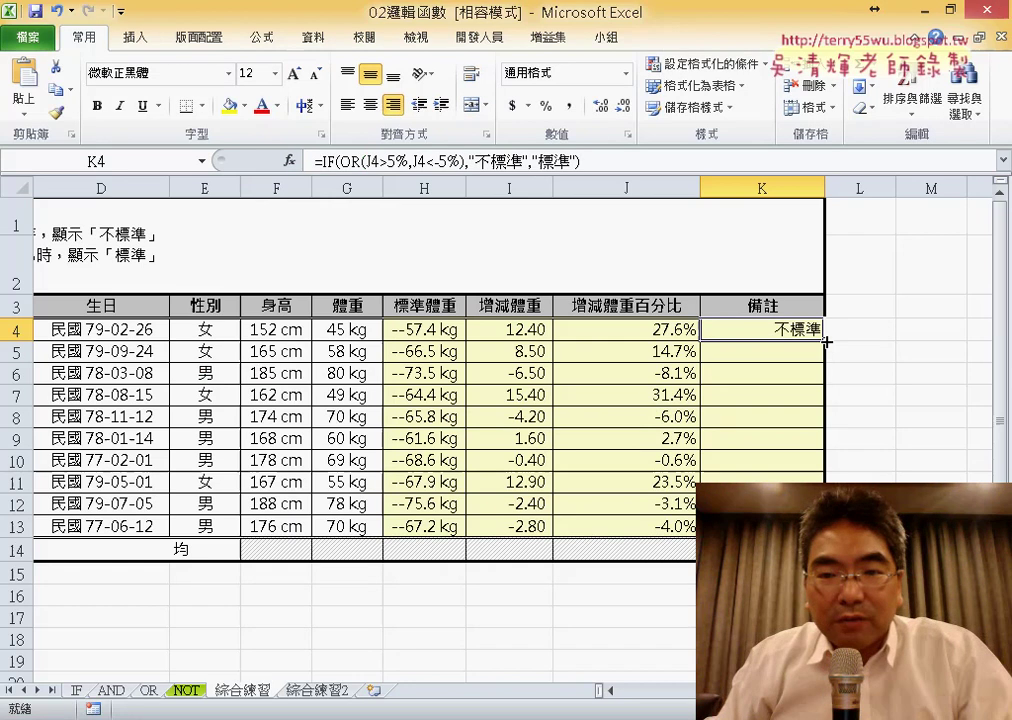
# - Fill K4's formula down to K13, then briefly select rows 4–8
pyautogui.moveTo(824, 341); pyautogui.dragTo(823, 526)
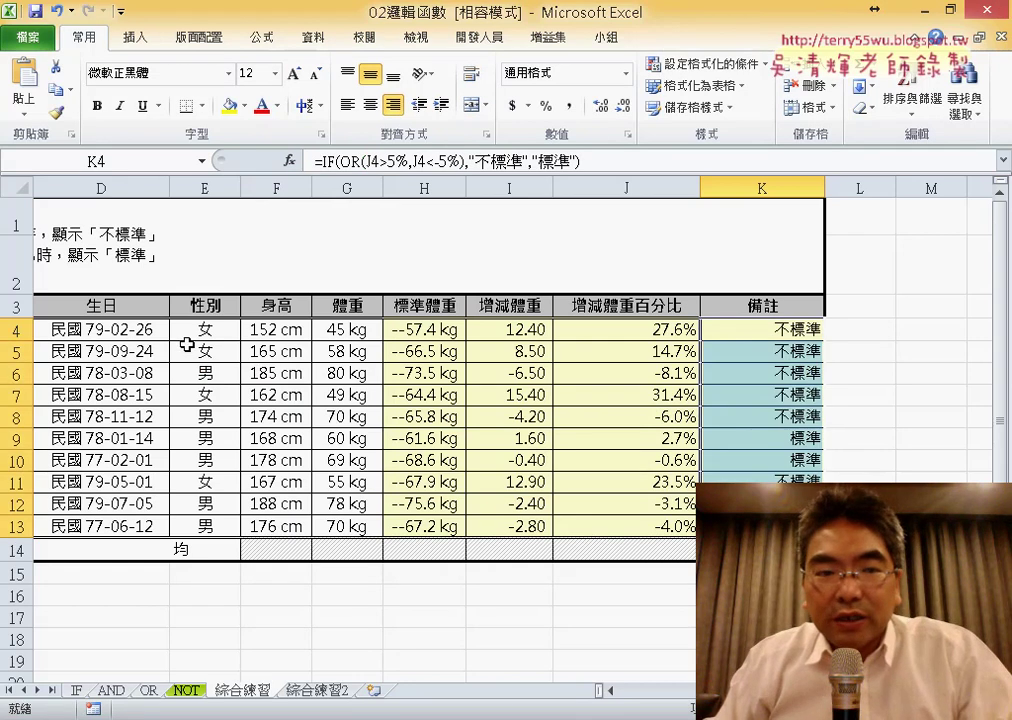
pyautogui.moveTo(18, 330); pyautogui.dragTo(8, 417)
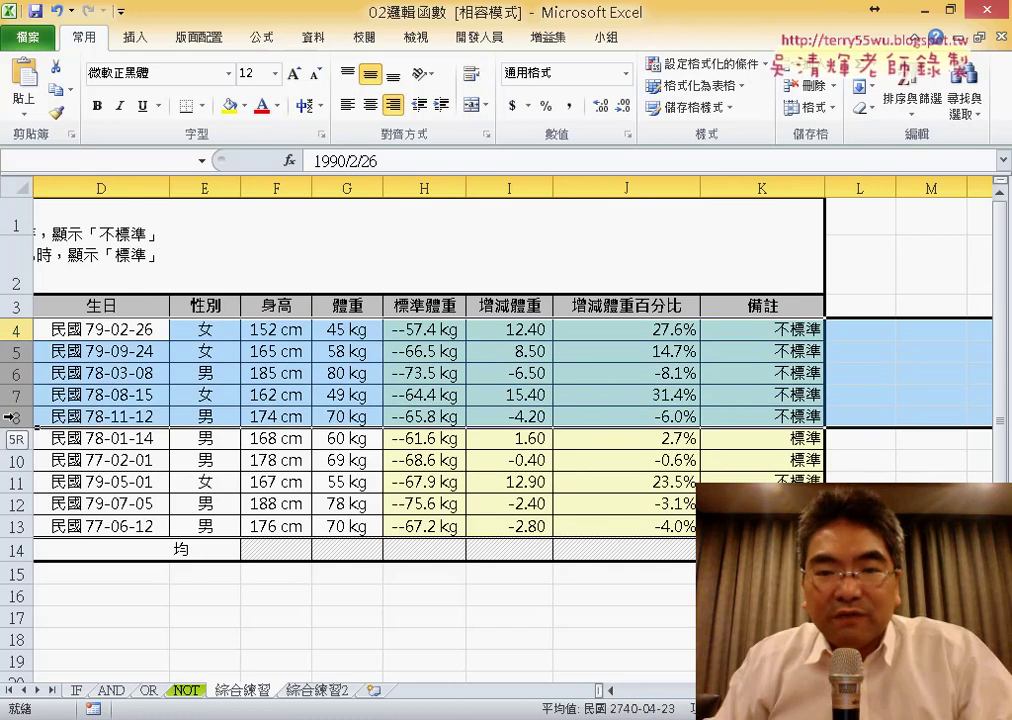
pyautogui.moveTo(10, 416); pyautogui.dragTo(10, 418)
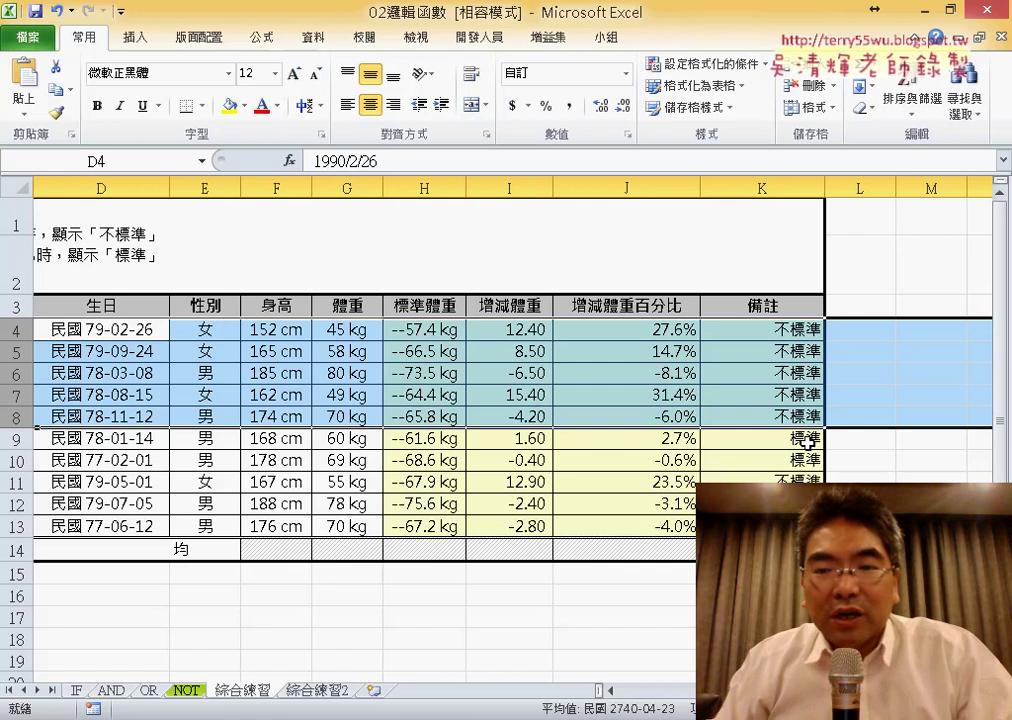
pyautogui.click(885, 329)
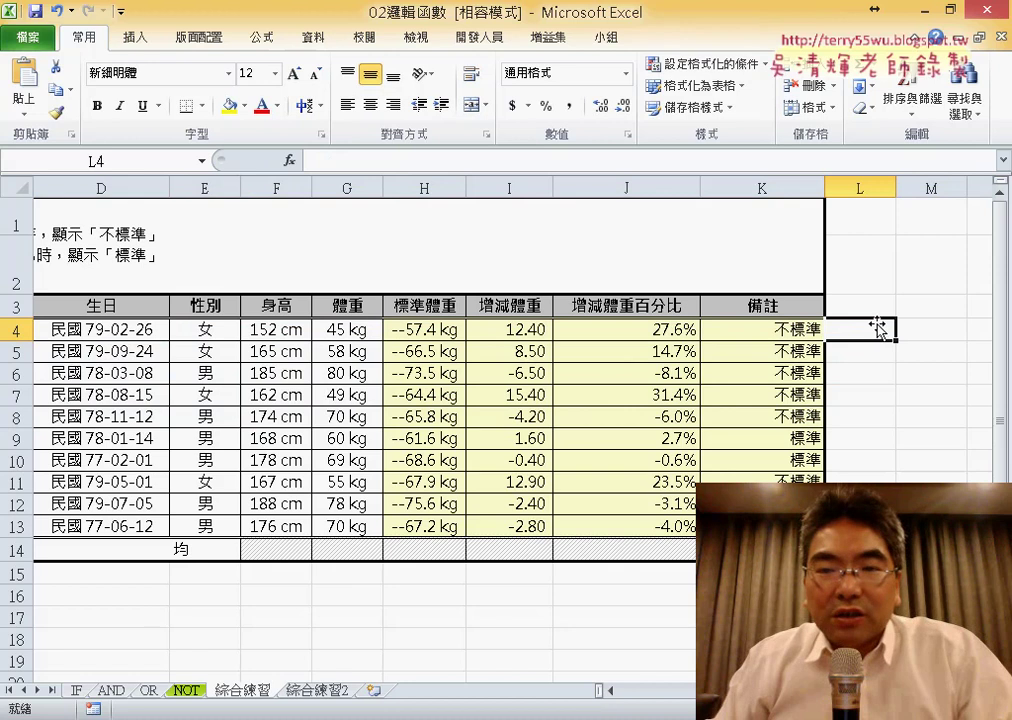
# - Enter the header AND in cell L3
pyautogui.click(884, 307)
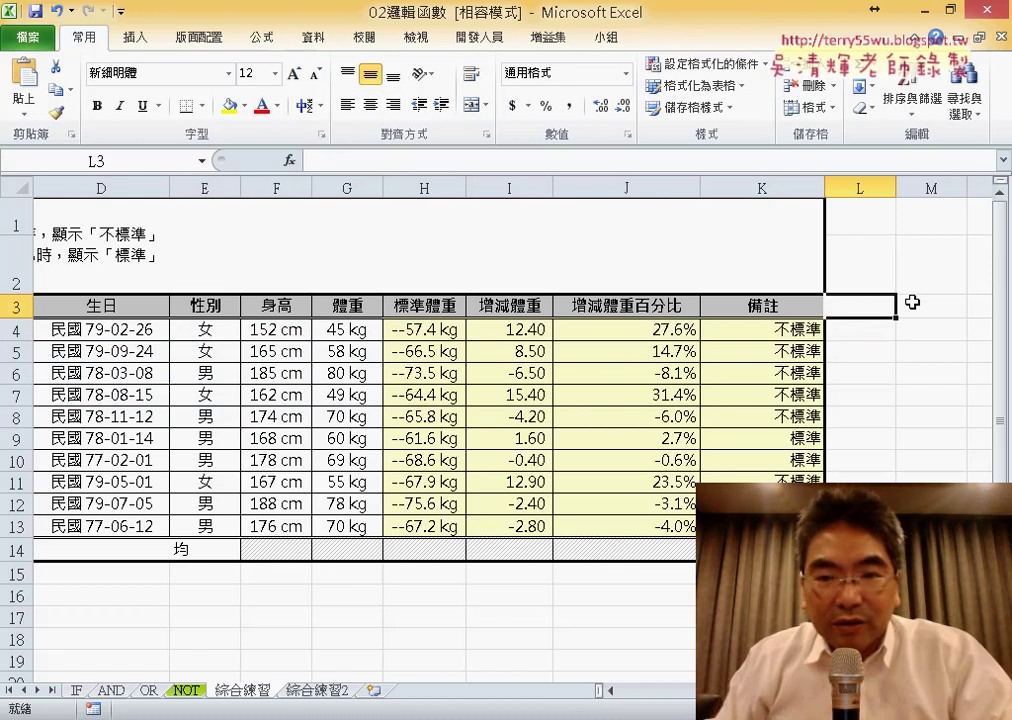
pyautogui.write('AND')
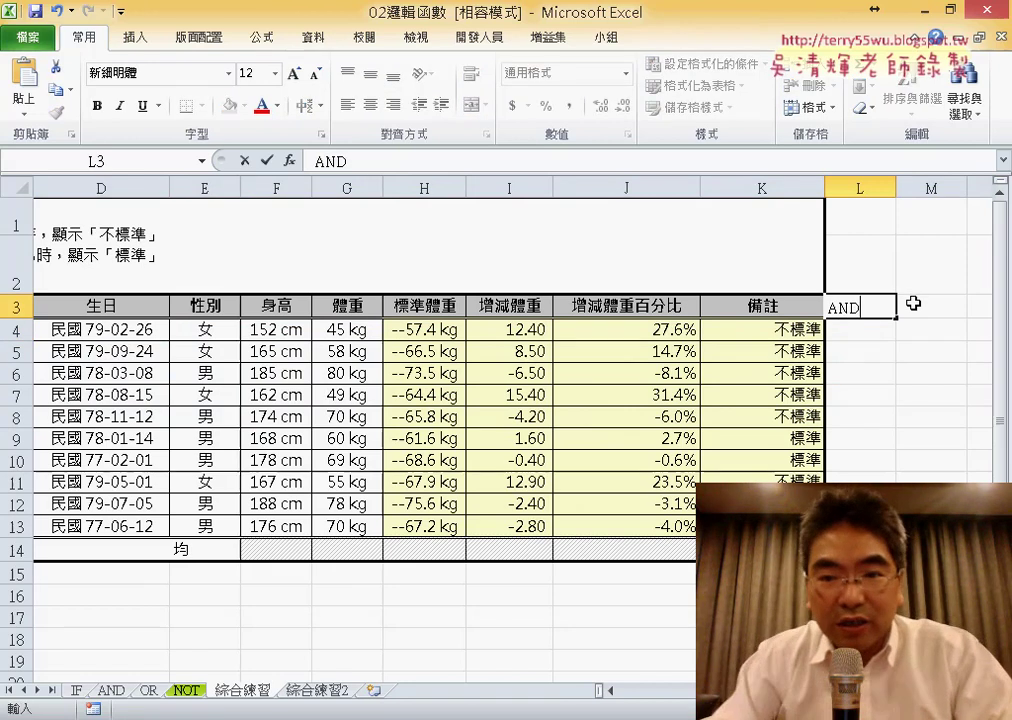
pyautogui.press('Return')
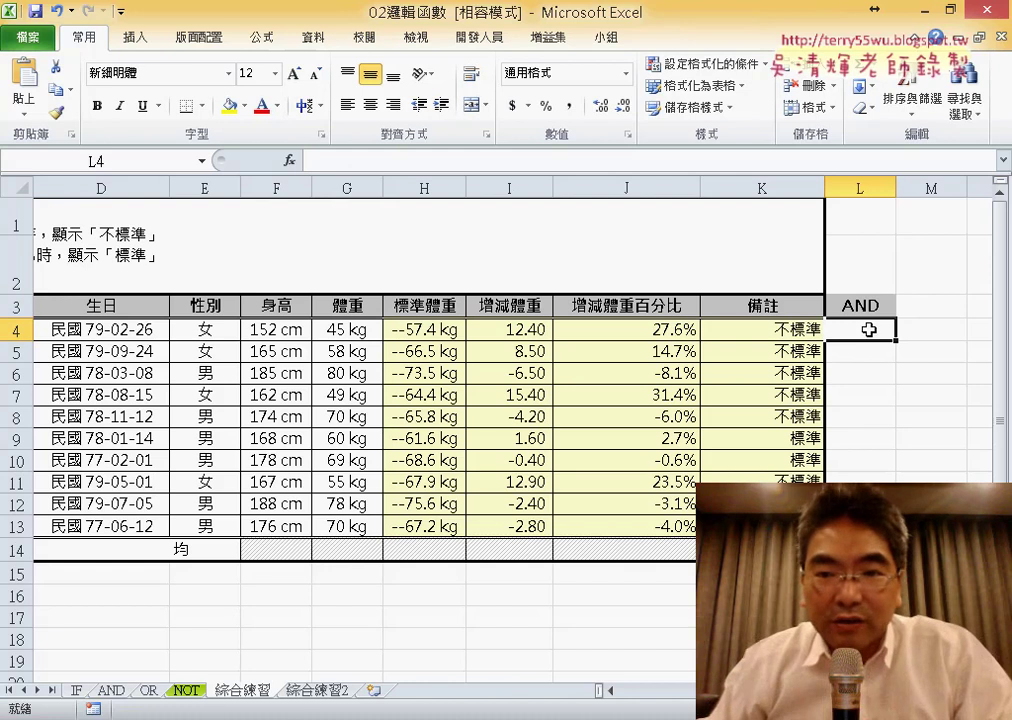
pyautogui.click(788, 330)
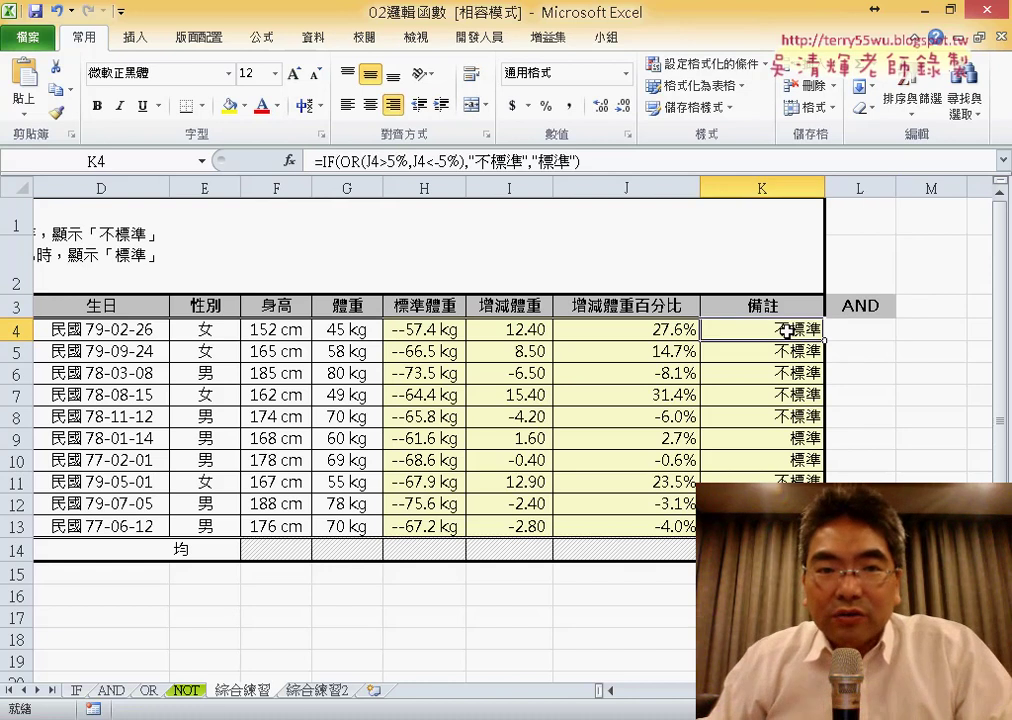
# - Reopen K4's IF arguments dialog and move it off the data
pyautogui.click(330, 161)
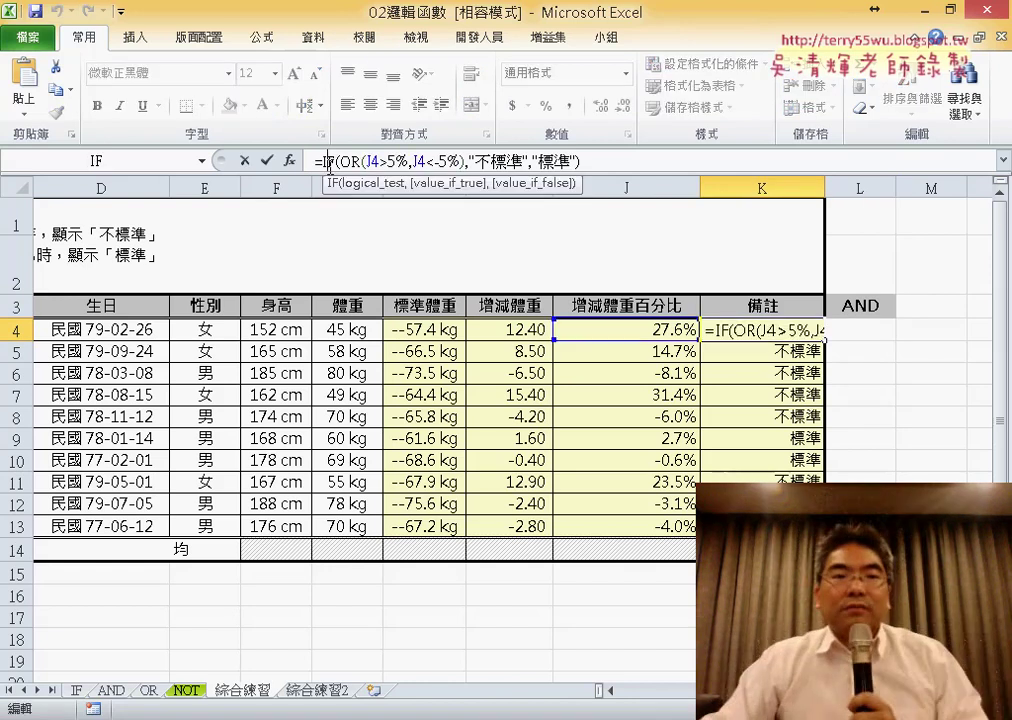
pyautogui.click(289, 161)
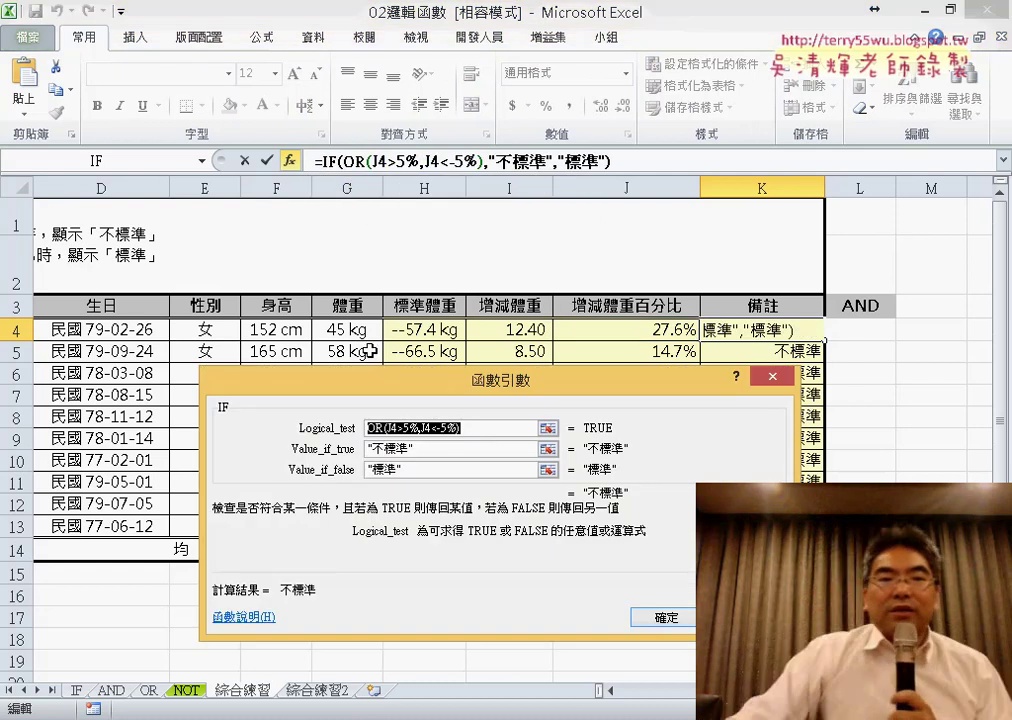
pyautogui.moveTo(379, 385); pyautogui.dragTo(273, 218)
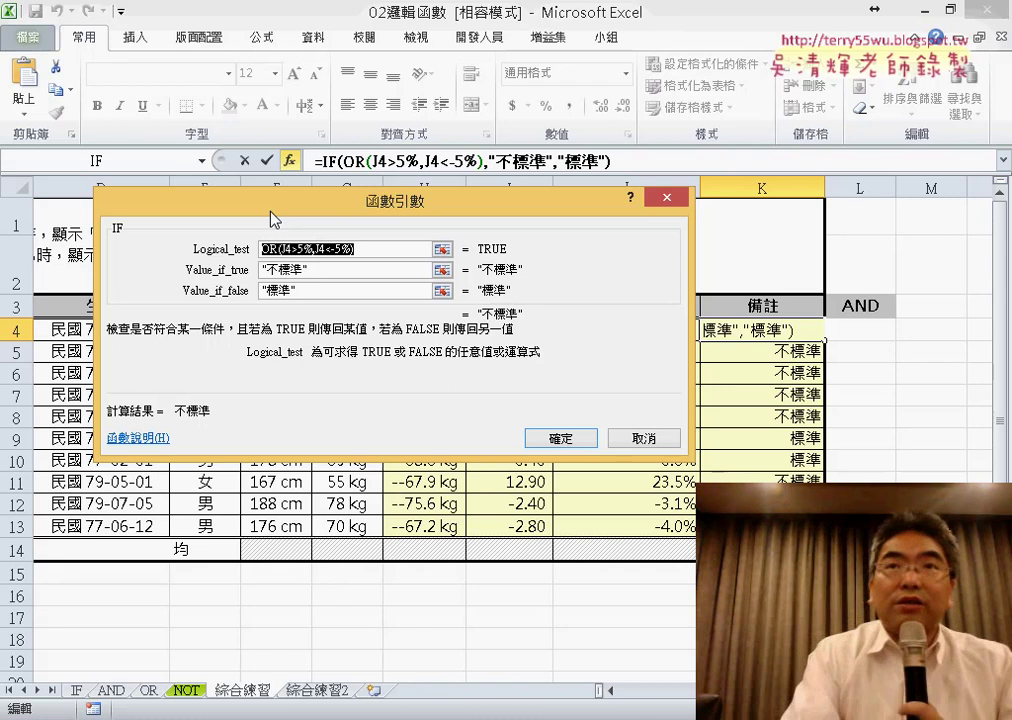
# - Draw red pen limit markers above the sheet and over column K
pyautogui.hotkey('ctrl', '2')
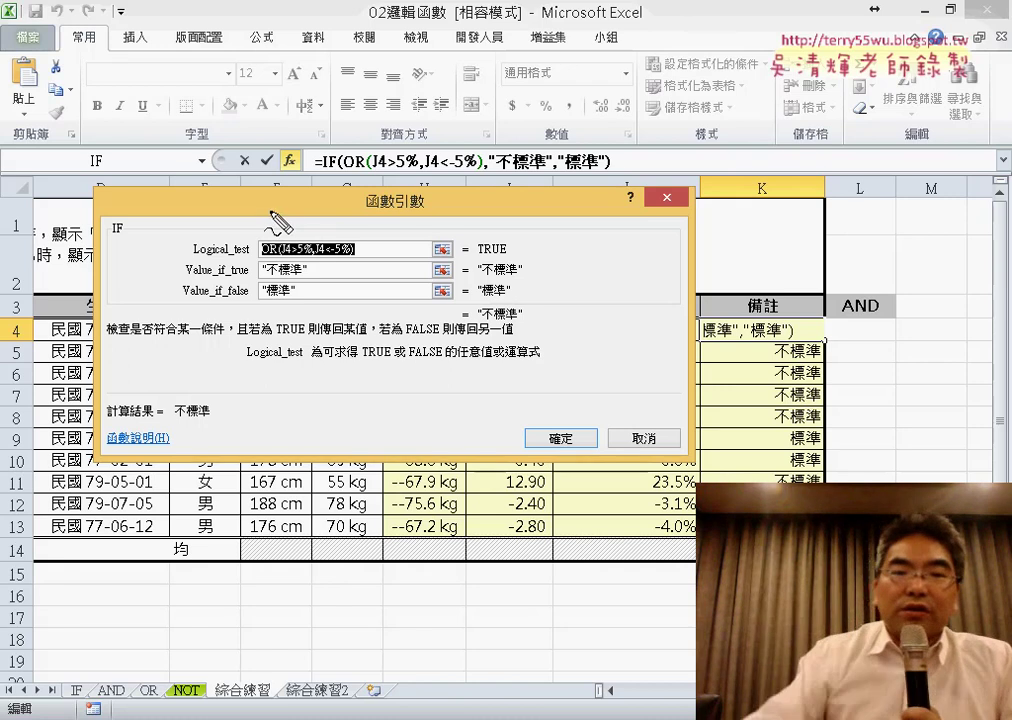
pyautogui.moveTo(660, 117)
pyautogui.mouseDown()
pyautogui.moveTo(735, 5)
pyautogui.moveTo(765, 55)
pyautogui.mouseUp()
pyautogui.moveTo(700, 268)
pyautogui.mouseDown()
pyautogui.moveTo(790, 265)
pyautogui.moveTo(745, 385)
pyautogui.moveTo(715, 366)
pyautogui.moveTo(769, 371)
pyautogui.mouseUp()
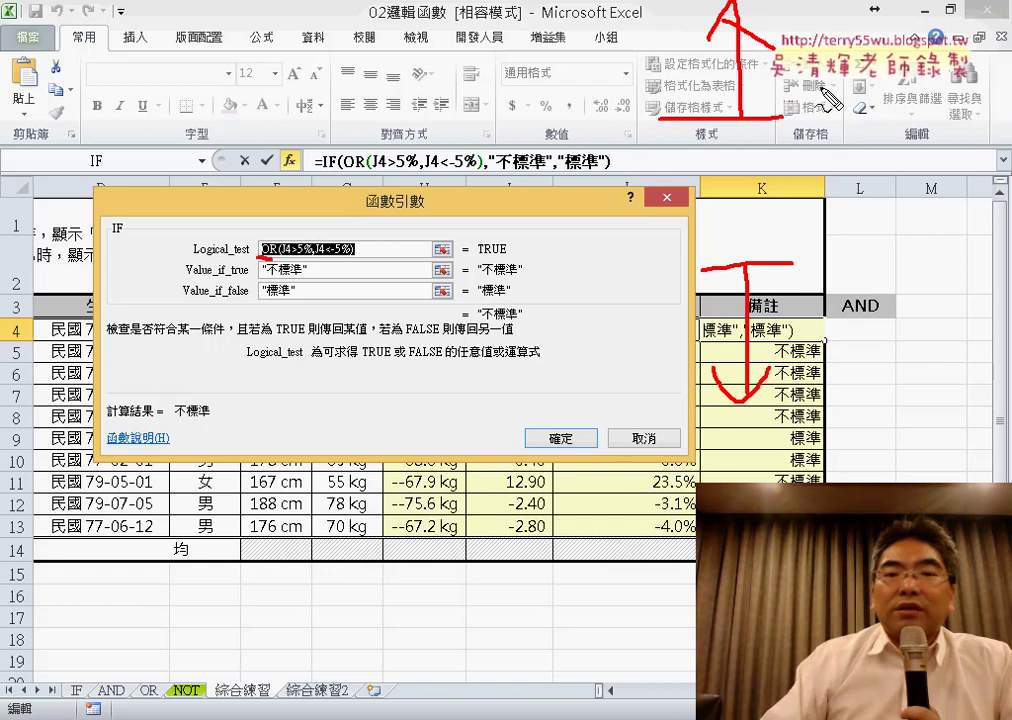
# - Label the limits 5% and -5%, circle the band between them, then erase the ink
pyautogui.moveTo(910, 97); pyautogui.dragTo(866, 103)
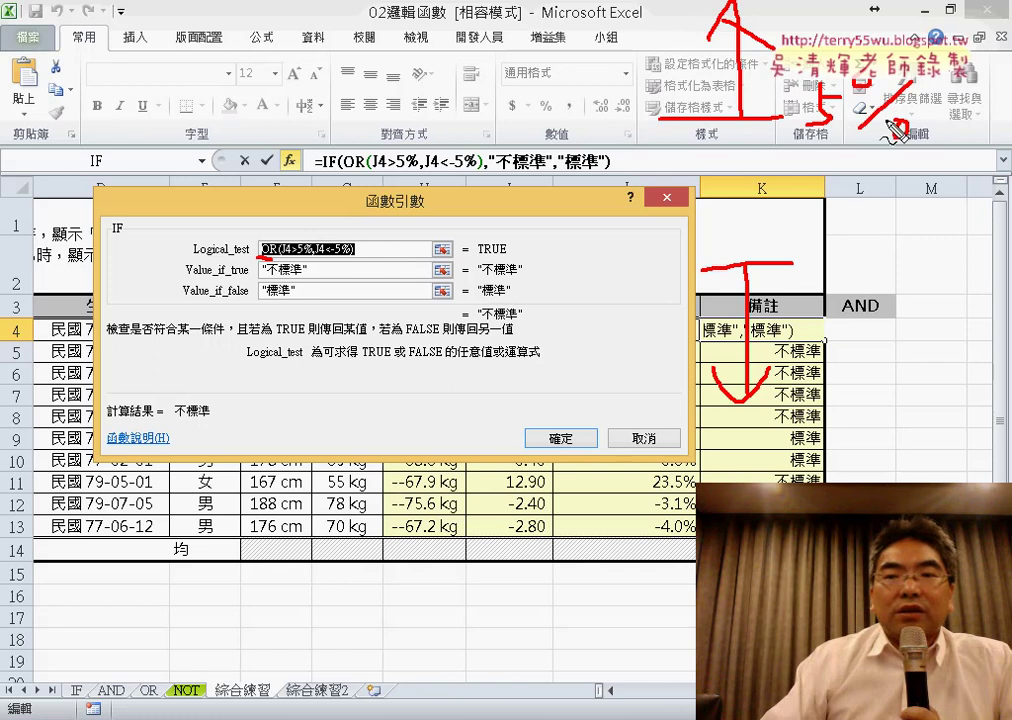
pyautogui.moveTo(892, 238); pyautogui.dragTo(872, 272)
pyautogui.moveTo(940, 245)
pyautogui.mouseDown()
pyautogui.moveTo(906, 318)
pyautogui.moveTo(920, 256)
pyautogui.mouseUp()
pyautogui.moveTo(932, 292); pyautogui.dragTo(935, 288)
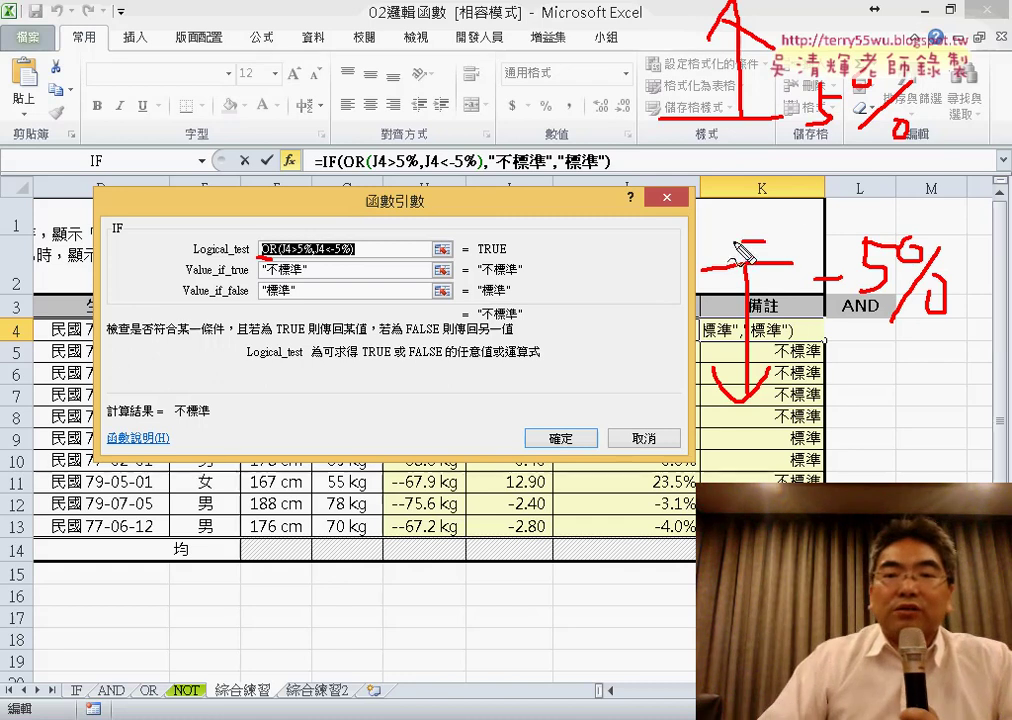
pyautogui.moveTo(745, 240); pyautogui.dragTo(752, 252)
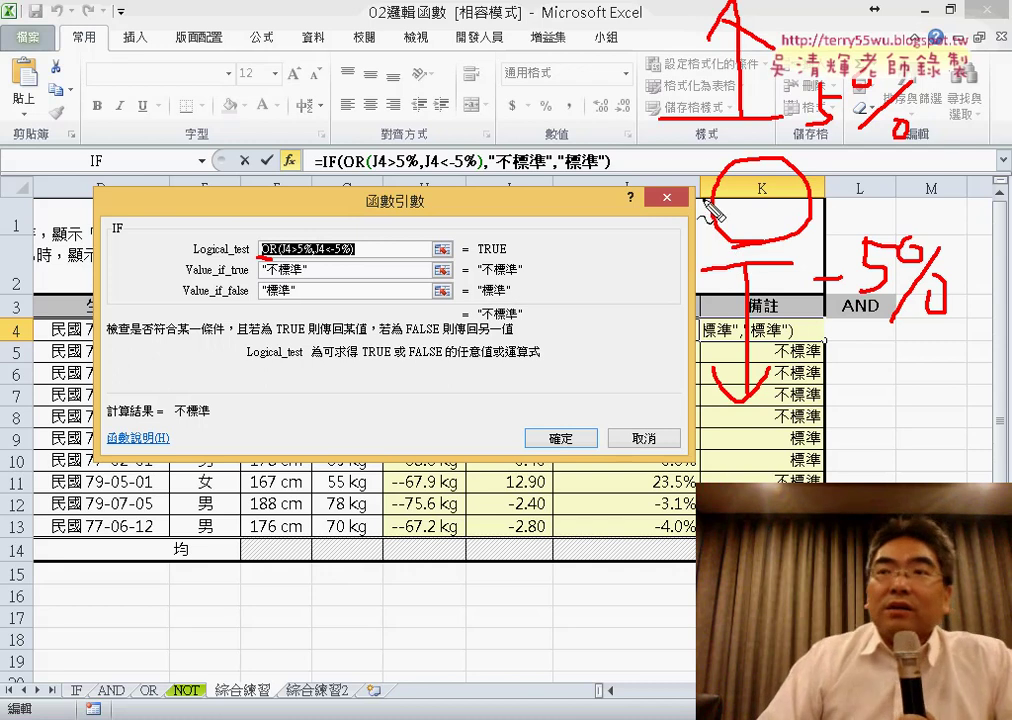
pyautogui.moveTo(650, 113)
pyautogui.mouseDown()
pyautogui.moveTo(745, 113)
pyautogui.moveTo(674, 188)
pyautogui.mouseUp()
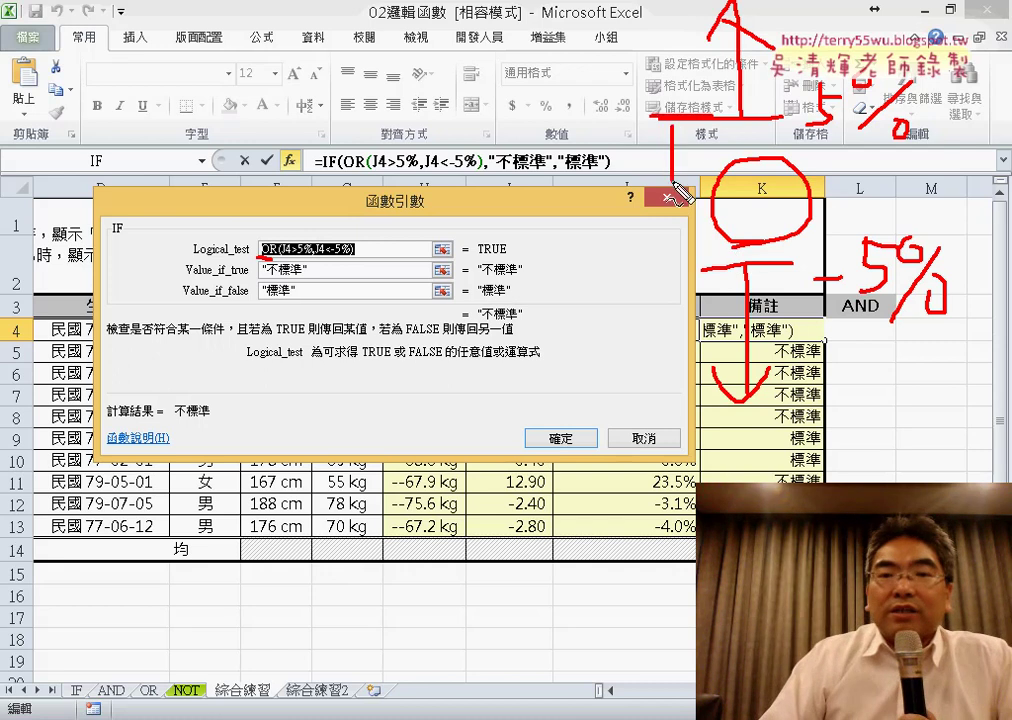
pyautogui.moveTo(710, 258)
pyautogui.mouseDown()
pyautogui.moveTo(678, 199)
pyautogui.moveTo(720, 243)
pyautogui.mouseUp()
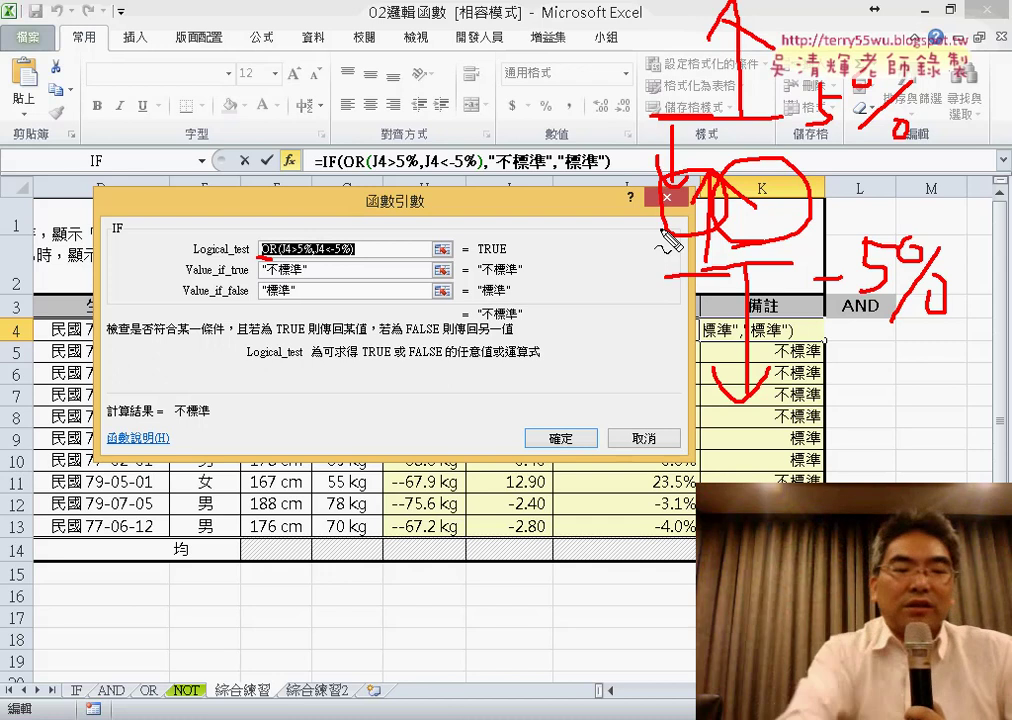
pyautogui.press('Escape')
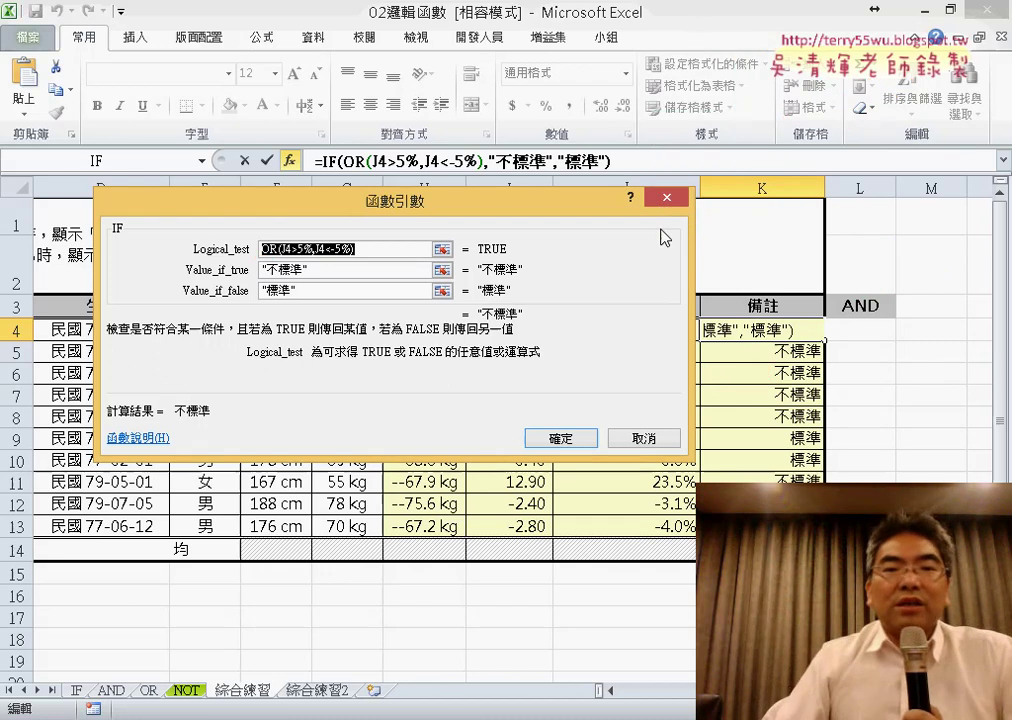
# - Commit K4's formula and start an IF function in L4, moving its dialog aside
pyautogui.click(666, 197)
pyautogui.click(877, 333)
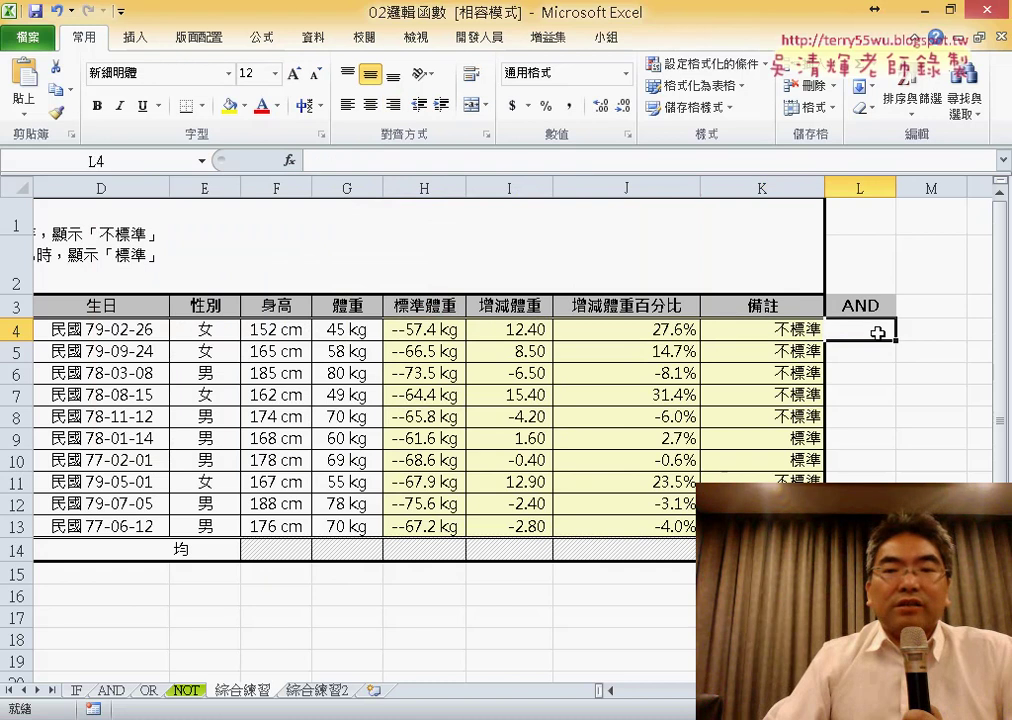
pyautogui.click(298, 160)
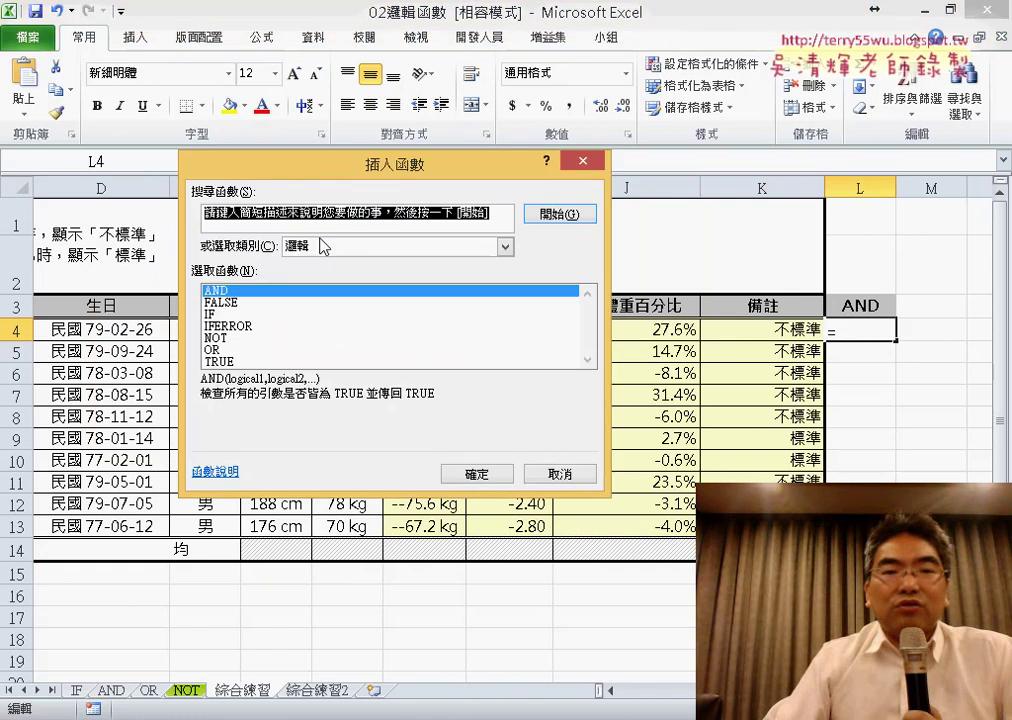
pyautogui.doubleClick(222, 314)
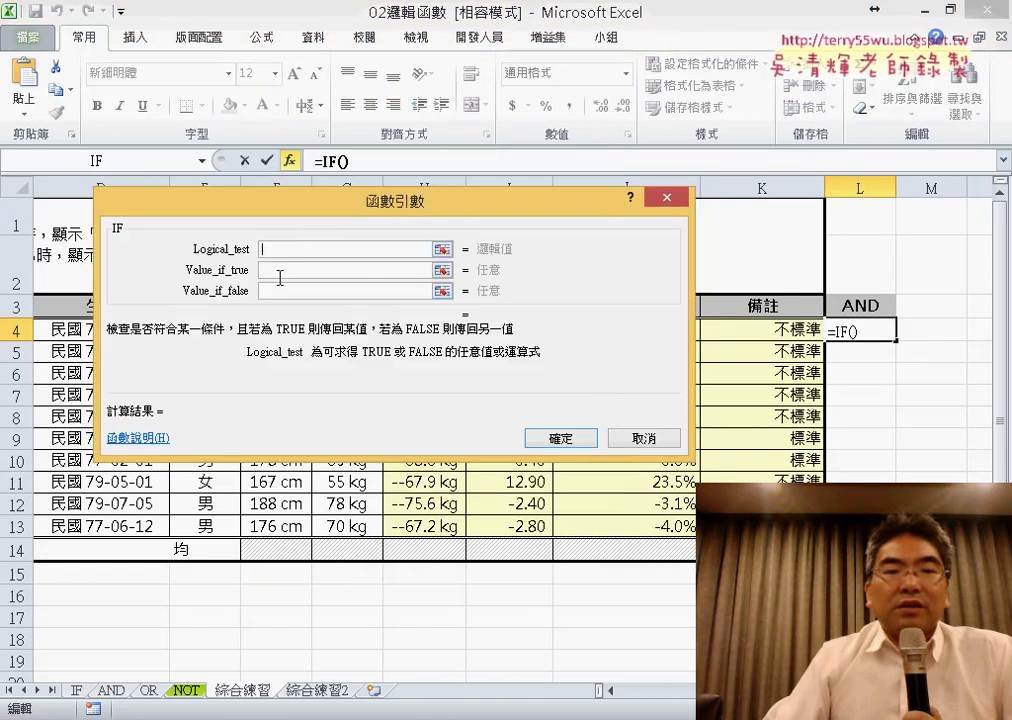
pyautogui.moveTo(308, 246)
pyautogui.mouseDown()
pyautogui.moveTo(284, 382)
pyautogui.moveTo(299, 350)
pyautogui.mouseUp()
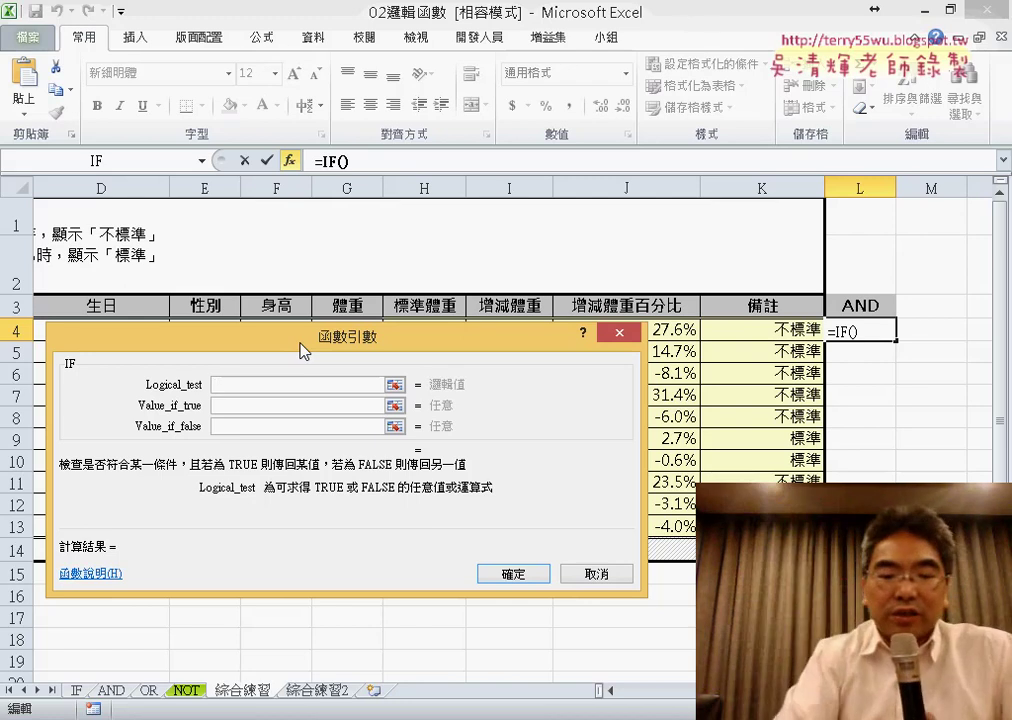
# - Set L4's IF condition to and(J4<=5%,J4>=-5%)
pyautogui.write('Y')
pyautogui.press('BackSpace')
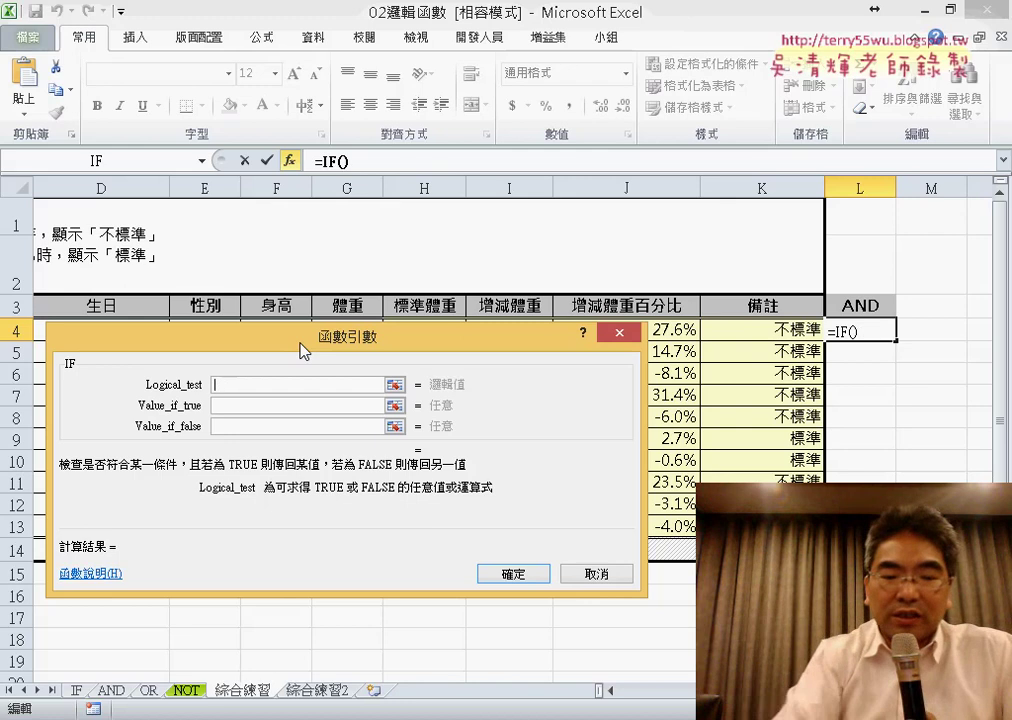
pyautogui.write('and(')
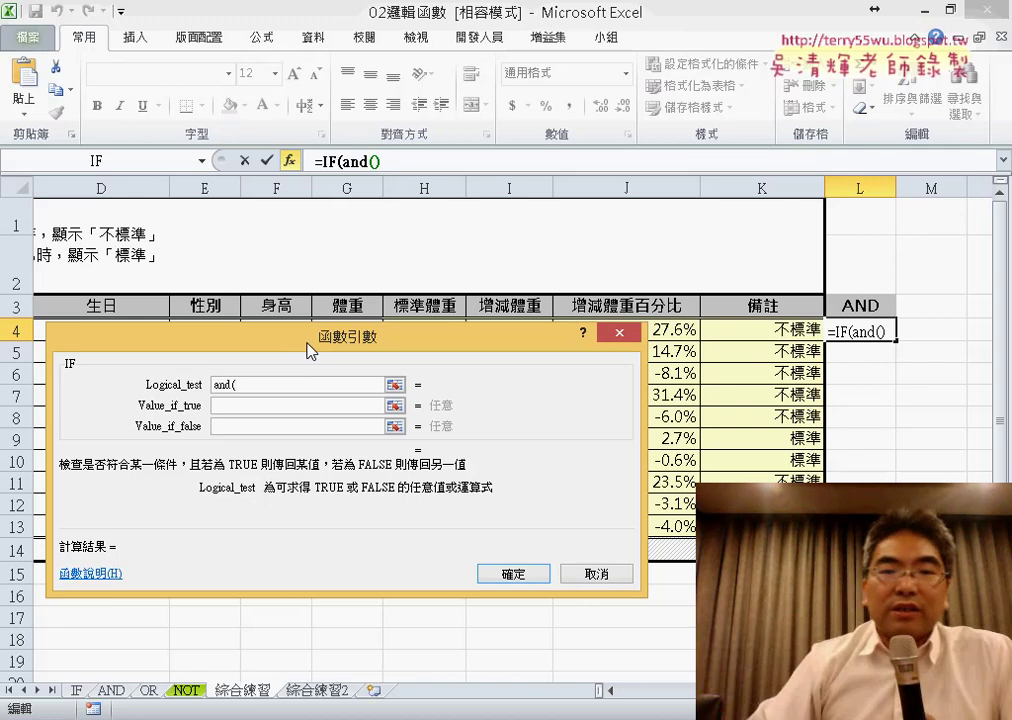
pyautogui.moveTo(481, 350); pyautogui.dragTo(415, 350)
pyautogui.click(661, 330)
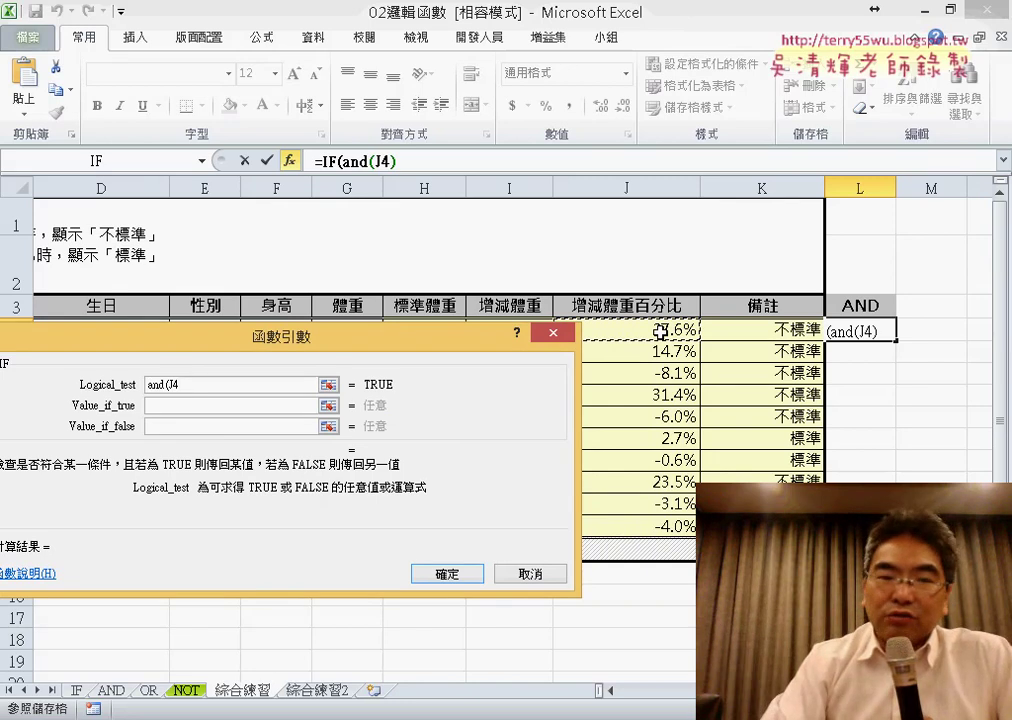
pyautogui.write('<=')
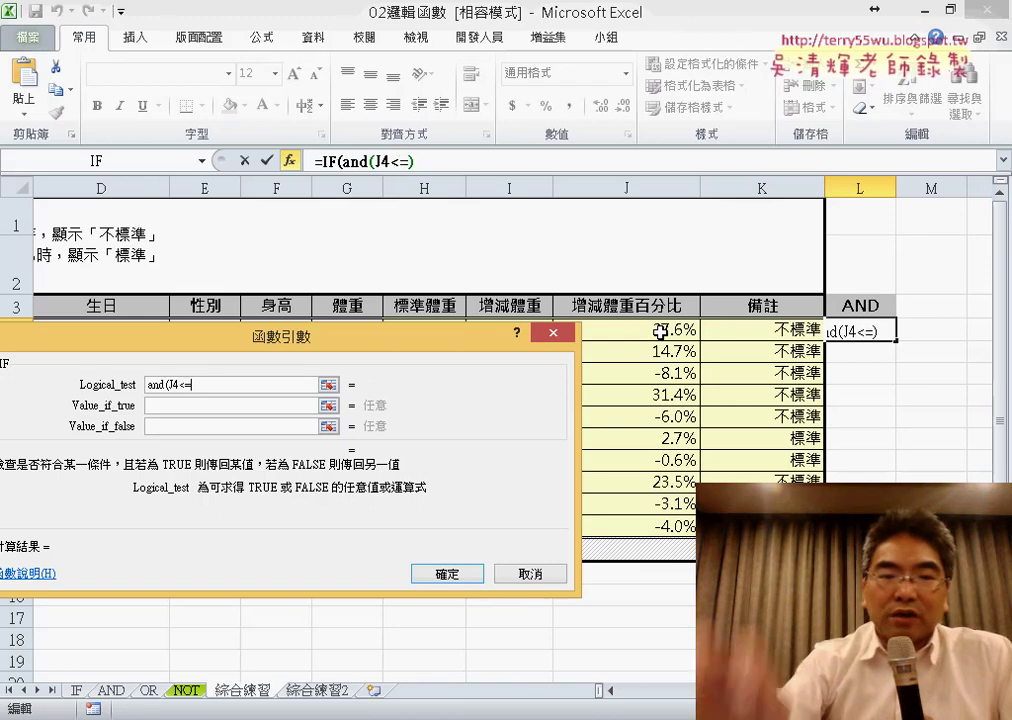
pyautogui.write('5')
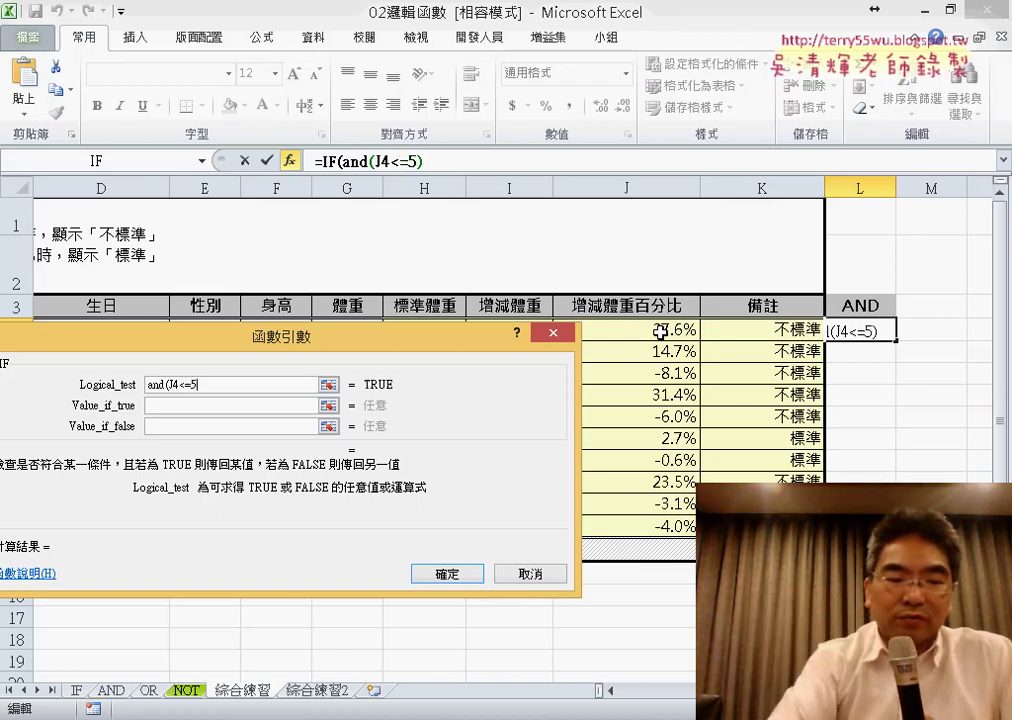
pyautogui.write('%')
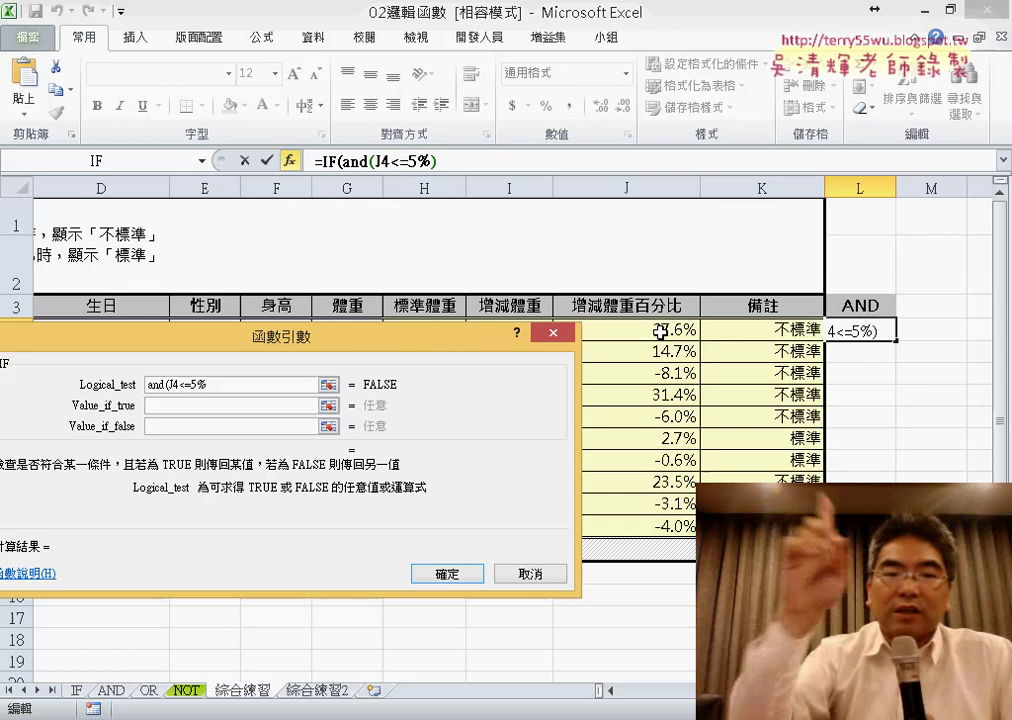
pyautogui.write(',')
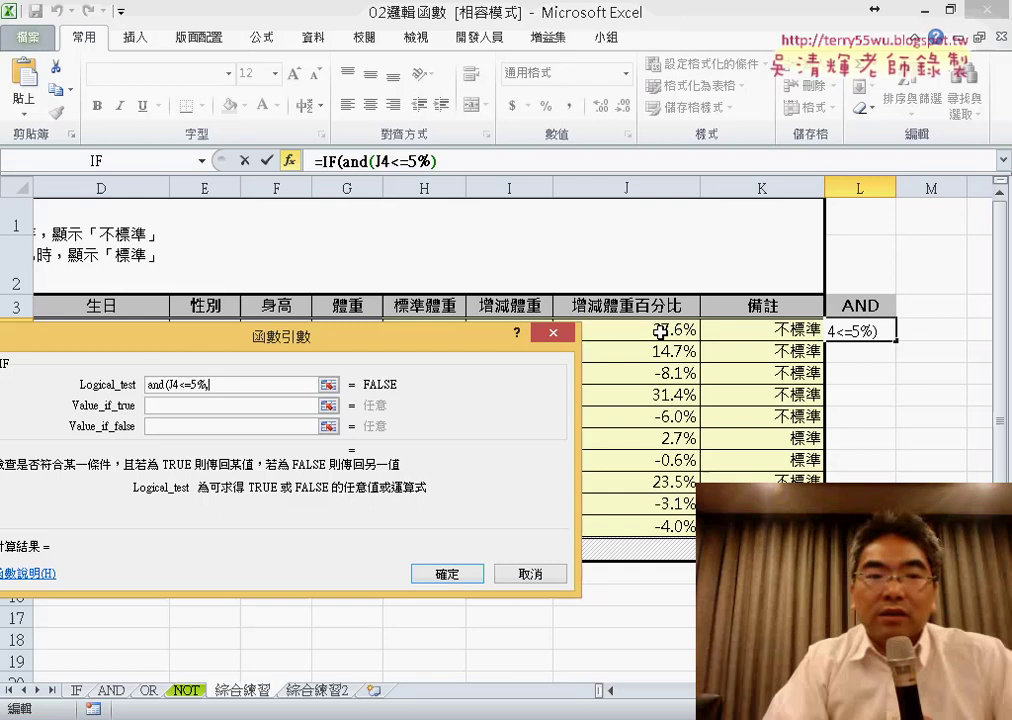
pyautogui.click(667, 331)
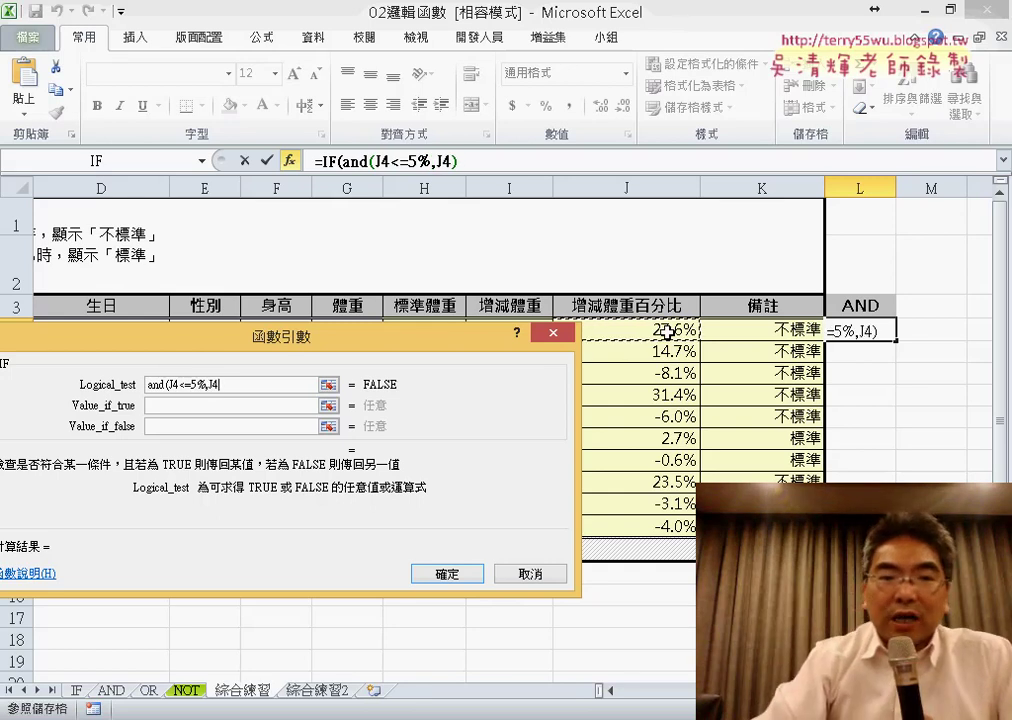
pyautogui.write('>=-')
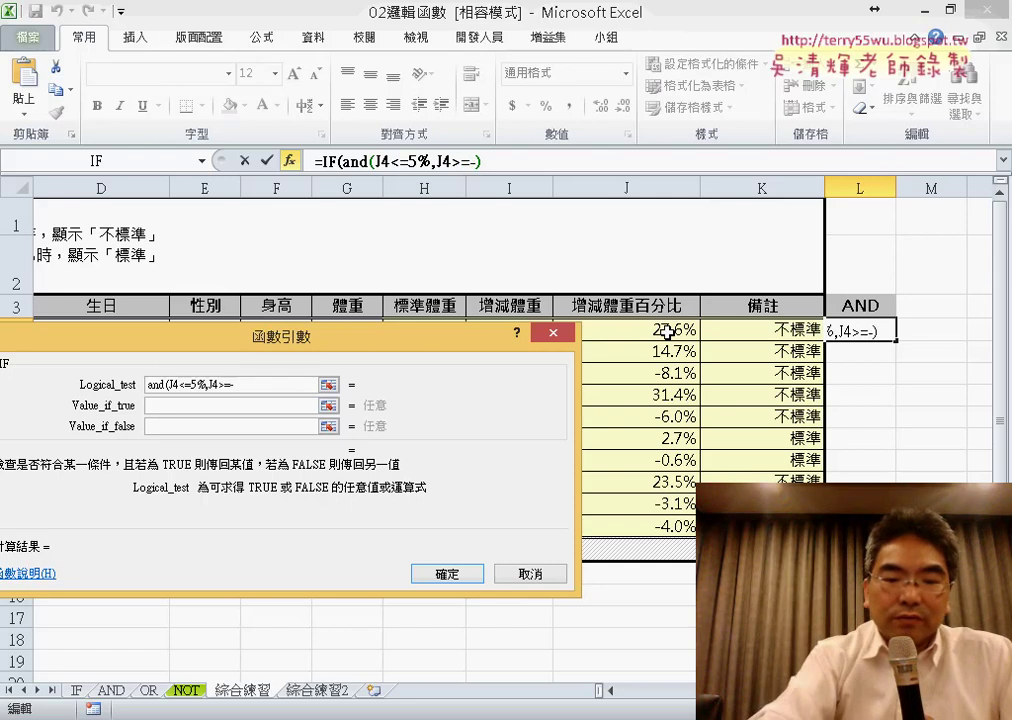
pyautogui.write('5%+L4:L23')
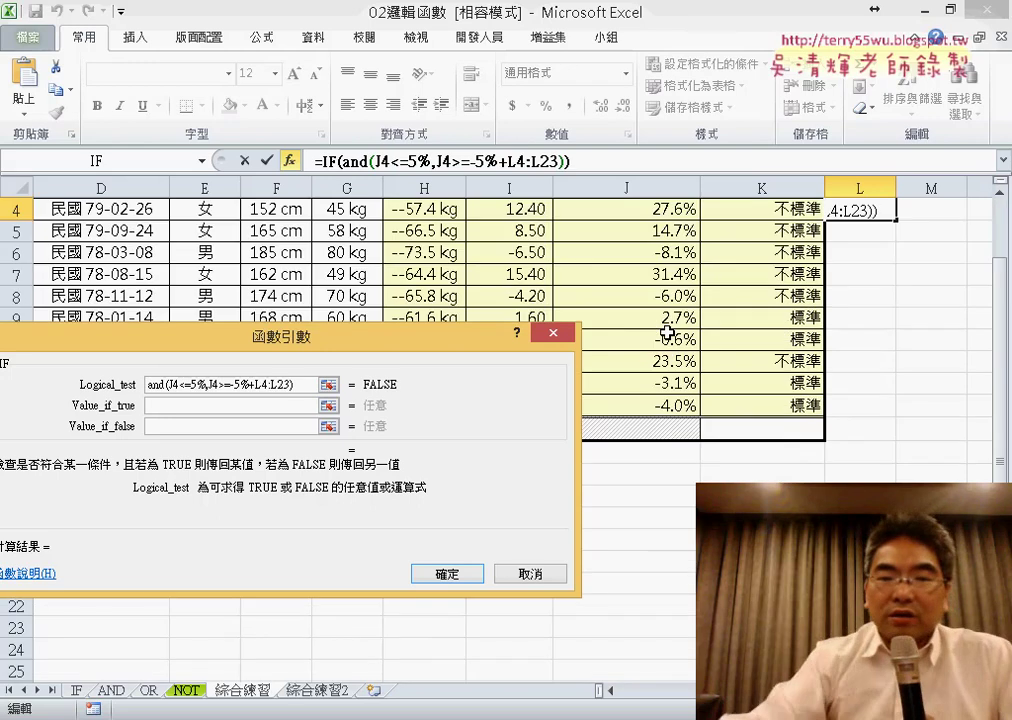
pyautogui.press('BackSpace')
pyautogui.press('BackSpace')
pyautogui.press('BackSpace')
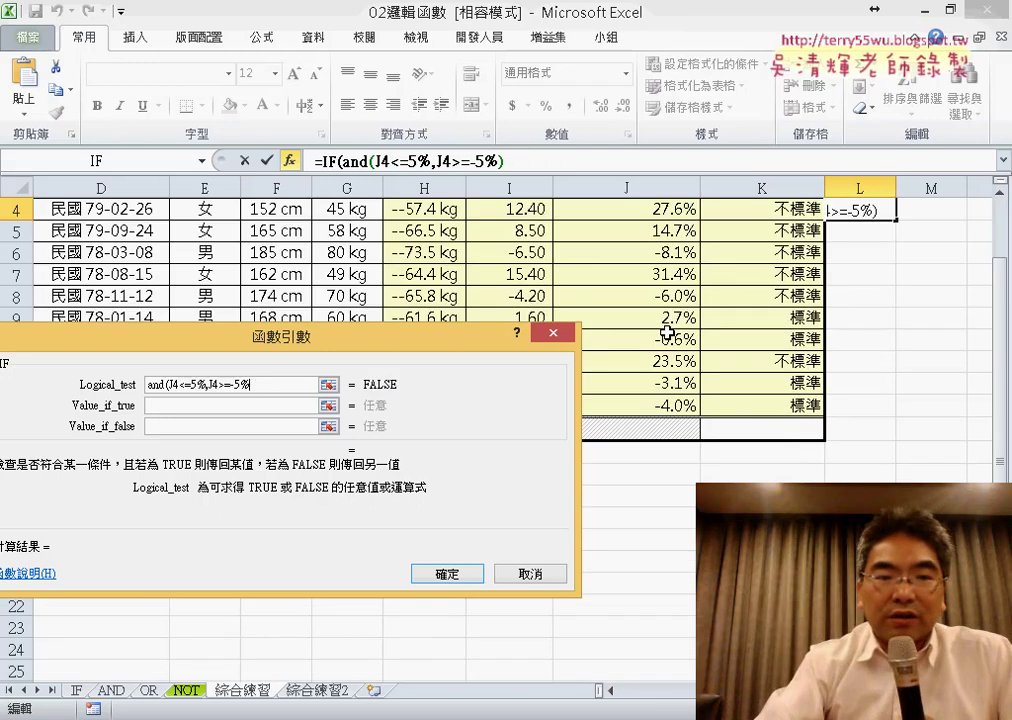
pyautogui.write(')')
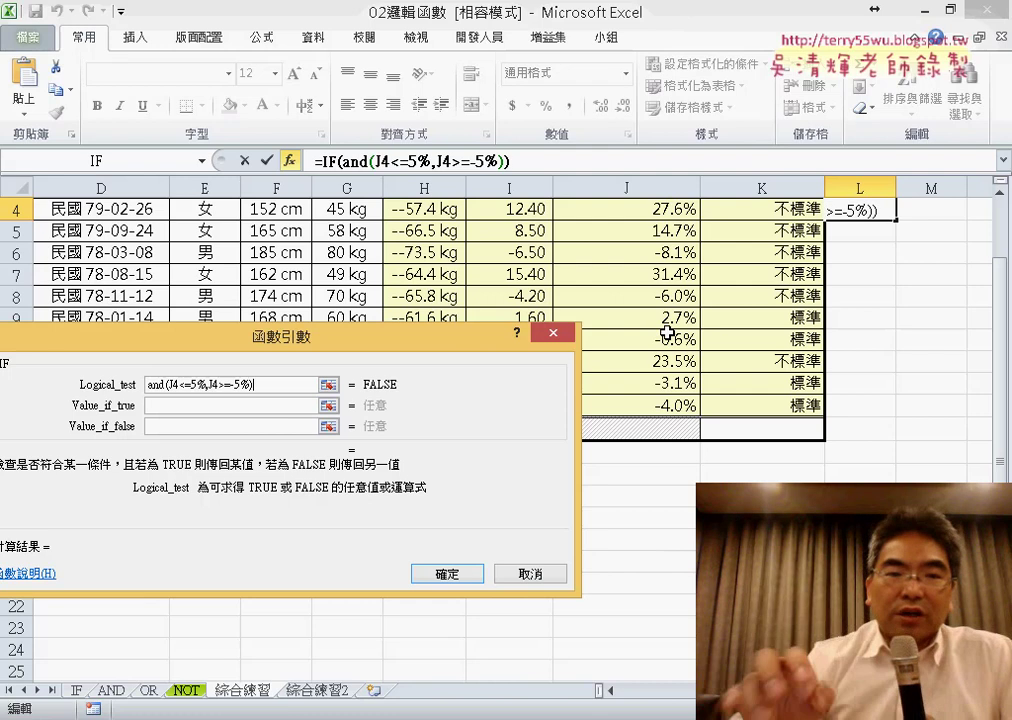
pyautogui.click(178, 406)
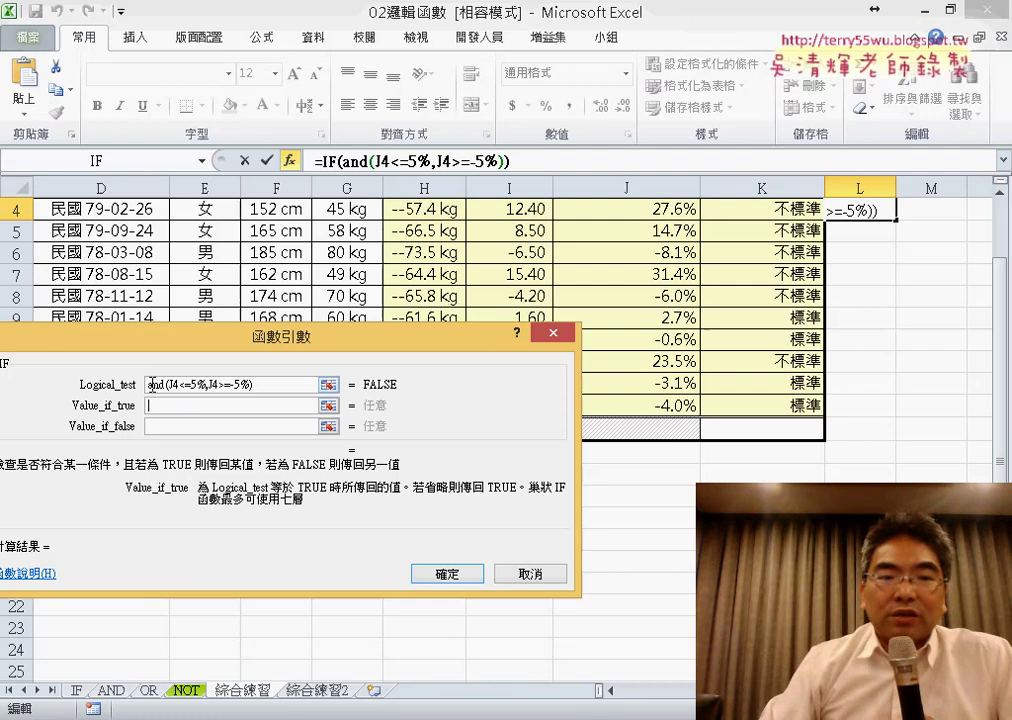
# - Give L4's AND test 標準 as the true result and 不標準 as the false result, then confirm
pyautogui.moveTo(150, 384); pyautogui.dragTo(186, 386)
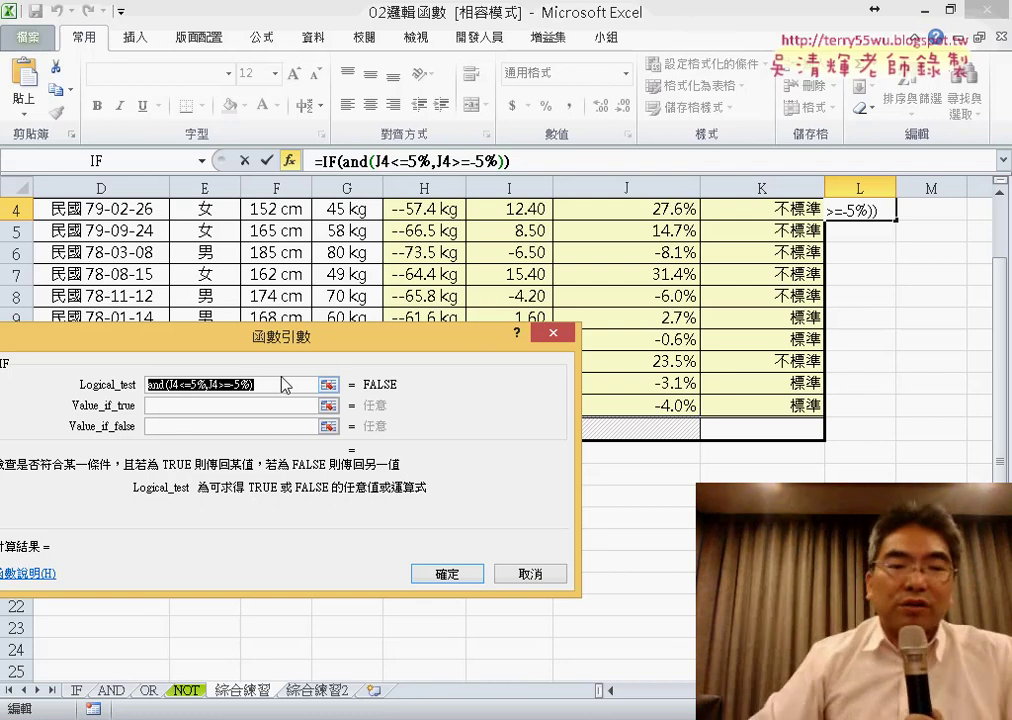
pyautogui.click(194, 406)
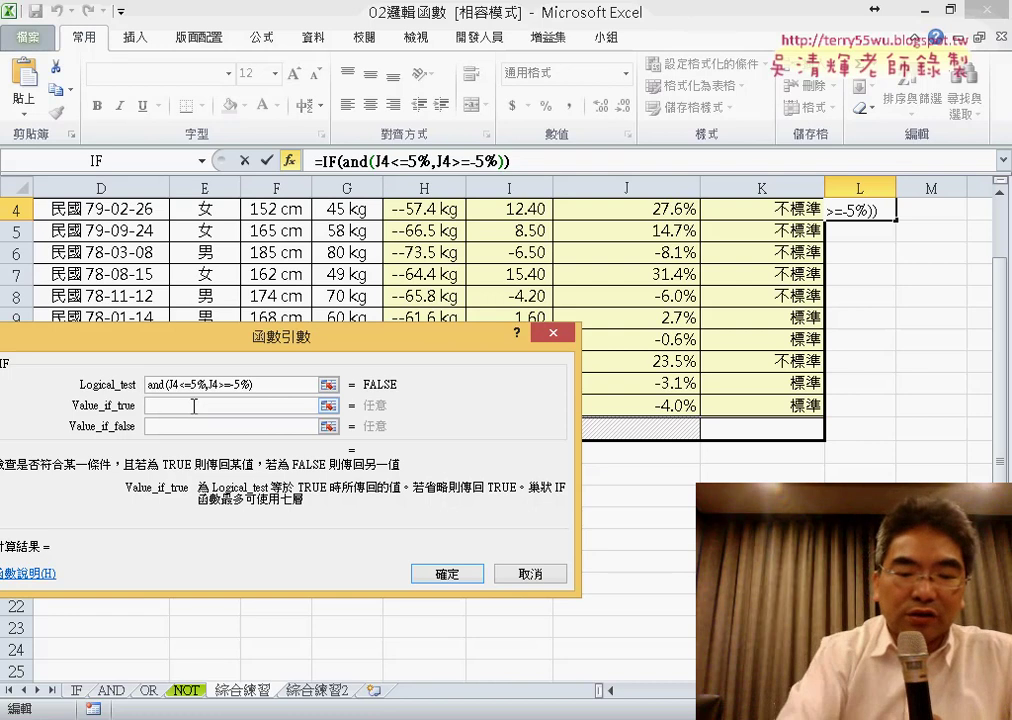
pyautogui.write('標準')
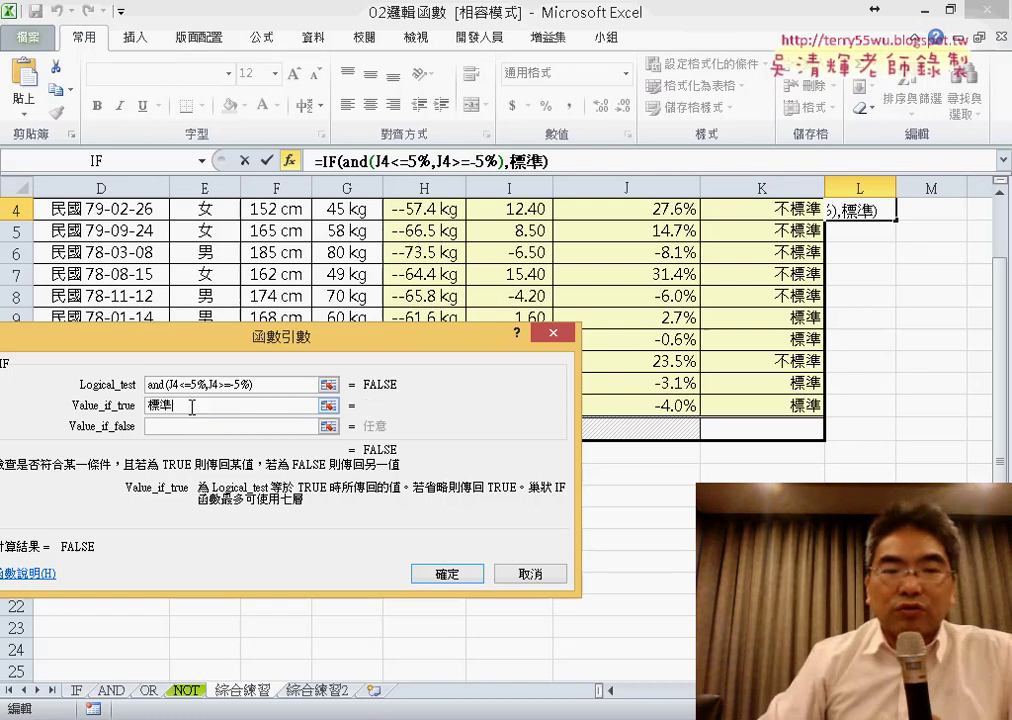
pyautogui.click(188, 425)
pyautogui.write('標準')
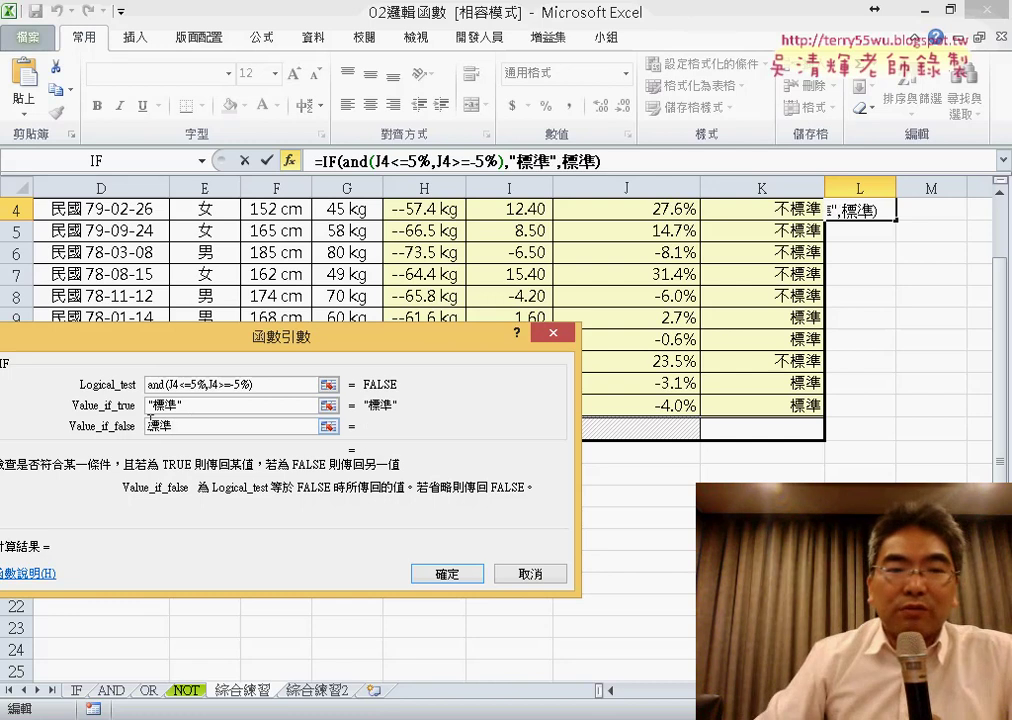
pyautogui.write('ㄅㄨ')
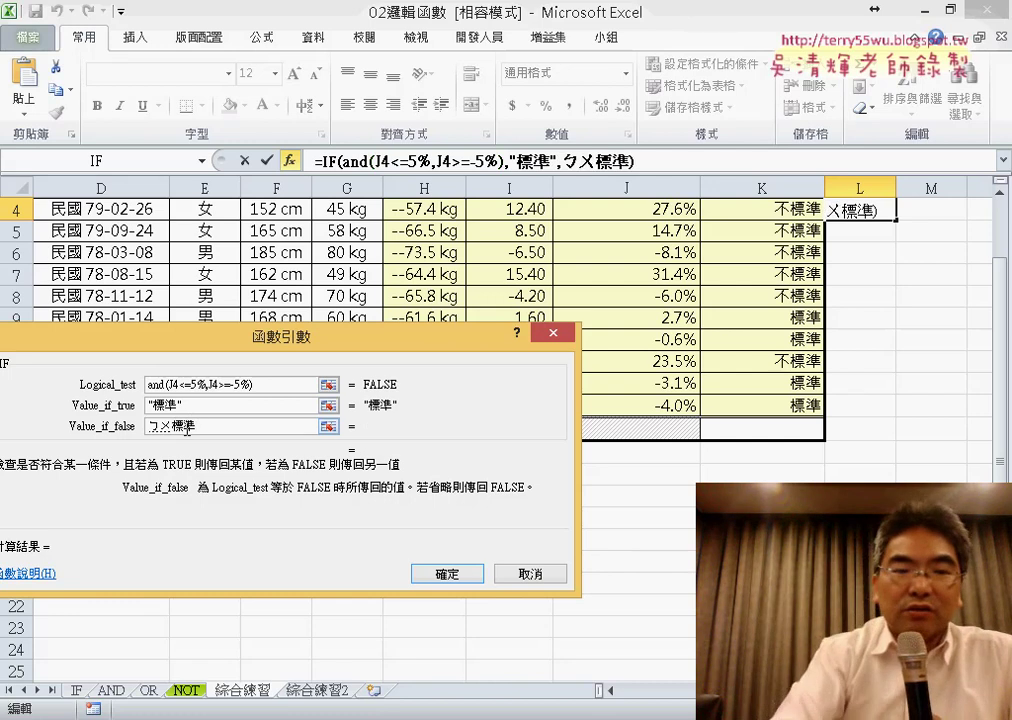
pyautogui.write('4')
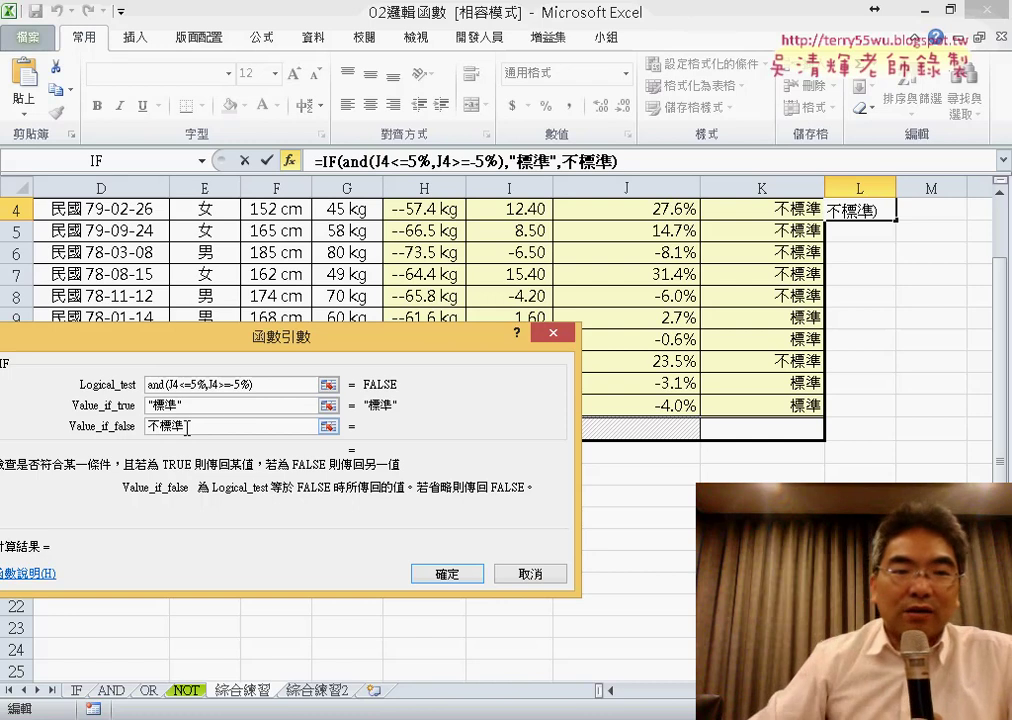
pyautogui.click(213, 406)
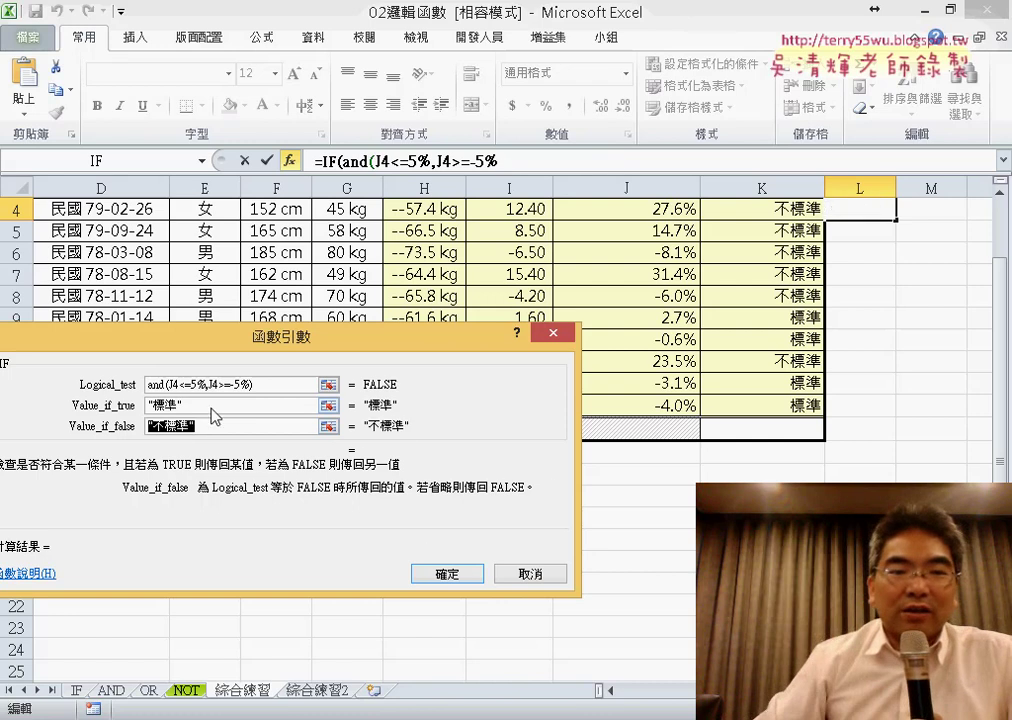
pyautogui.click(445, 577)
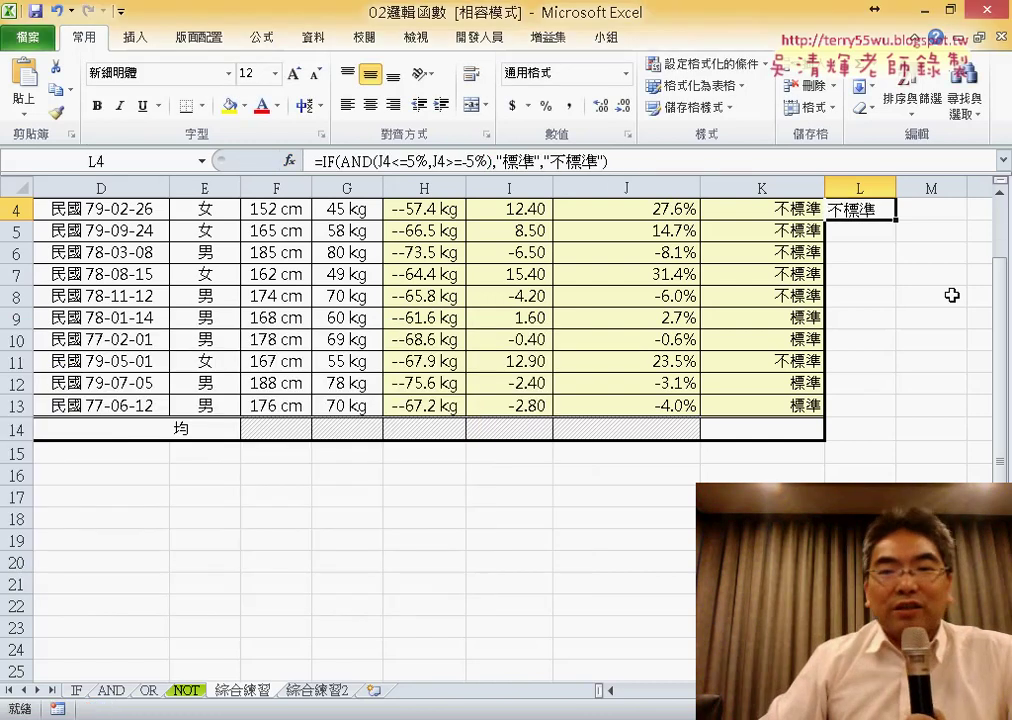
# - Fill L4's AND formula down to L13, then check the formulas in K4 and L4
pyautogui.scroll(1, 951, 295)
pyautogui.moveTo(895, 342); pyautogui.dragTo(860, 526)
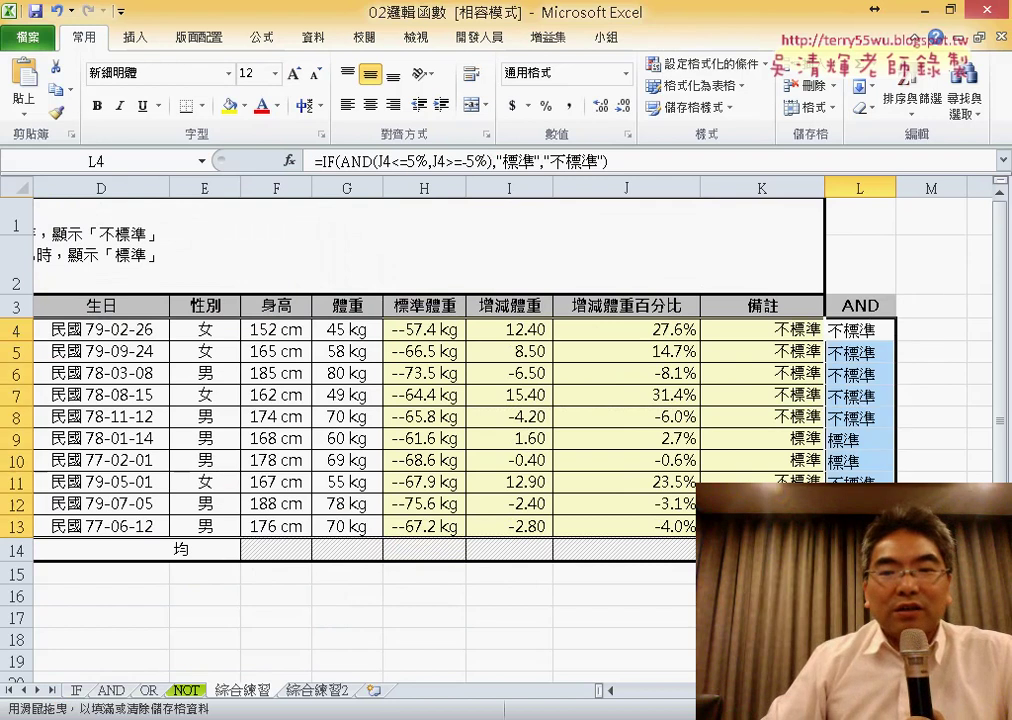
pyautogui.click(787, 330)
pyautogui.click(848, 331)
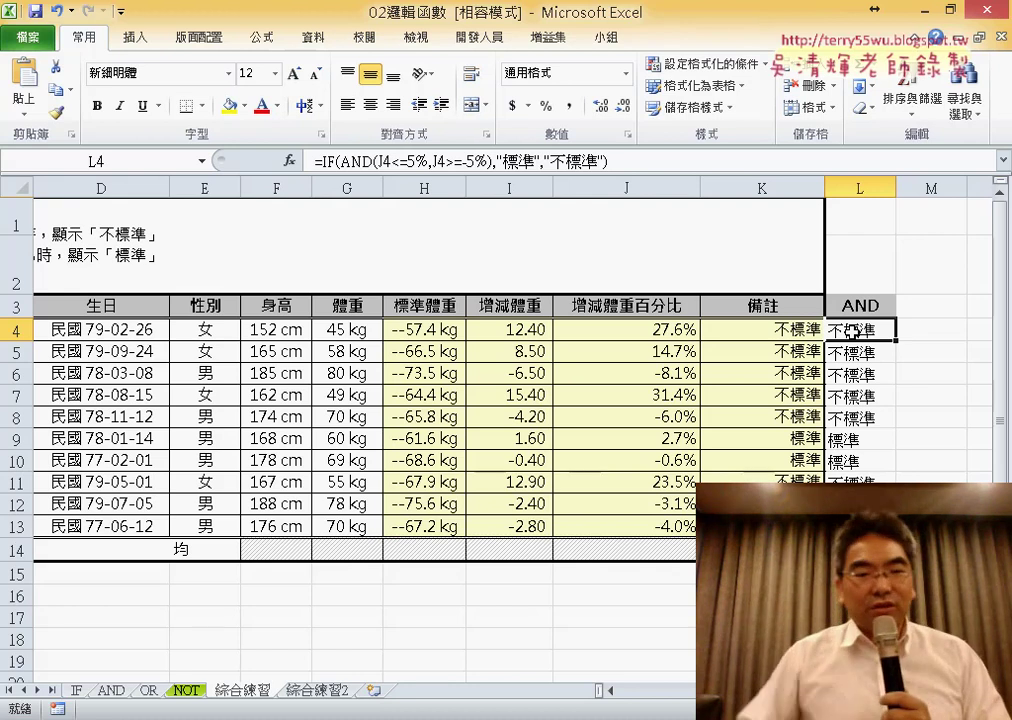
pyautogui.click(790, 330)
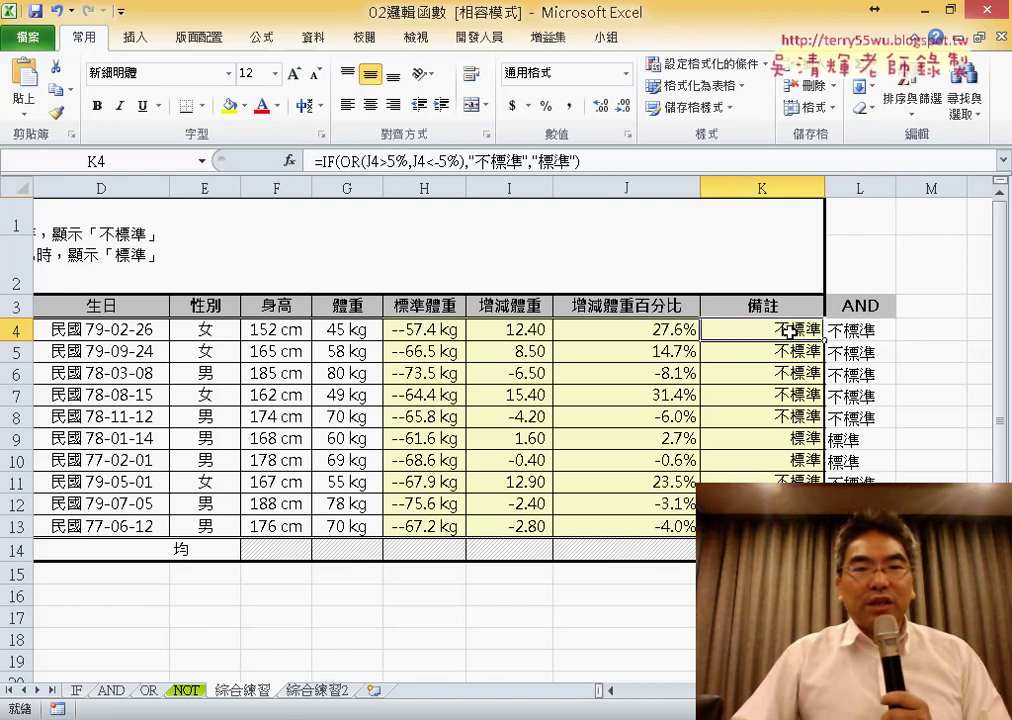
pyautogui.click(875, 336)
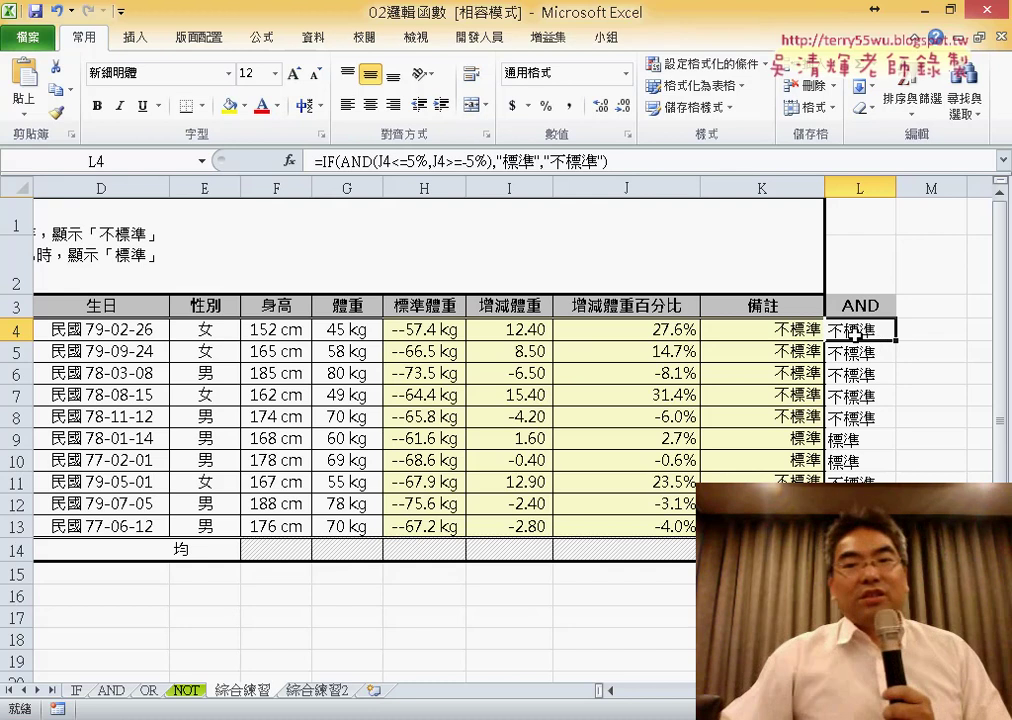
pyautogui.click(790, 327)
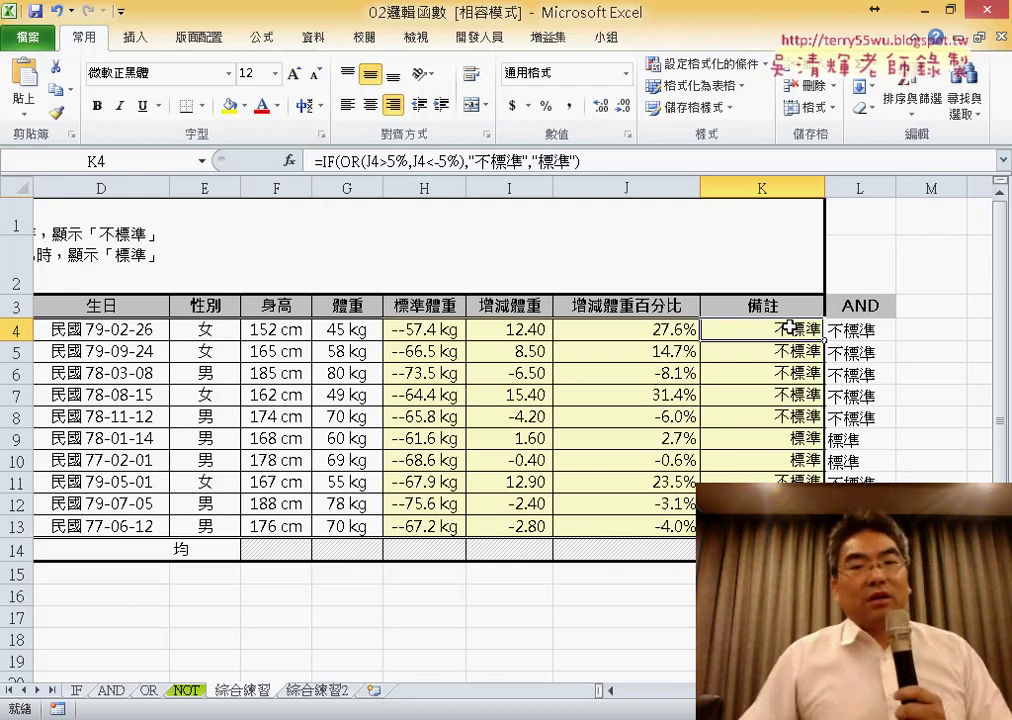
pyautogui.click(661, 330)
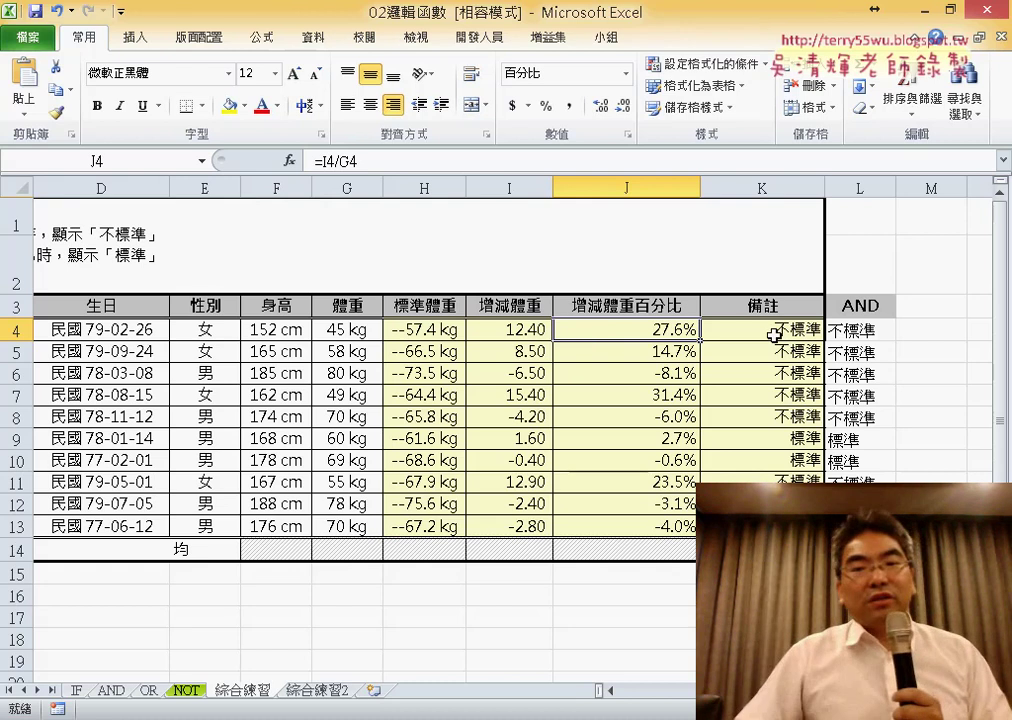
pyautogui.moveTo(775, 335); pyautogui.dragTo(779, 415)
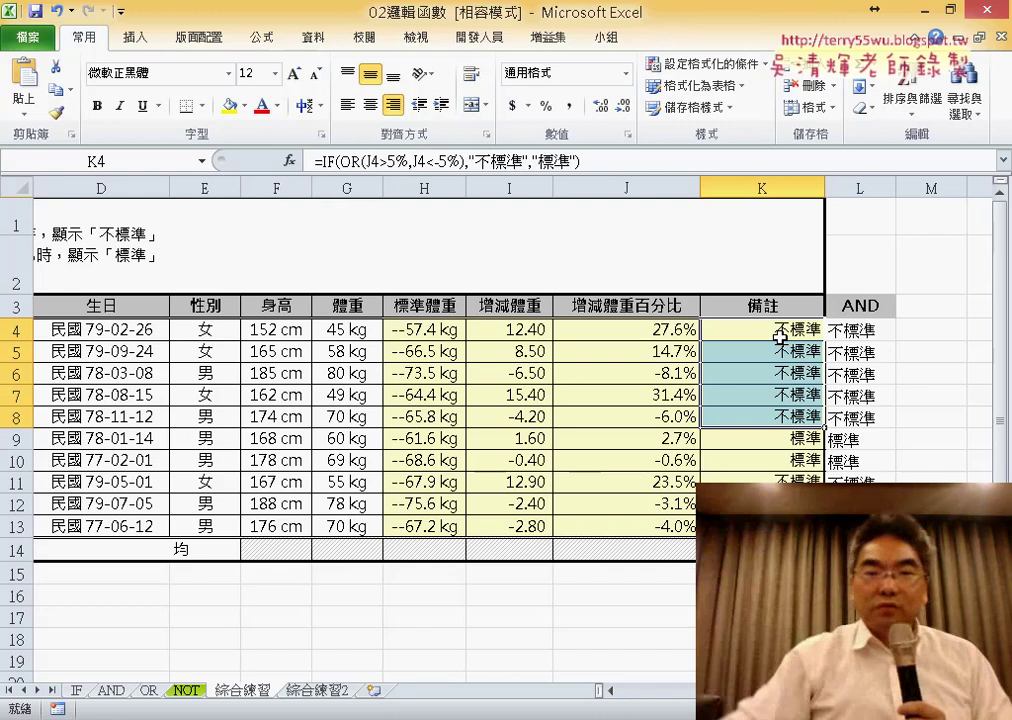
pyautogui.click(659, 380)
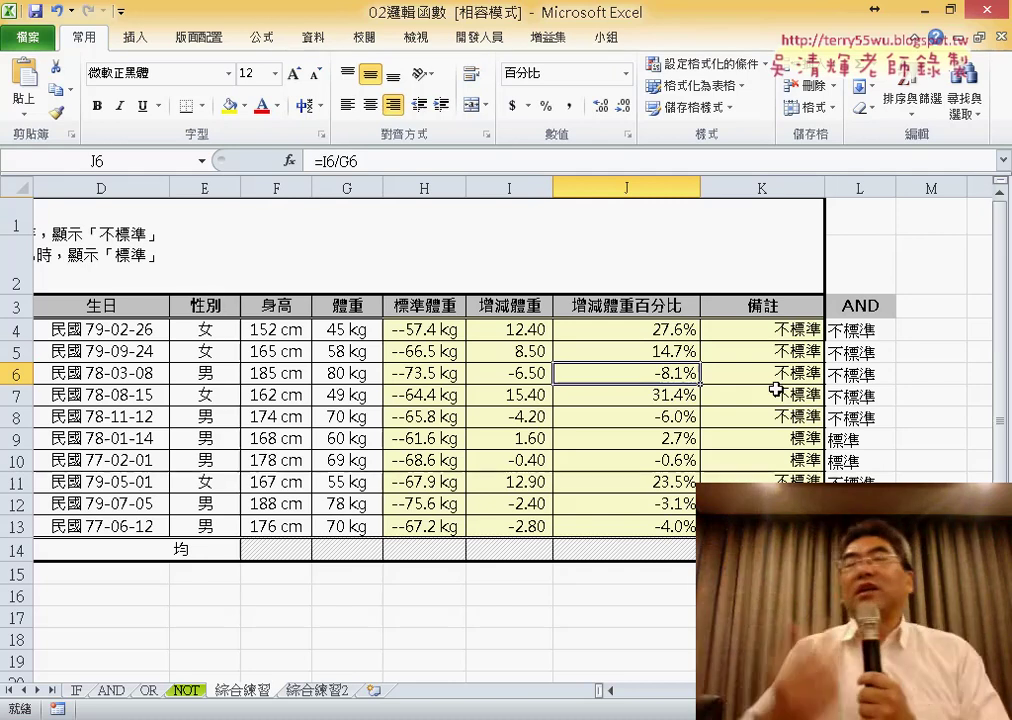
pyautogui.click(808, 338)
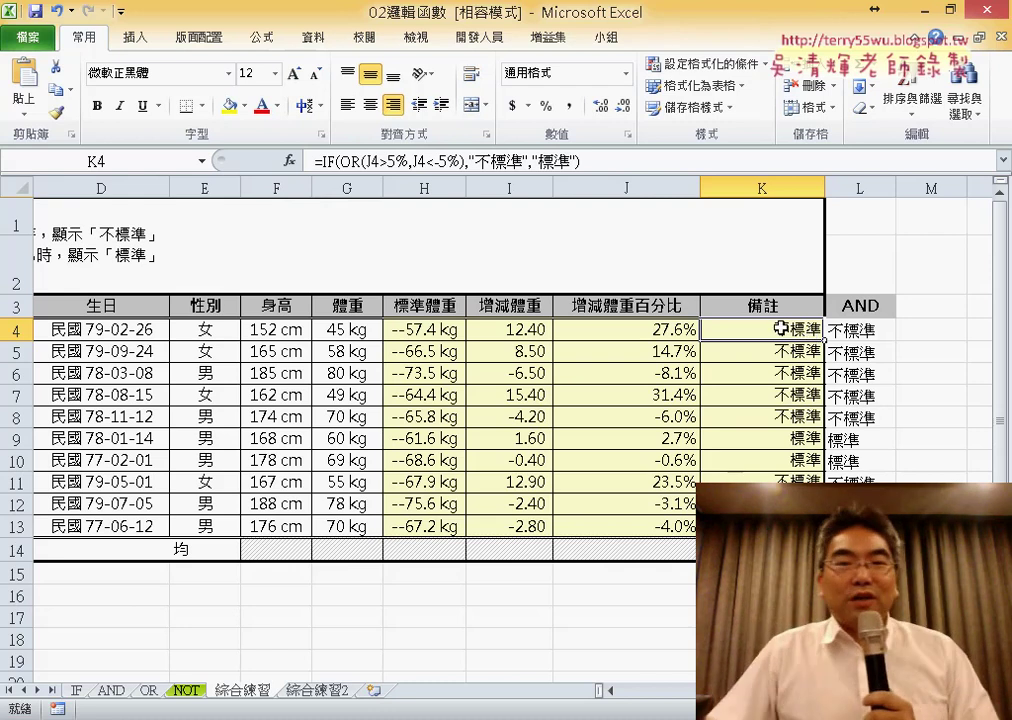
# - Delete 不標準 from K4's formula, leaving =IF(OR(J4>5%,J4<-5%),,"標準")
pyautogui.click(473, 160)
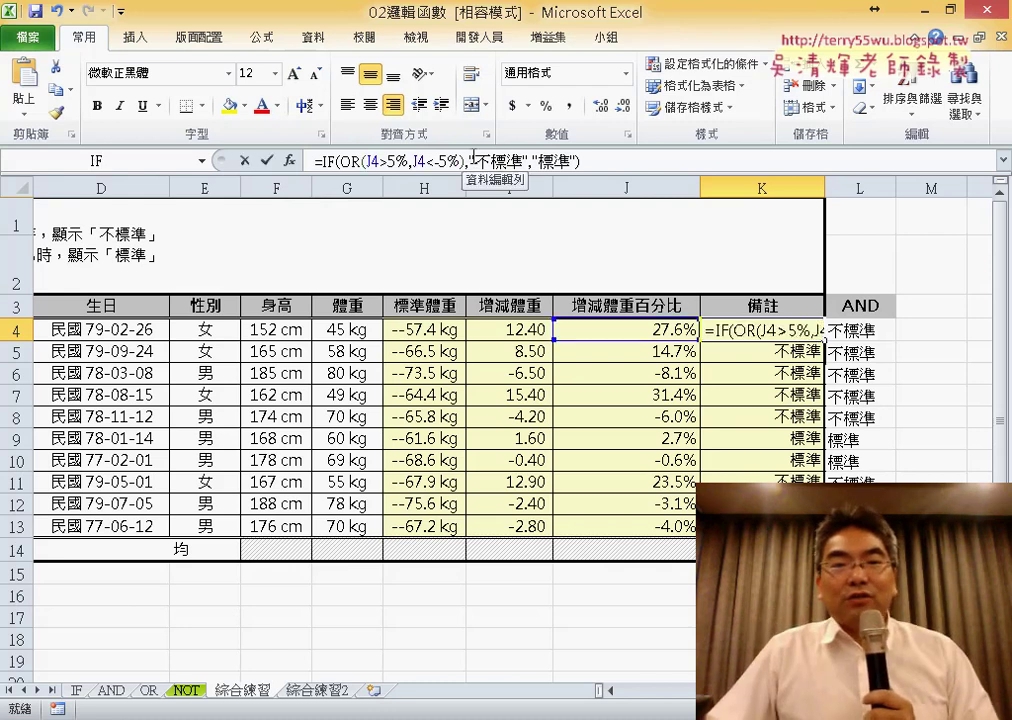
pyautogui.moveTo(473, 160); pyautogui.dragTo(505, 160)
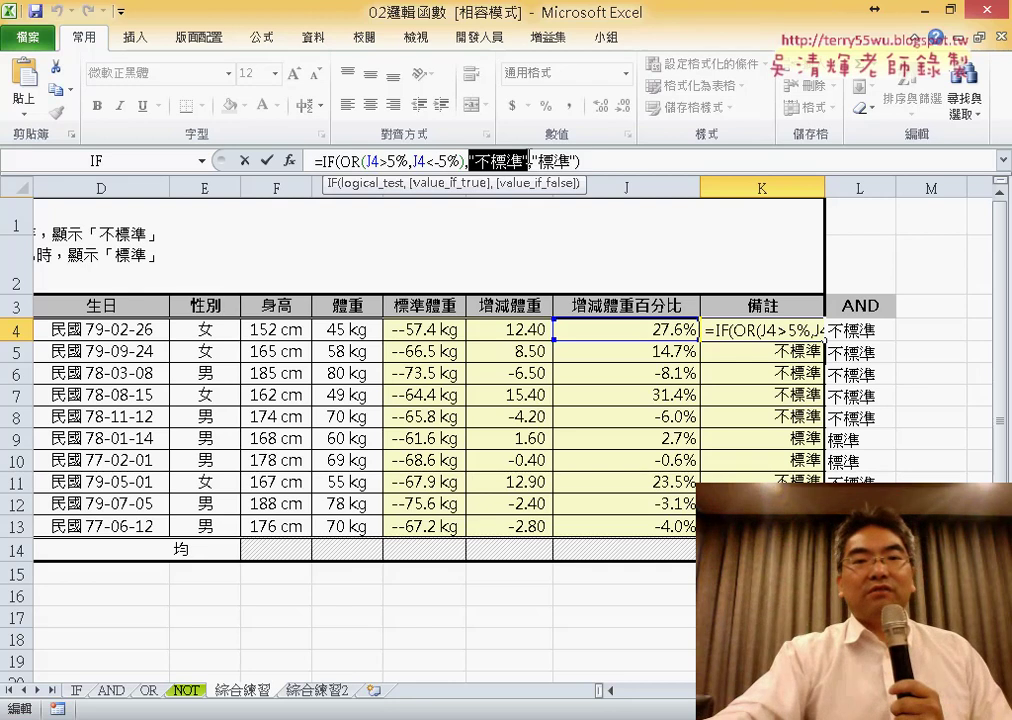
pyautogui.press('Delete')
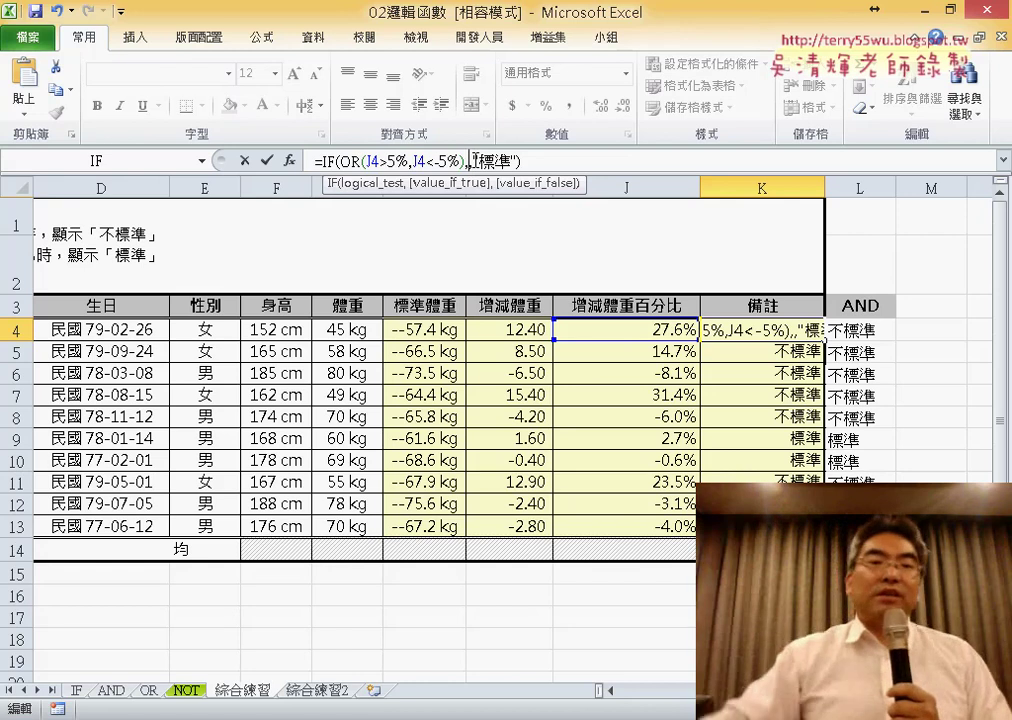
pyautogui.click(202, 160)
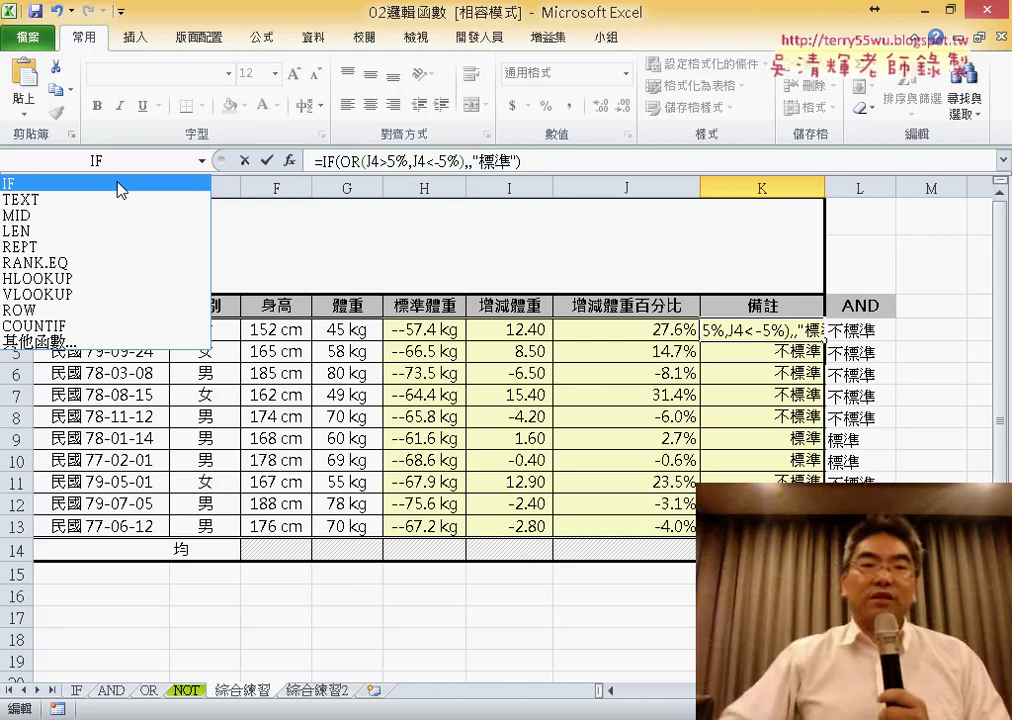
# - Insert a nested IF as K4's true argument with the condition J4>5%
pyautogui.click(119, 186)
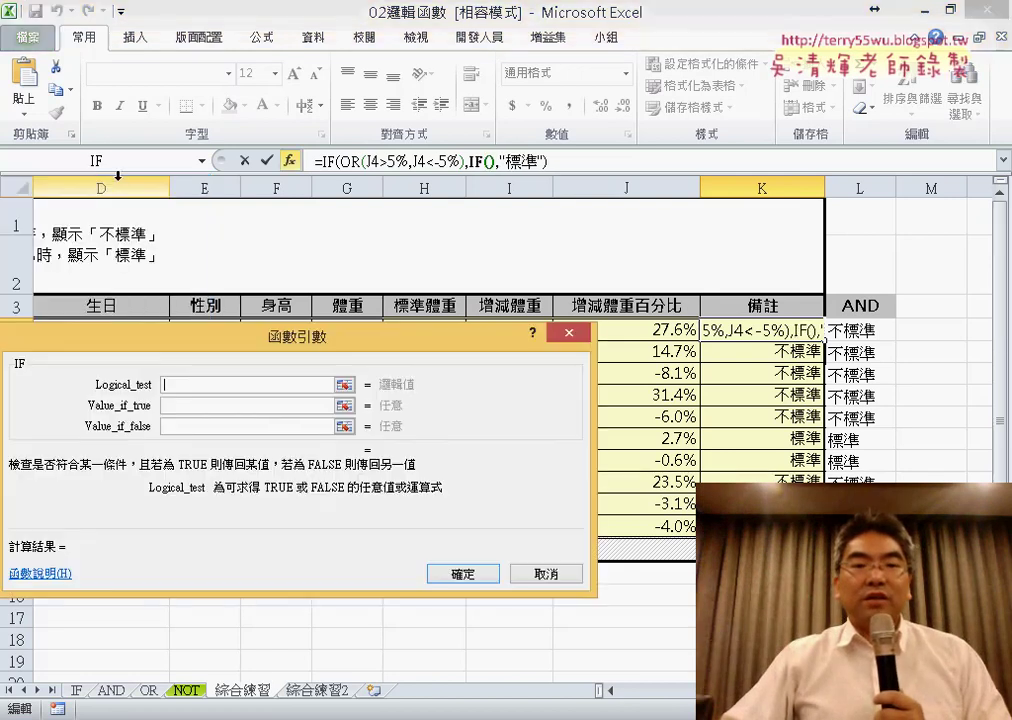
pyautogui.moveTo(268, 340); pyautogui.dragTo(390, 428)
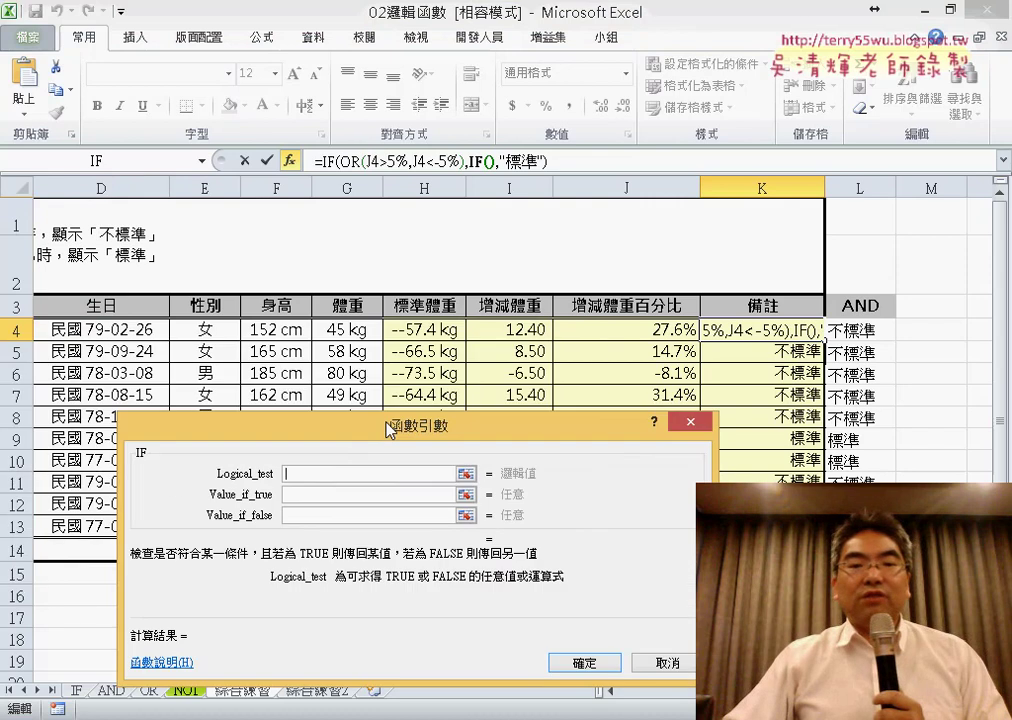
pyautogui.click(668, 330)
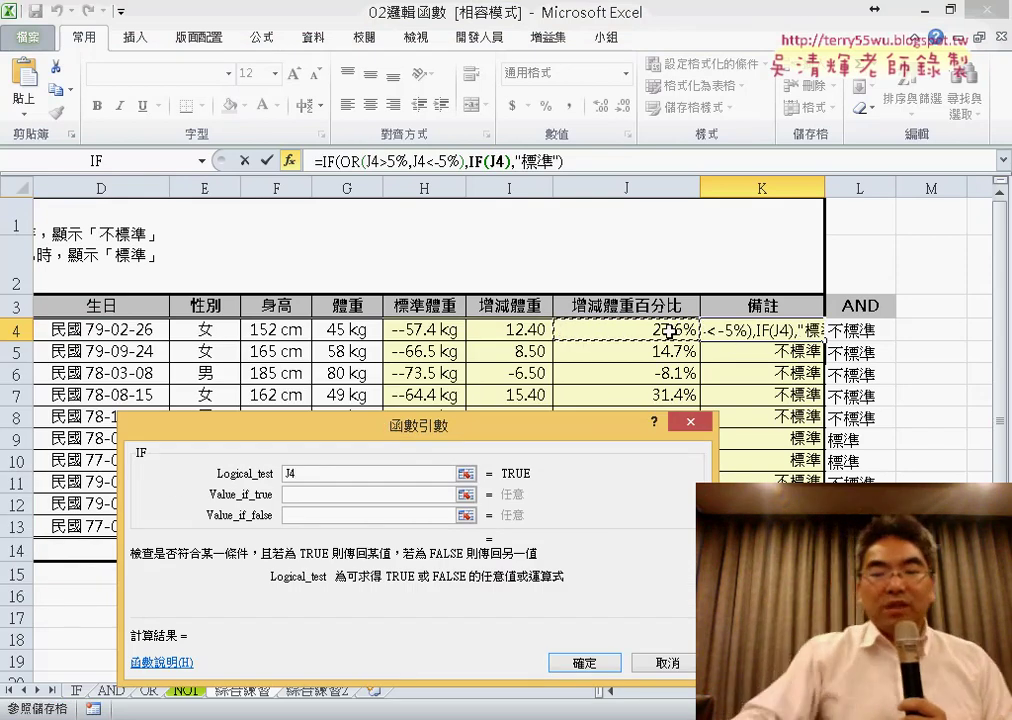
pyautogui.write('>')
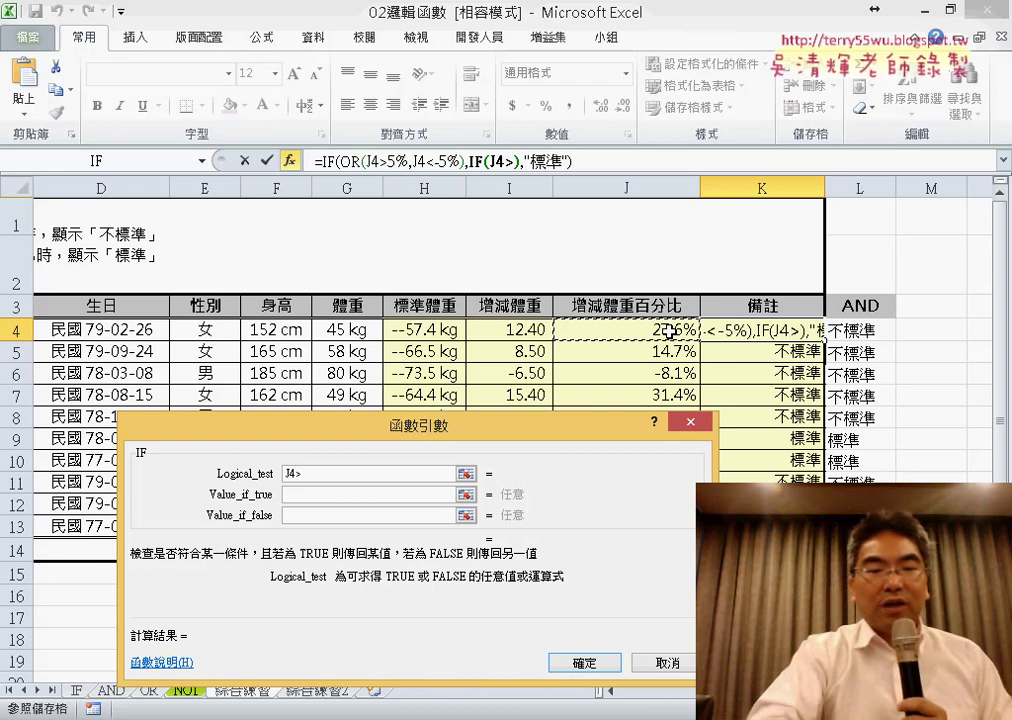
pyautogui.write('5')
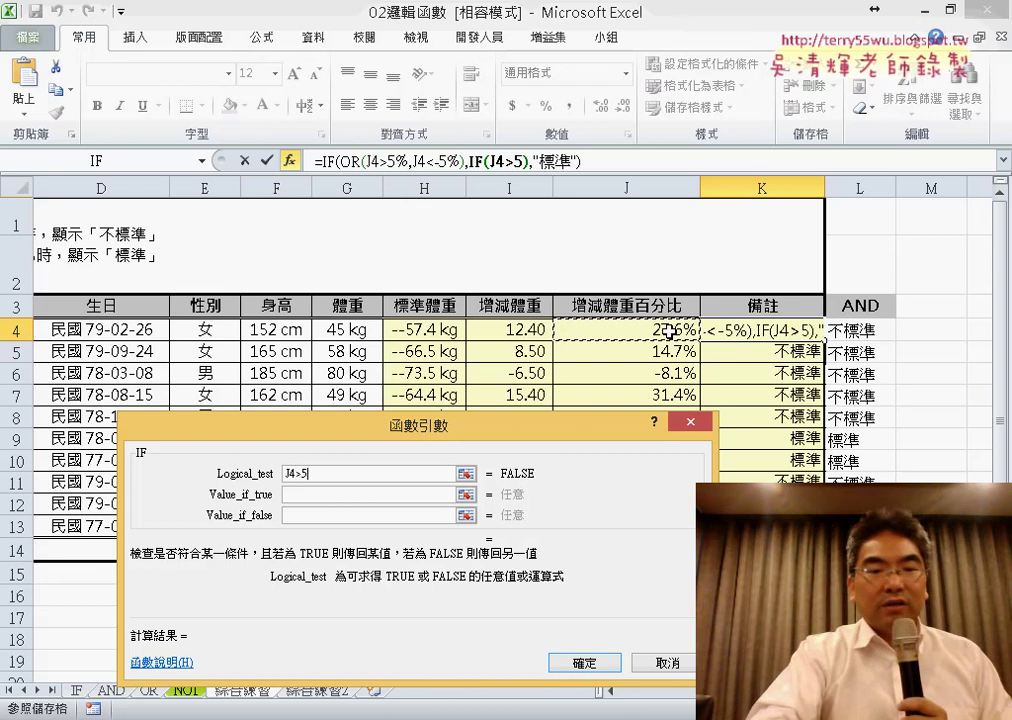
pyautogui.write('%')
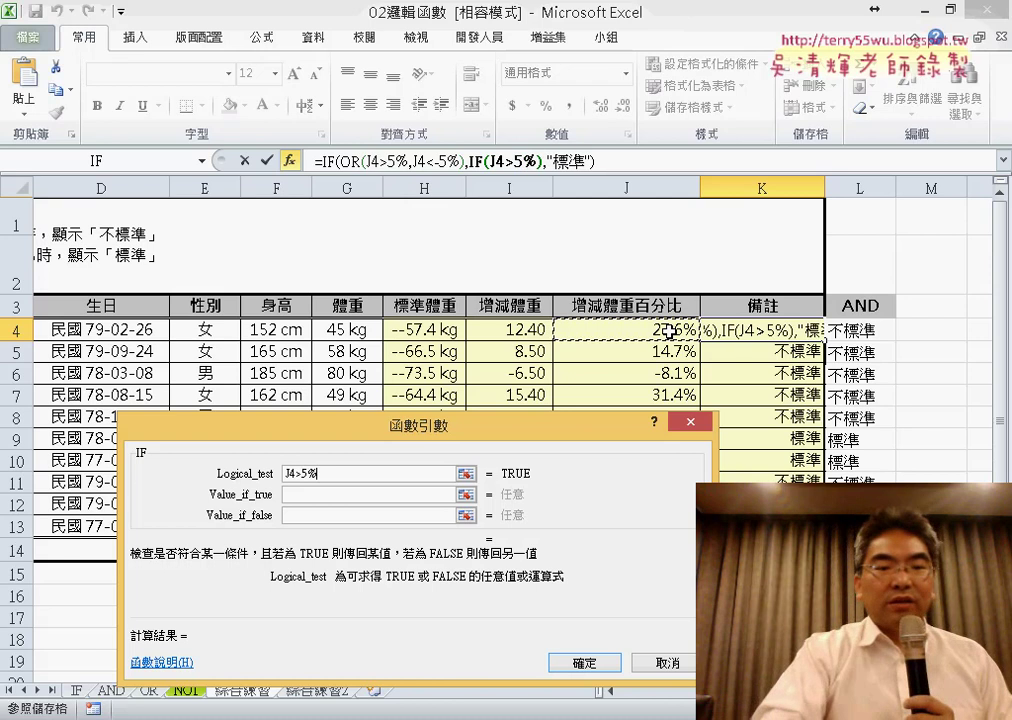
# - Give the nested IF 增胖 if true and 減肥 if false, then confirm K4's formula
pyautogui.click(326, 494)
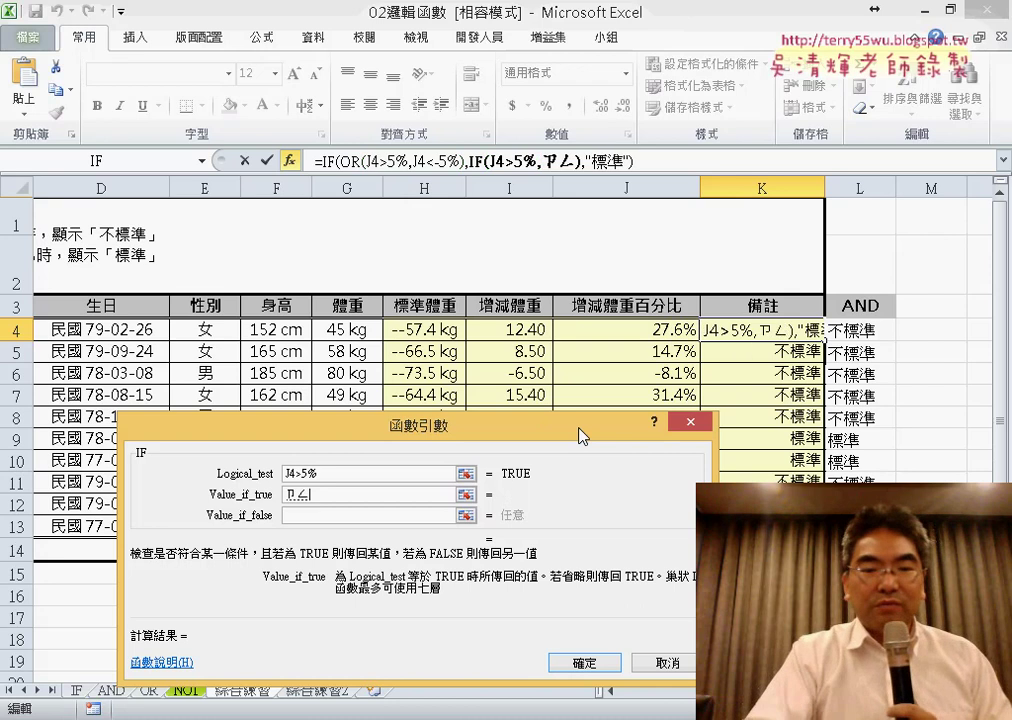
pyautogui.write('曾')
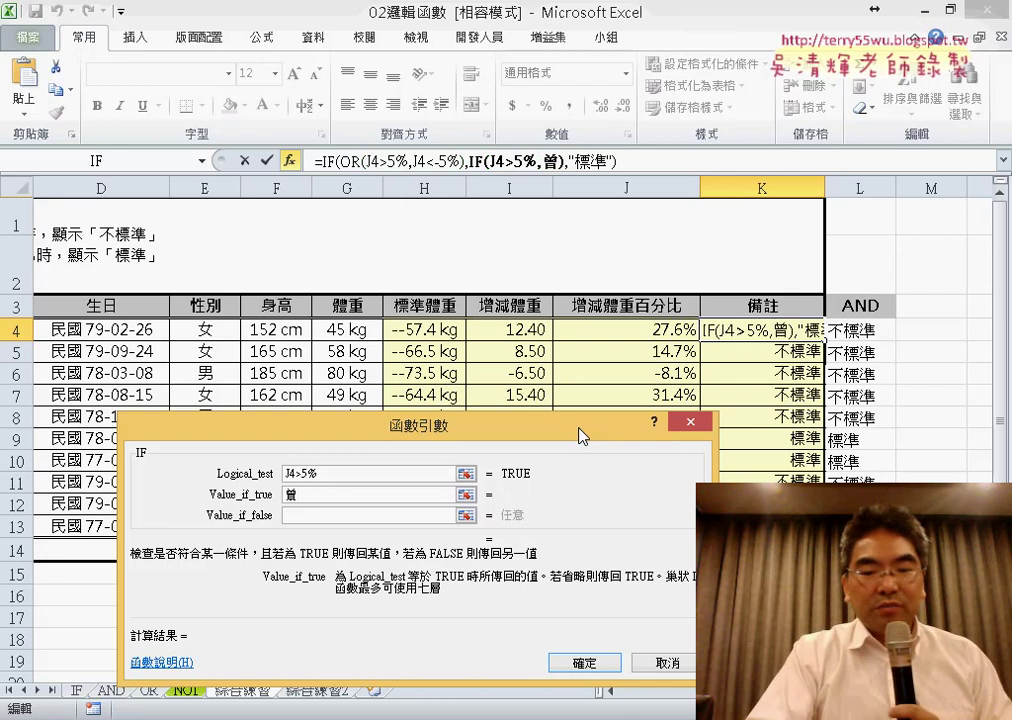
pyautogui.write('ㄛ')
pyautogui.write('盎')
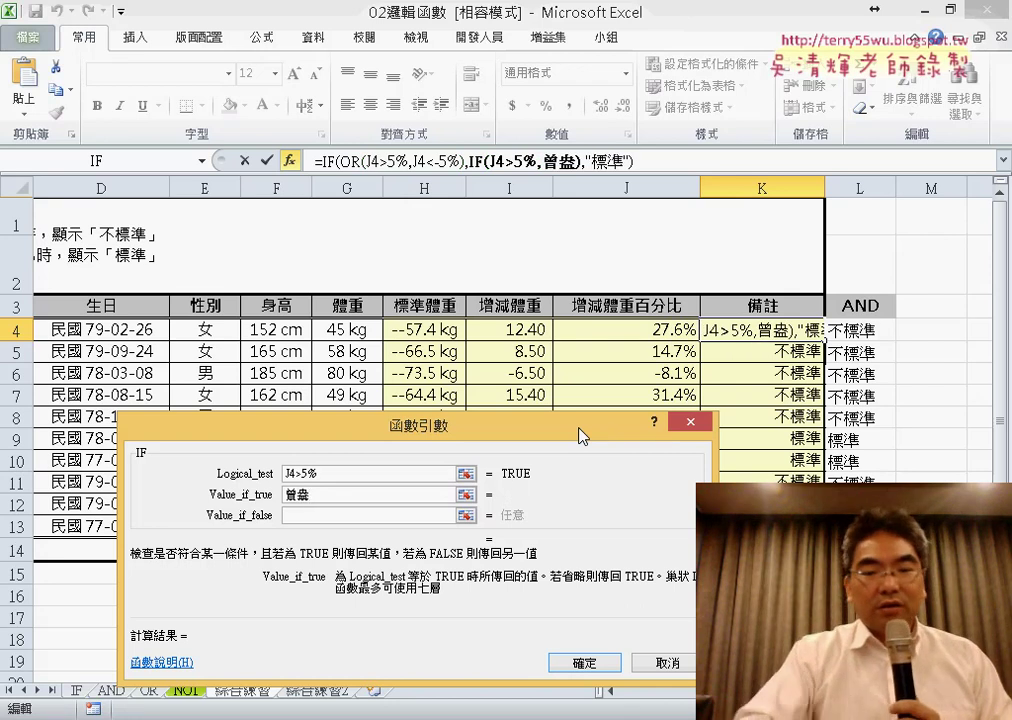
pyautogui.press('BackSpace')
pyautogui.write('ㄆ胖')
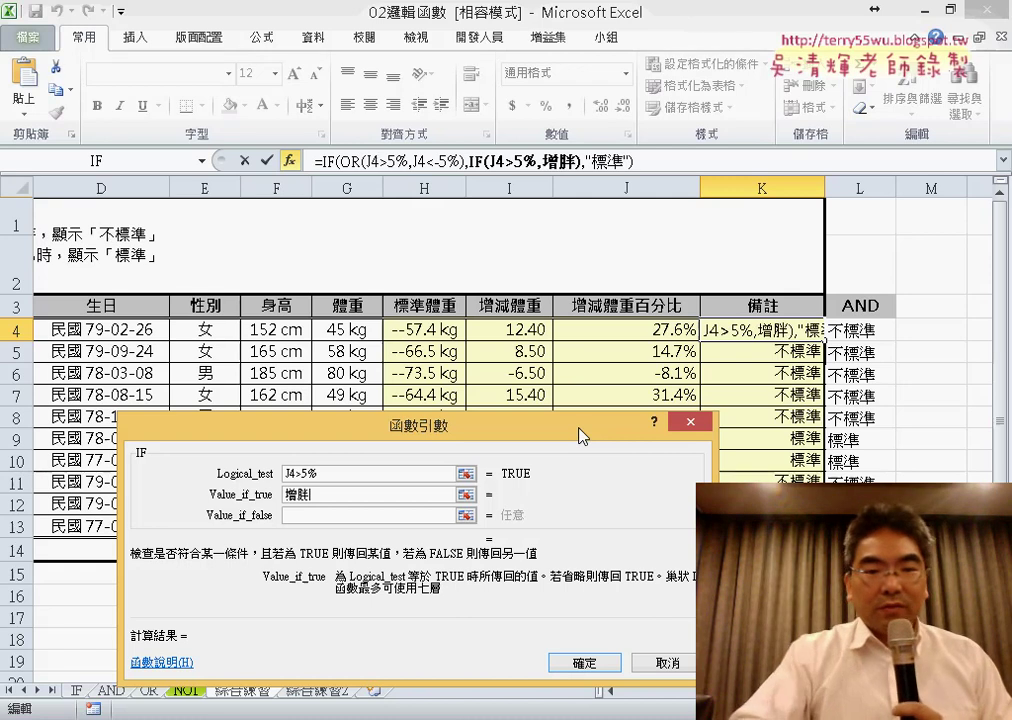
pyautogui.click(331, 520)
pyautogui.write('ㄐ一')
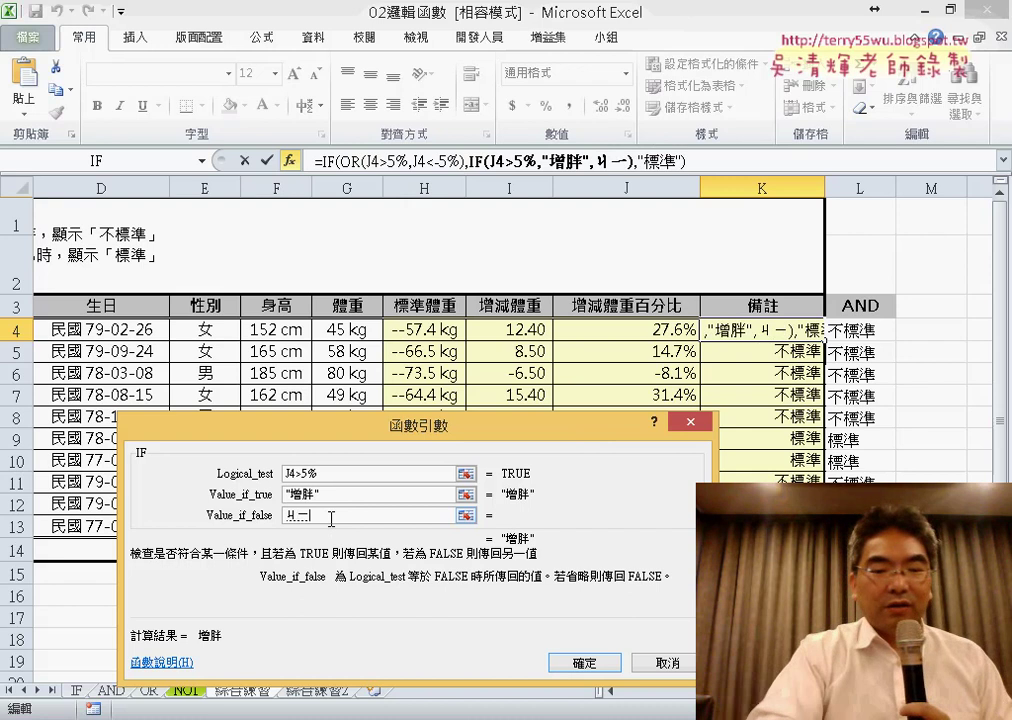
pyautogui.write('ㄢ檢ㄈㄟ')
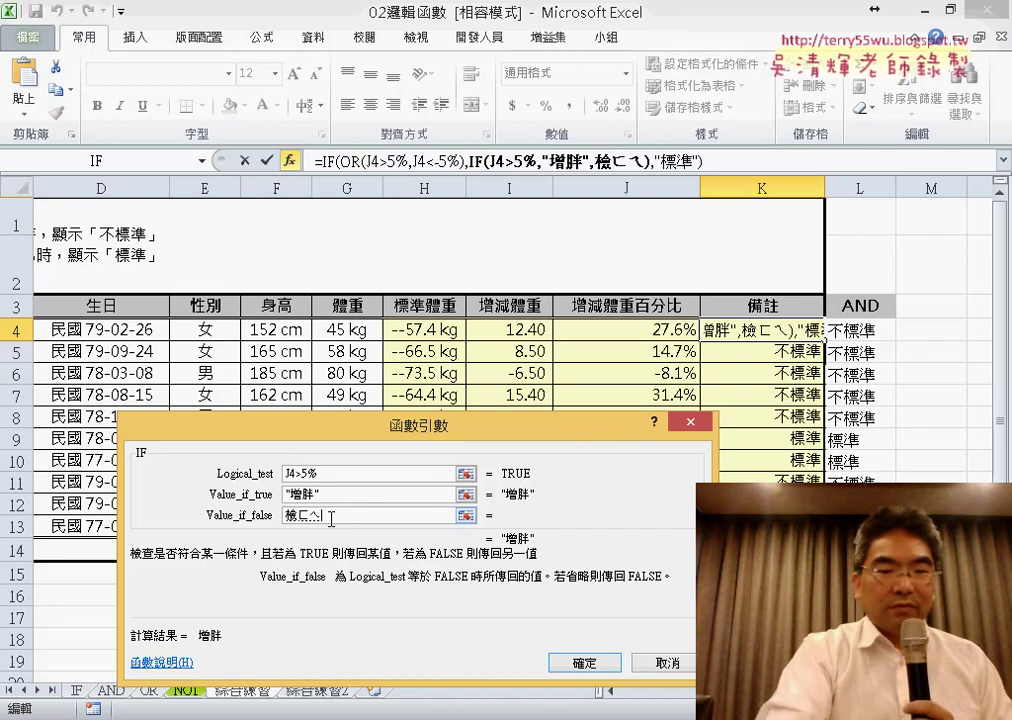
pyautogui.write('肥')
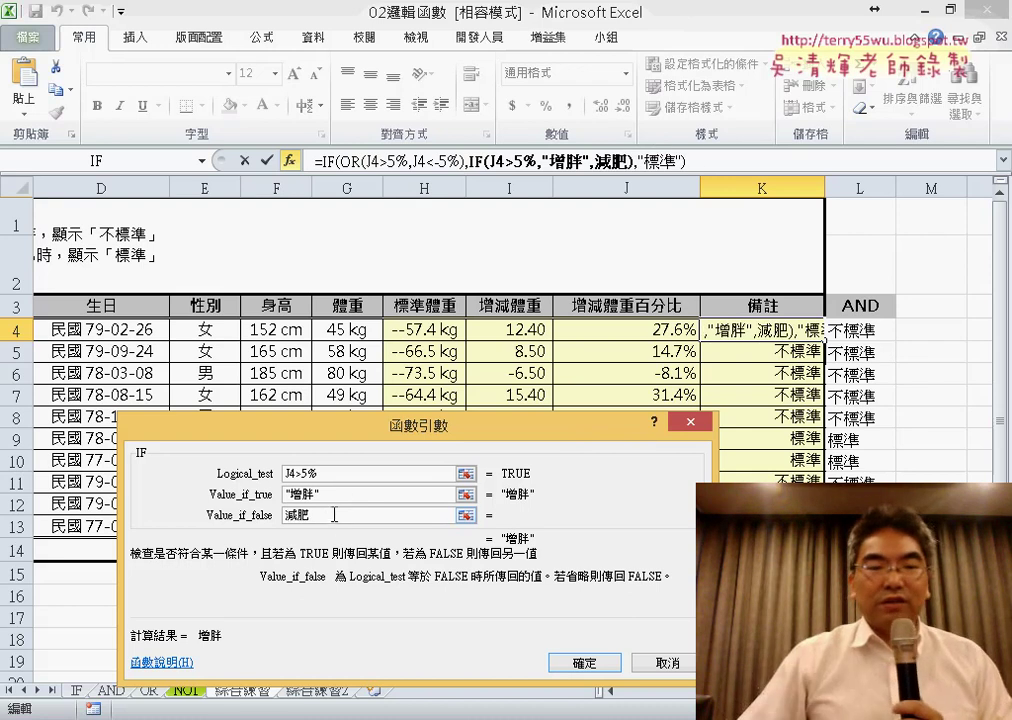
pyautogui.click(348, 496)
pyautogui.click(348, 494)
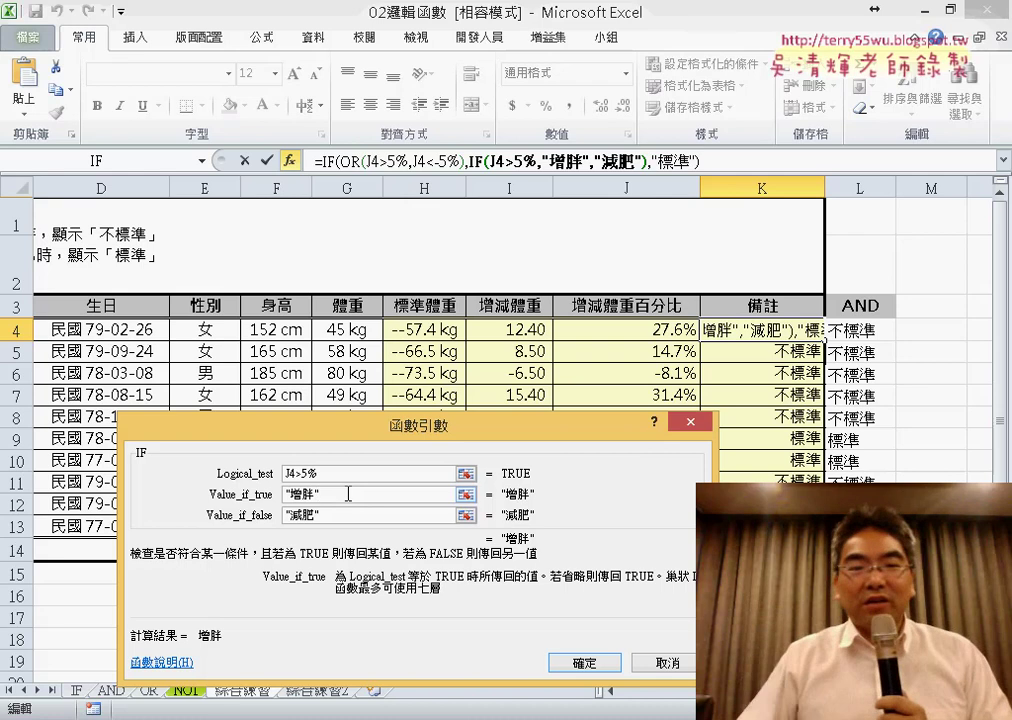
pyautogui.click(582, 663)
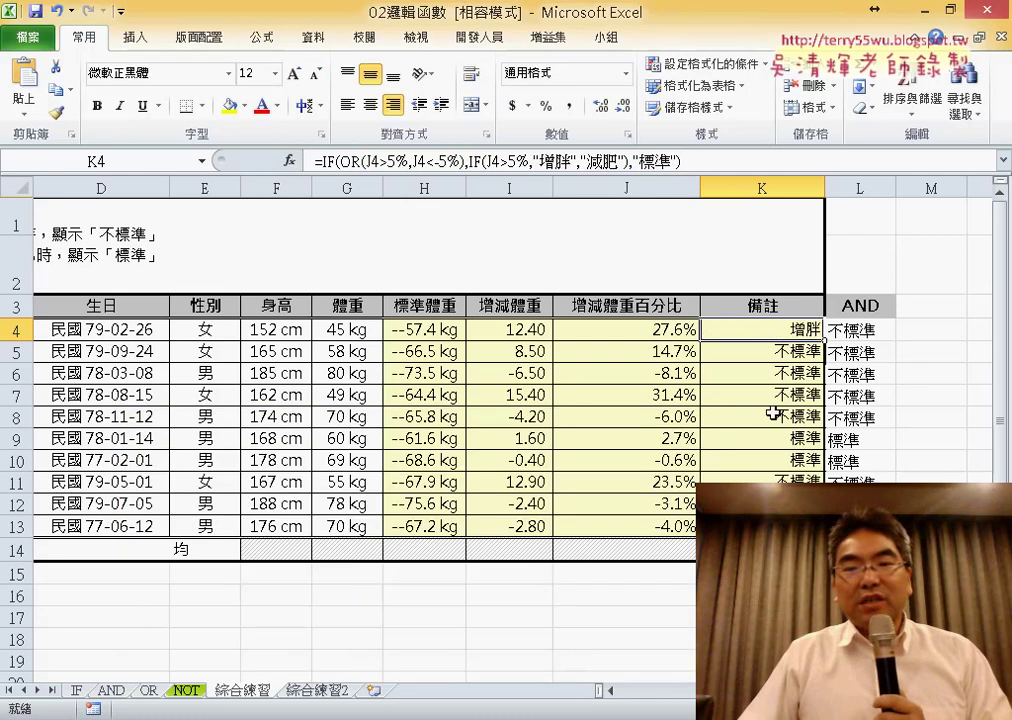
# - Fill K4's nested formula down to K13 and compare rows 8 and 6 with column J
pyautogui.moveTo(824, 340); pyautogui.dragTo(800, 526)
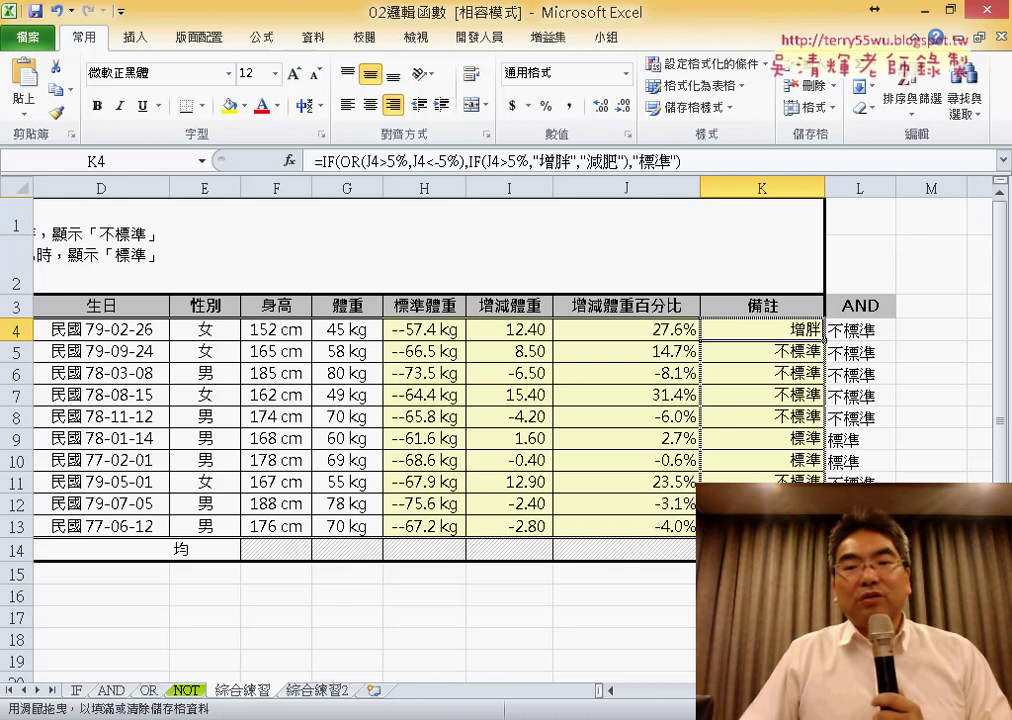
pyautogui.moveTo(800, 526); pyautogui.dragTo(760, 526)
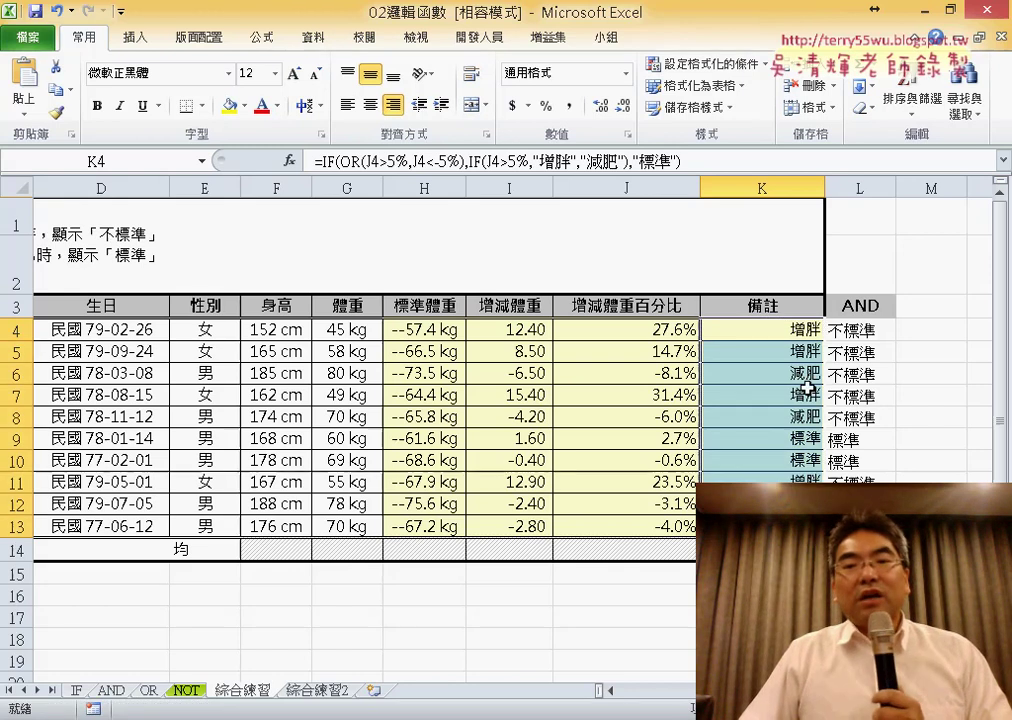
pyautogui.click(805, 333)
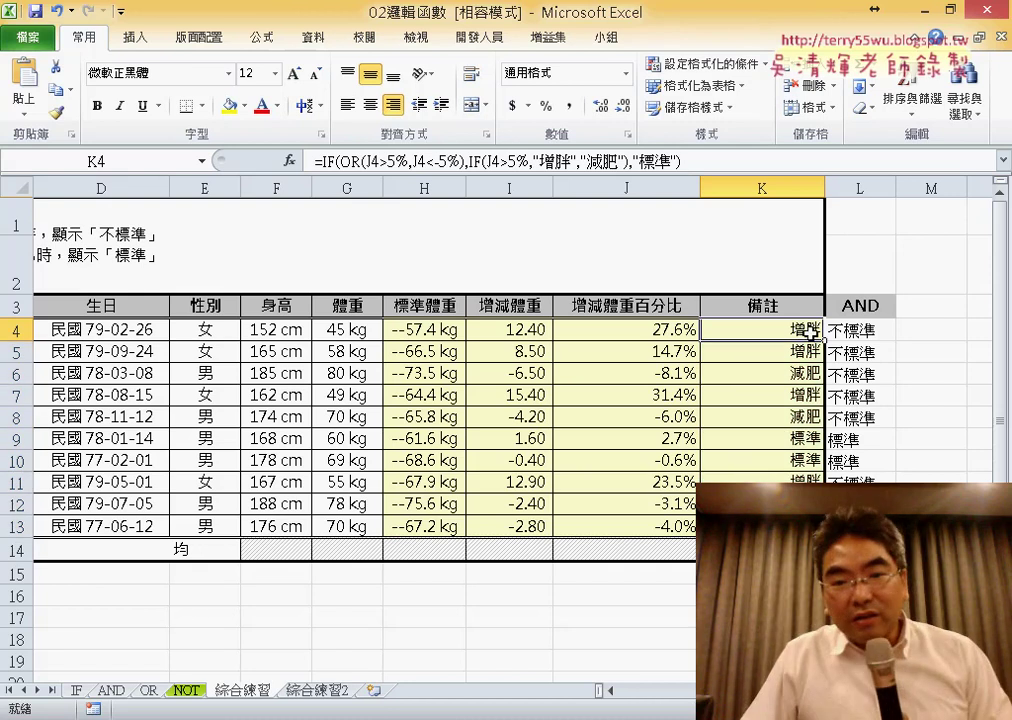
pyautogui.moveTo(812, 336); pyautogui.dragTo(812, 354)
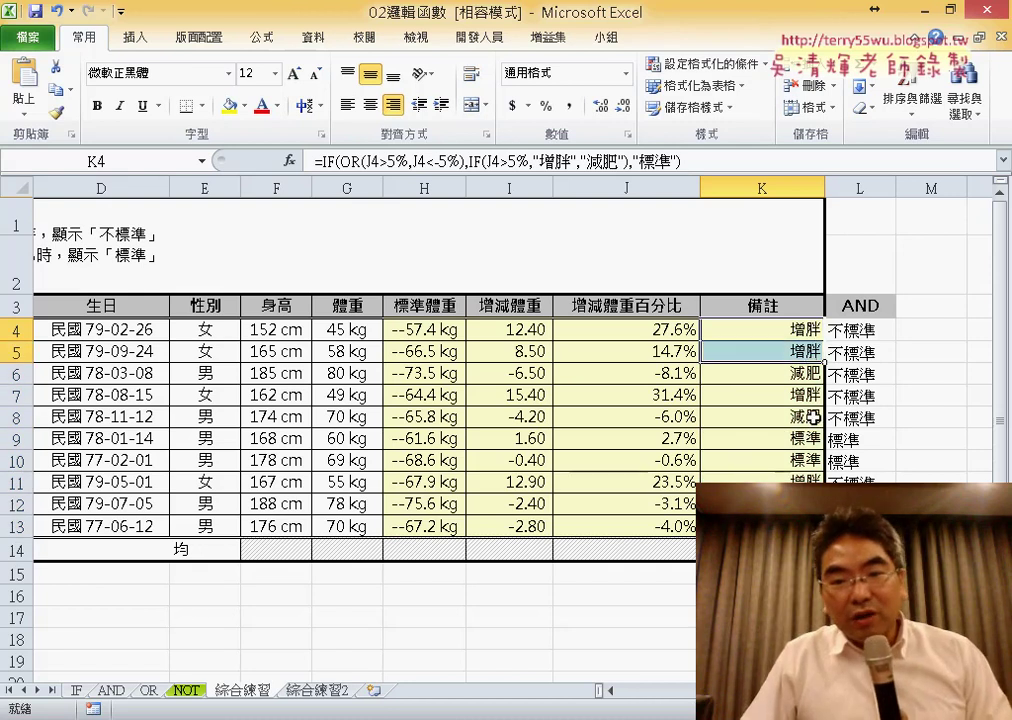
pyautogui.moveTo(813, 418); pyautogui.dragTo(669, 415)
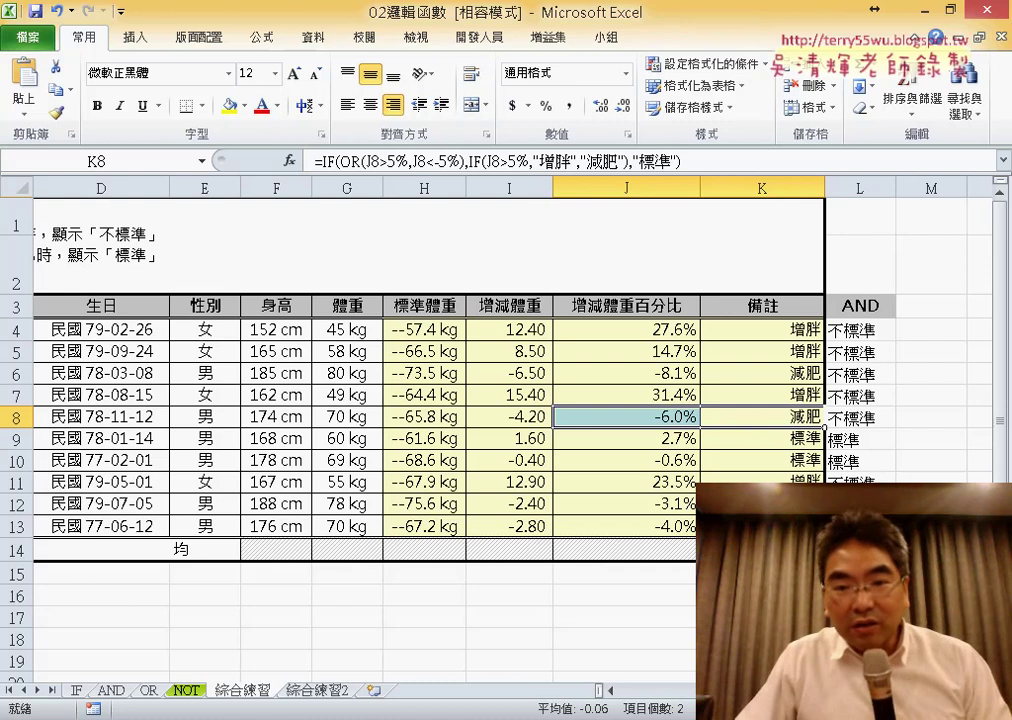
pyautogui.moveTo(755, 374); pyautogui.dragTo(640, 371)
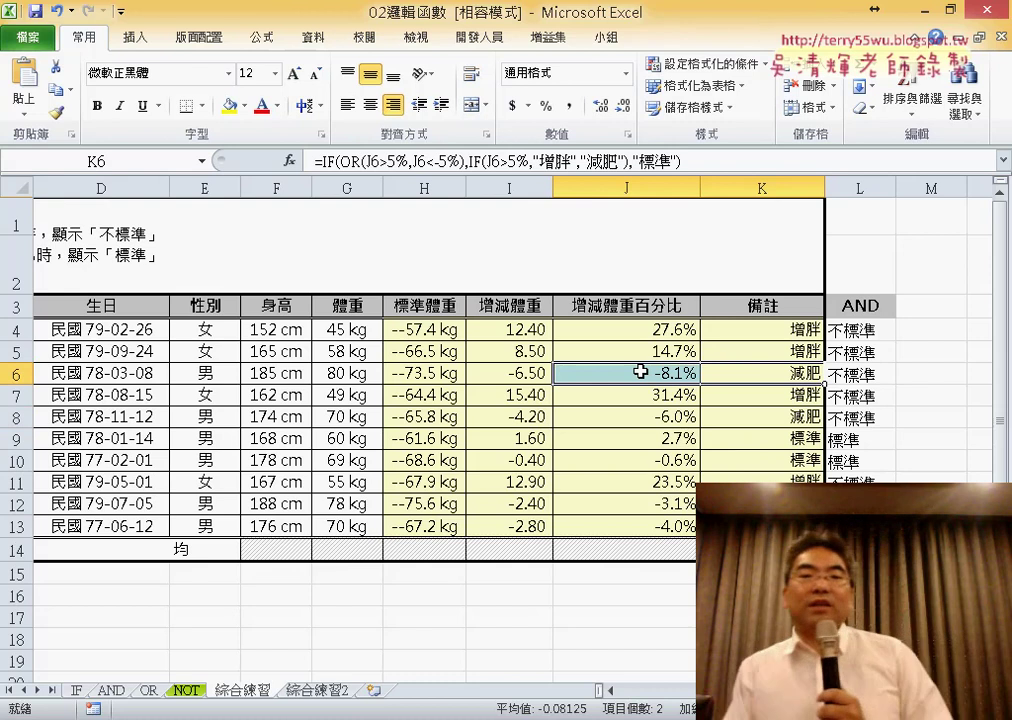
pyautogui.click(770, 333)
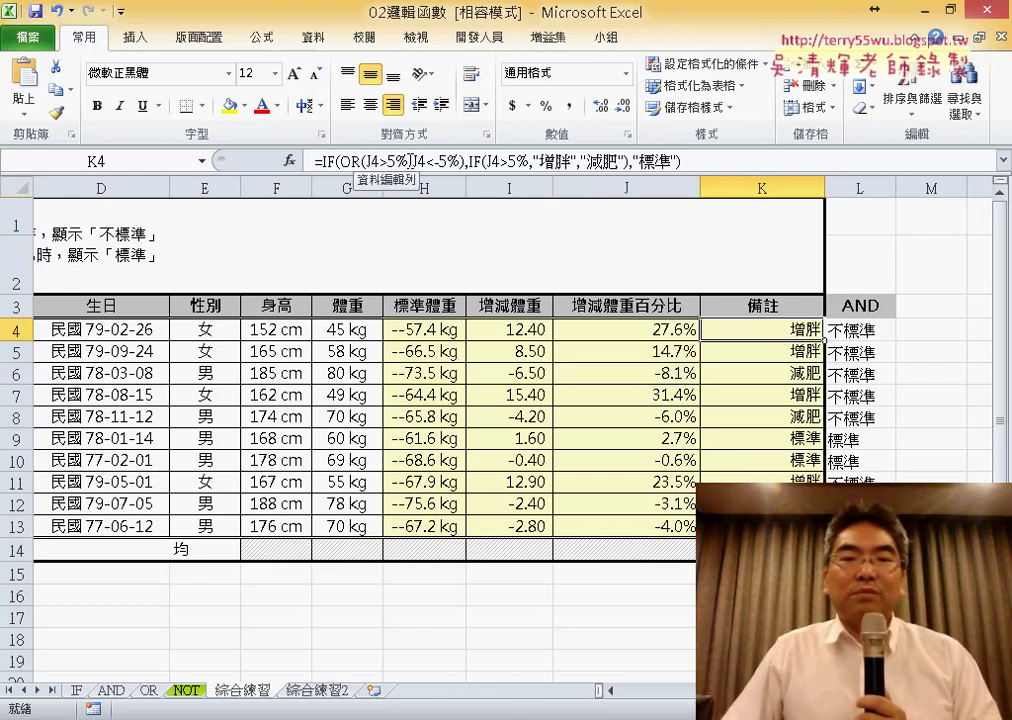
pyautogui.moveTo(467, 161); pyautogui.dragTo(628, 162)
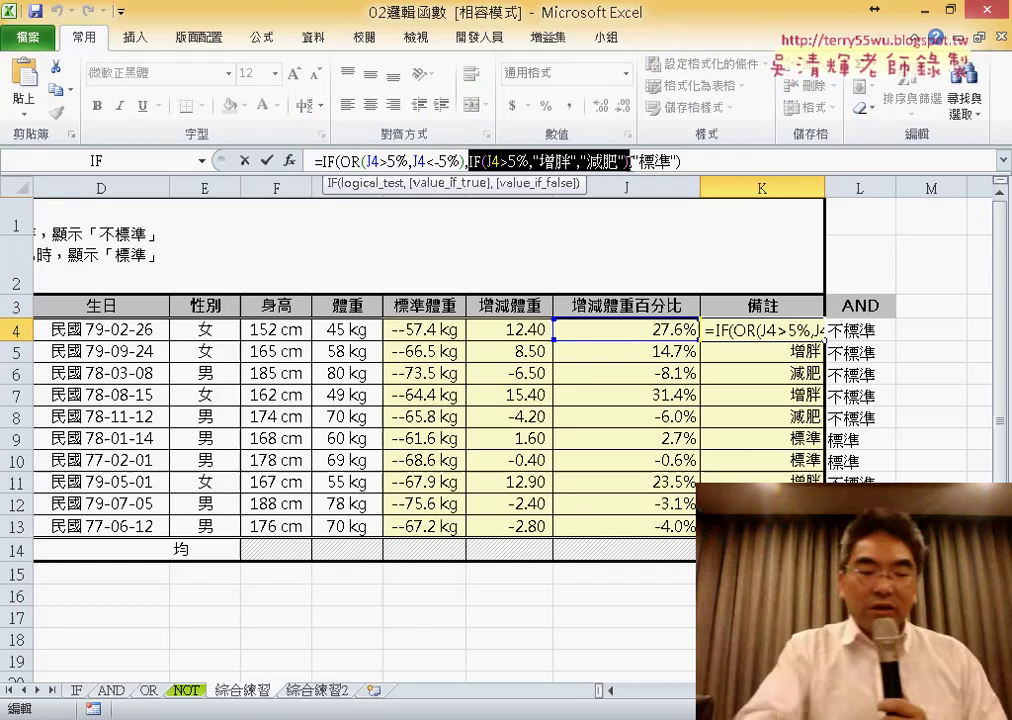
pyautogui.click(627, 162)
pyautogui.moveTo(628, 162); pyautogui.dragTo(468, 162)
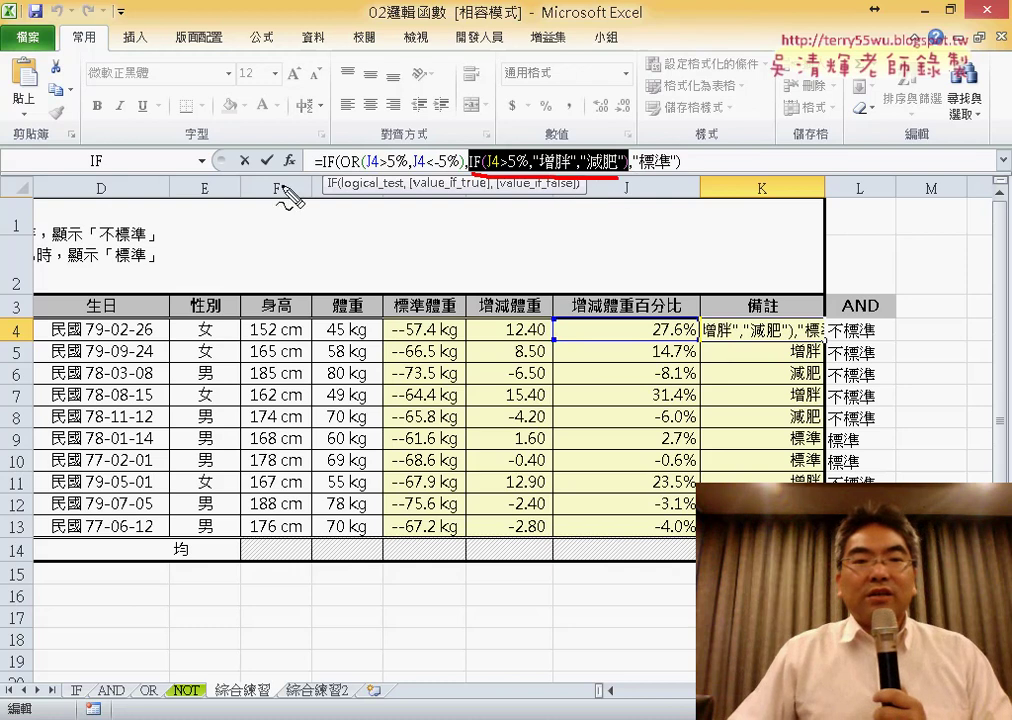
pyautogui.moveTo(112, 140); pyautogui.dragTo(122, 185)
pyautogui.moveTo(108, 110)
pyautogui.mouseDown()
pyautogui.moveTo(563, 140)
pyautogui.moveTo(578, 116)
pyautogui.mouseUp()
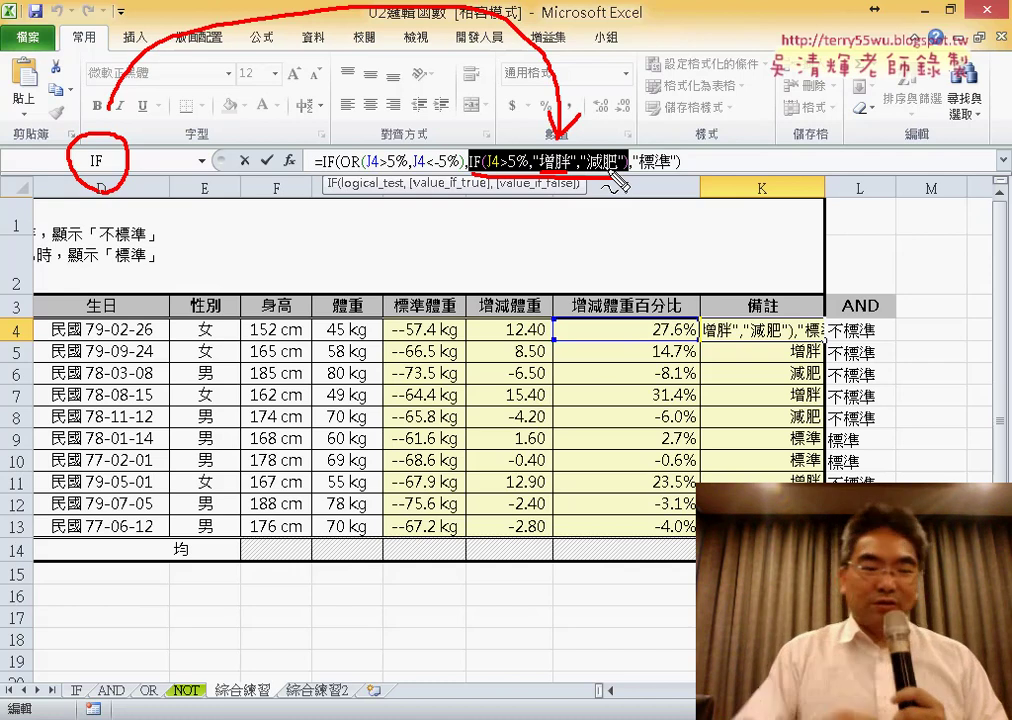
pyautogui.press('Escape')
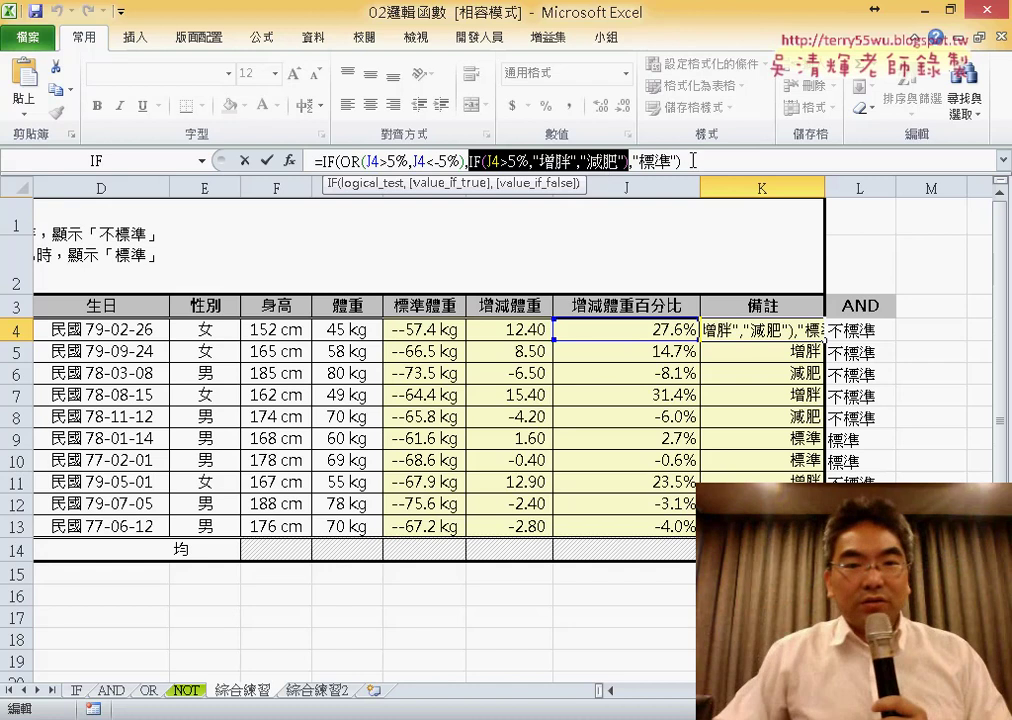
pyautogui.moveTo(692, 160); pyautogui.dragTo(315, 160)
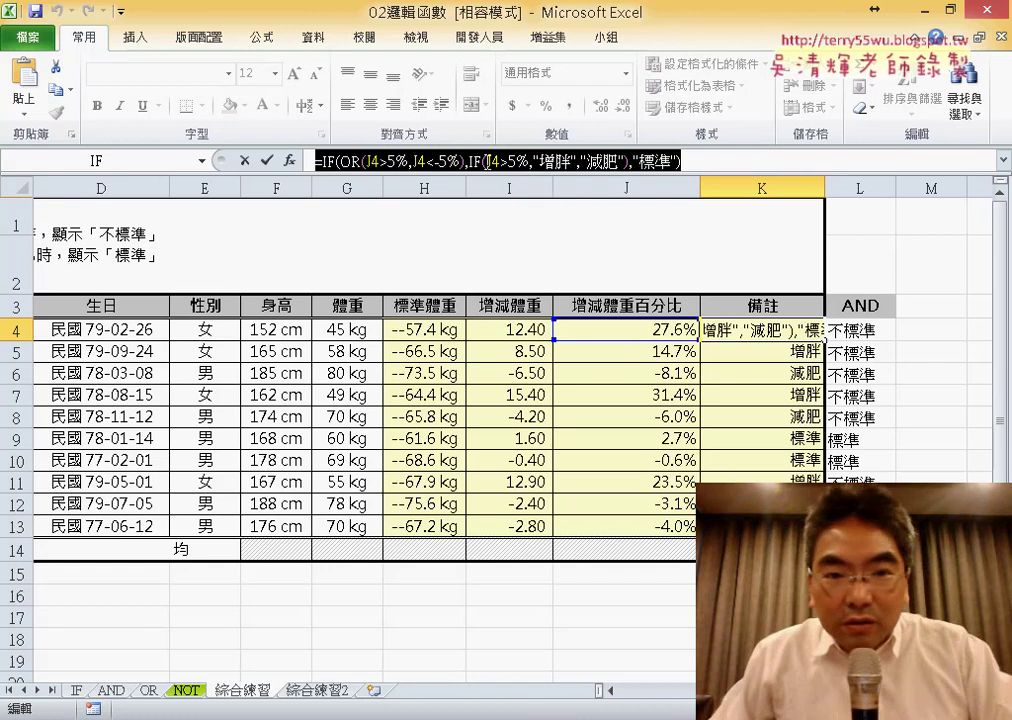
# - Copy K4's formula and switch to the Windows 8 Start screen
pyautogui.rightClick(487, 163)
pyautogui.click(505, 196)
pyautogui.press('super')
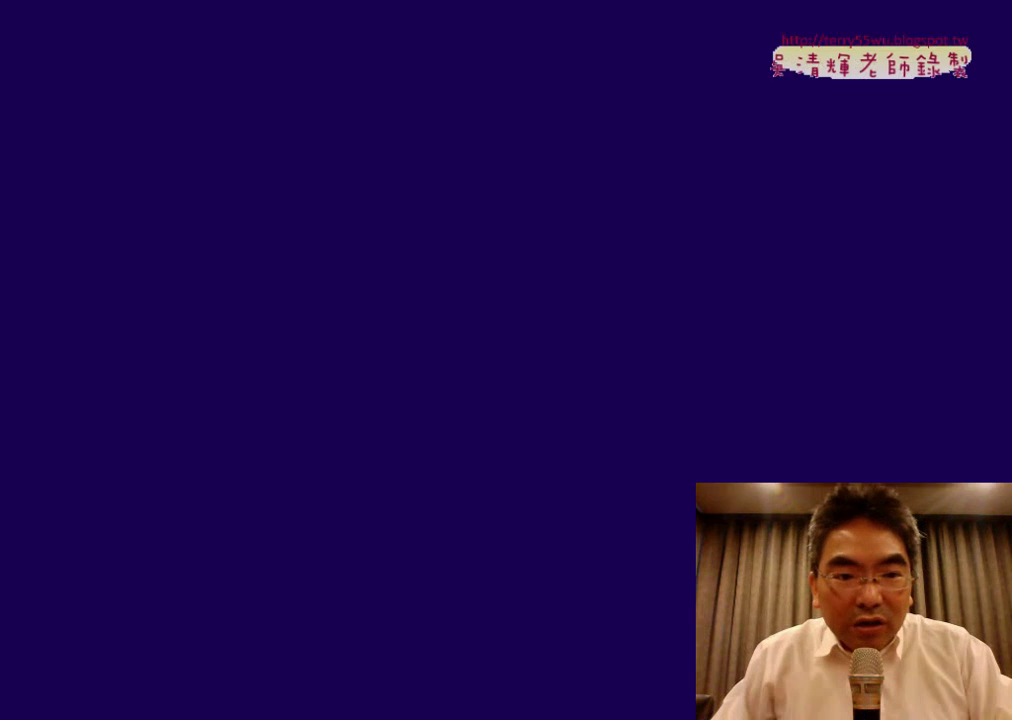
pyautogui.scroll(-5, 586, 566)
pyautogui.scroll(-3, 586, 566)
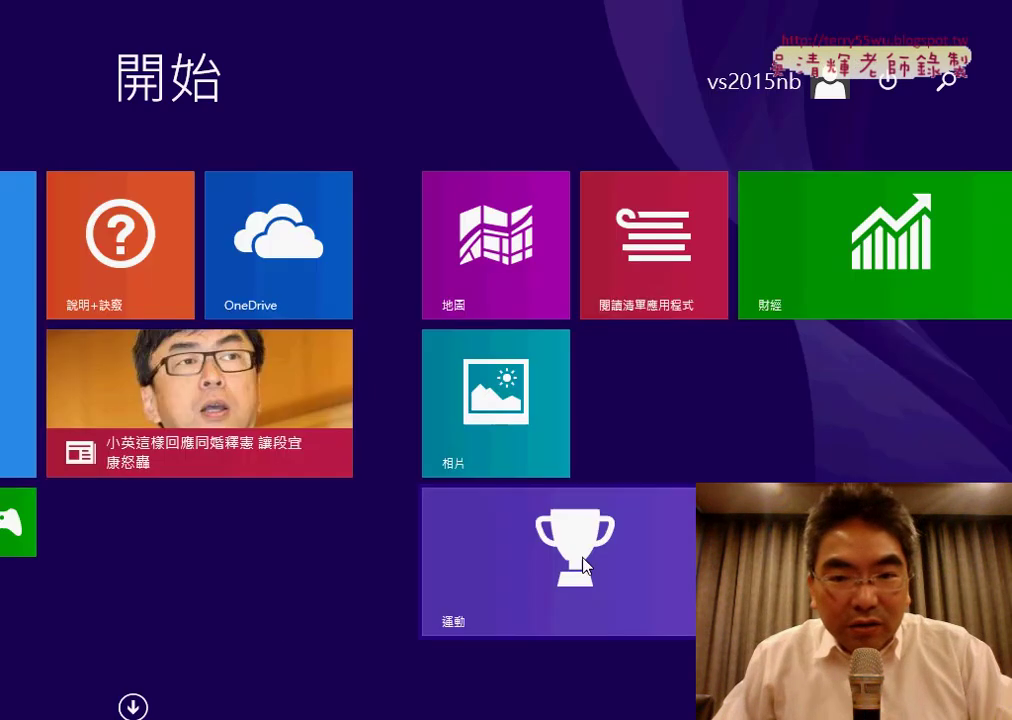
pyautogui.scroll(5, 459, 587)
pyautogui.scroll(2, 248, 587)
# - Show the Apps list and scroll to the Microsoft Office 2010 group
pyautogui.click(133, 708)
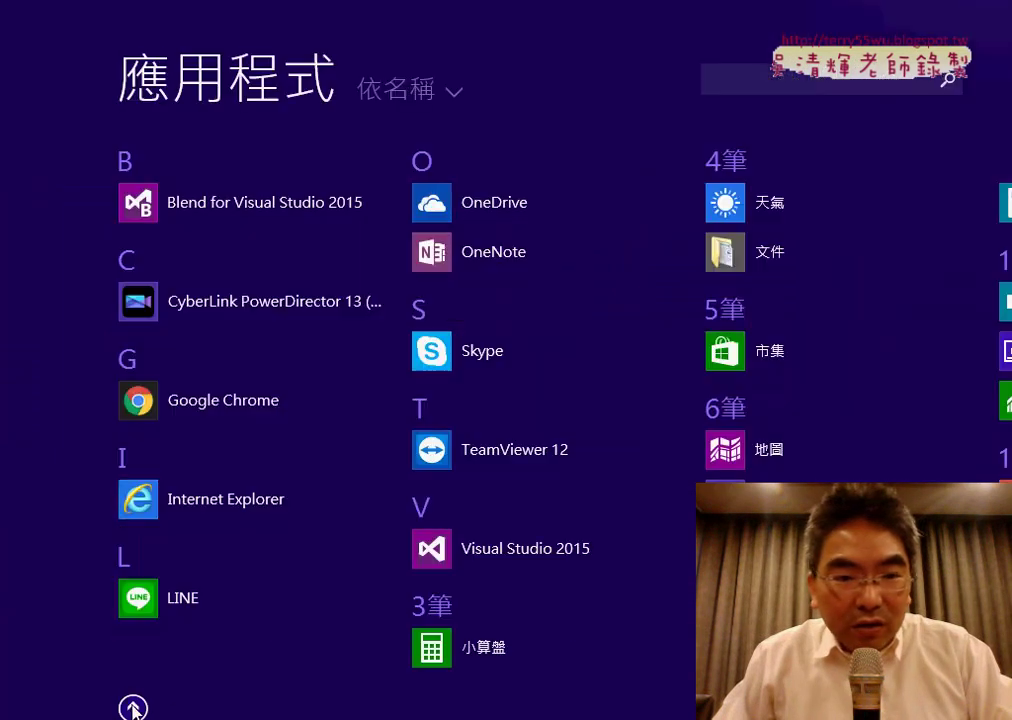
pyautogui.scroll(-5, 578, 544)
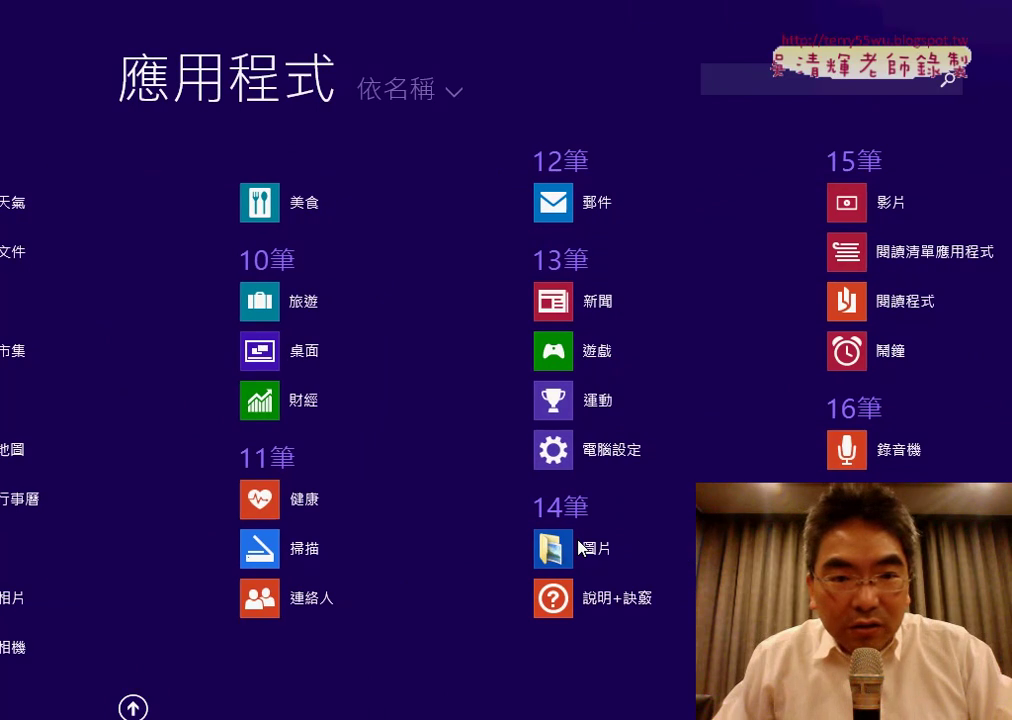
pyautogui.scroll(-4, 578, 546)
pyautogui.scroll(-5, 578, 546)
pyautogui.scroll(-4, 578, 548)
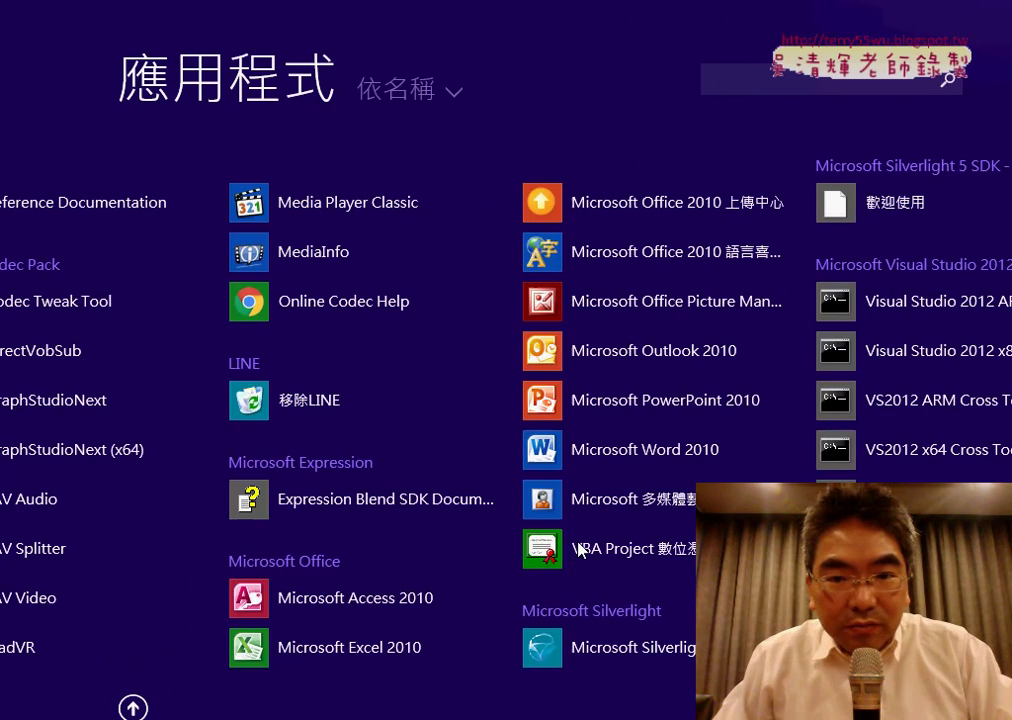